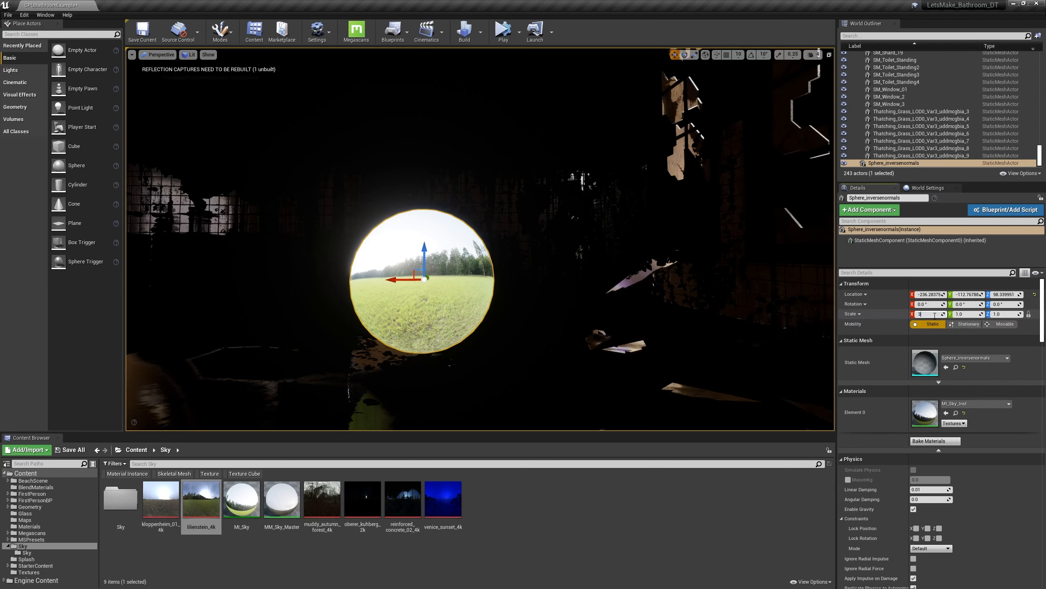
Step: Set the scale of the inverted-normals sky sphere to 3000 on all axes so it surrounds the scene
key(Tab)
text(3000)
key(Tab)
text(3000)
Step: Deselect the sky sphere and look around the bathroom interior to examine the sky backdrop through the windows
right_drag(480, 240, 338, 243)
key(Escape)
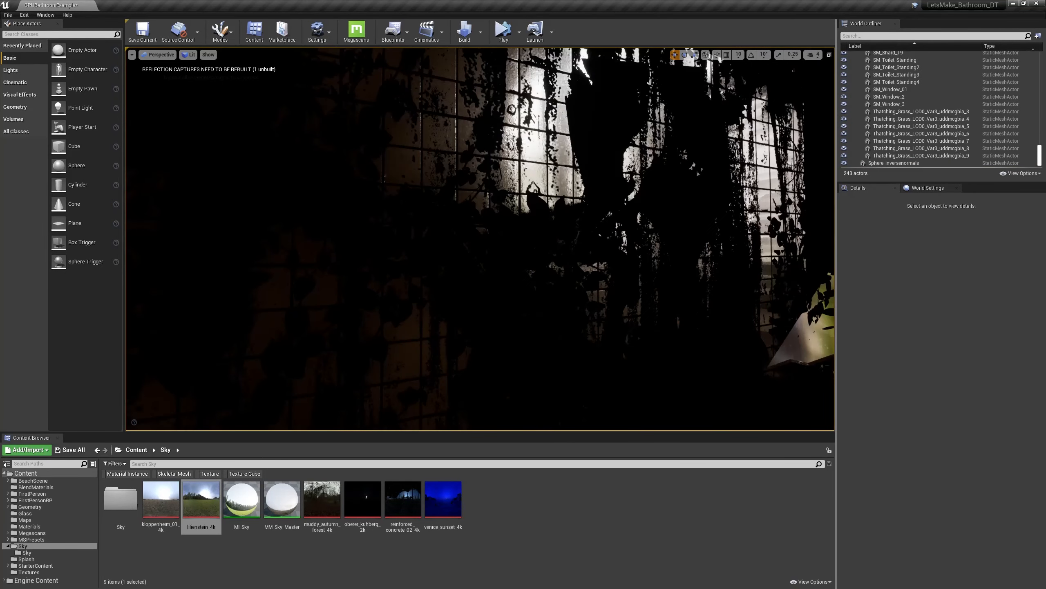
right_drag(481, 239, 672, 243)
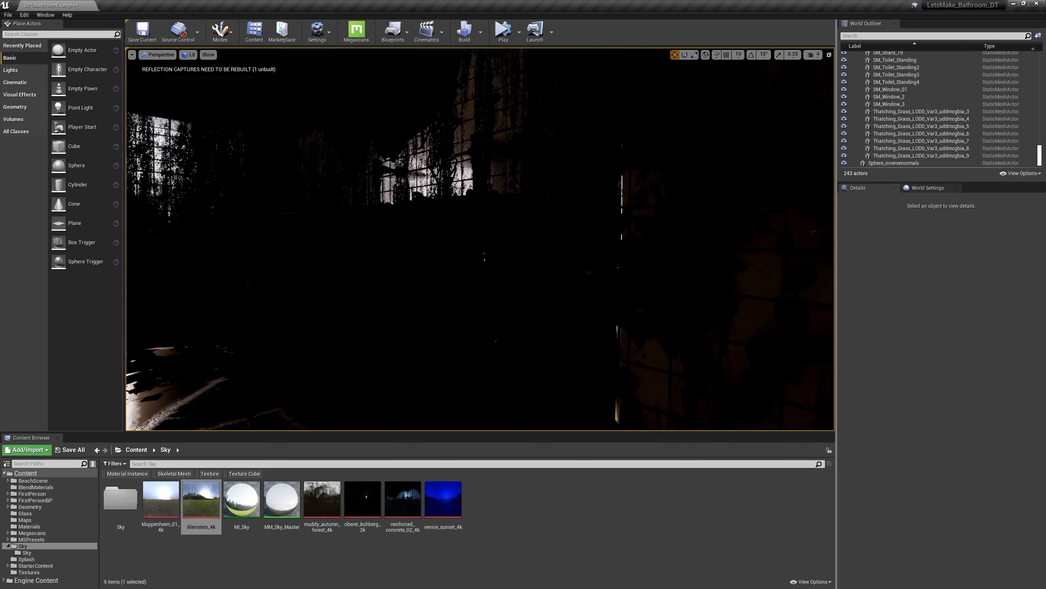
right_drag(671, 243, 575, 243)
right_drag(544, 323, 570, 323)
key(w)
right_drag(571, 248, 661, 249)
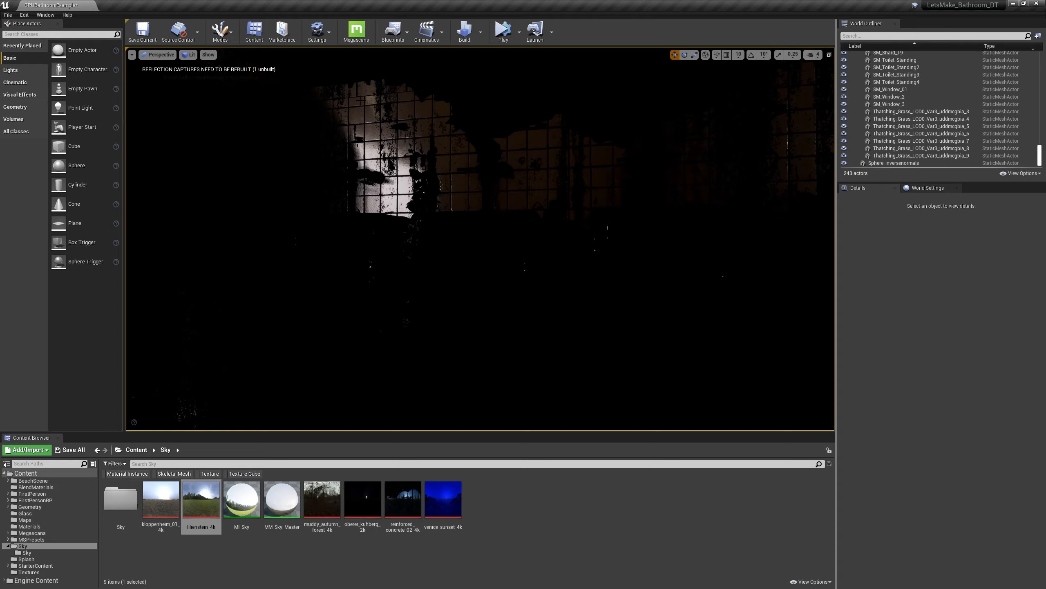
right_drag(473, 184, 601, 195)
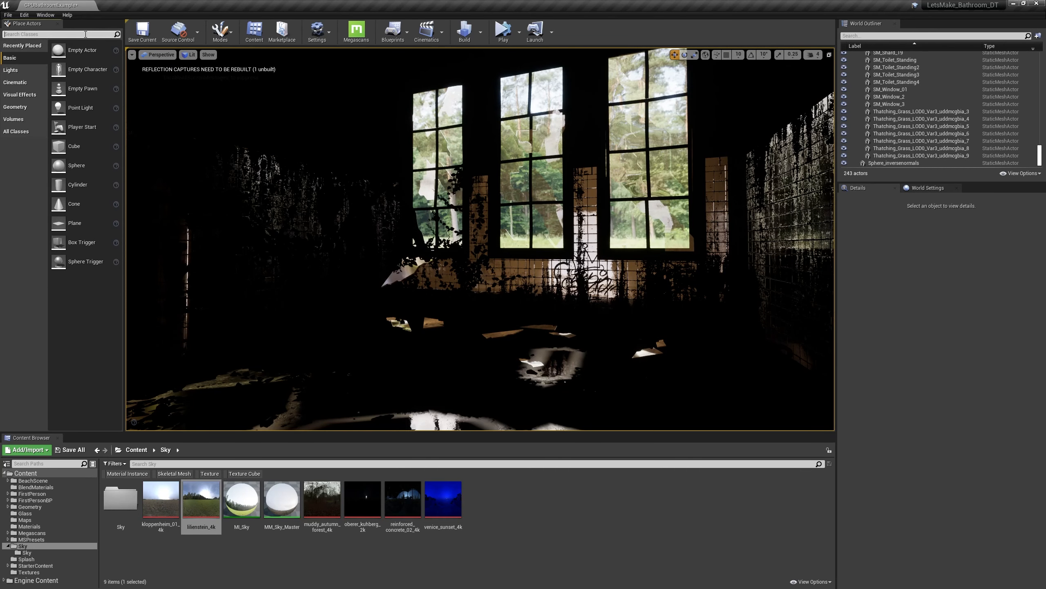
Step: Add a Post Process Volume to the bathroom and enable its Infinite Extent (Unbound) option
text(post)
drag(46, 50, 401, 288)
scroll(401, 289, down, 2)
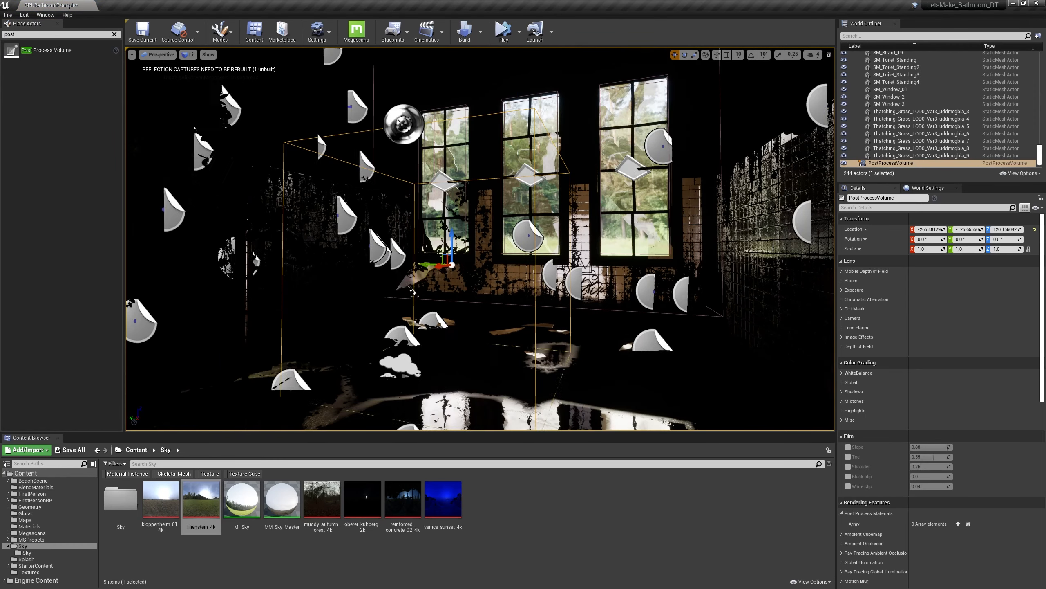
scroll(893, 316, down, 10)
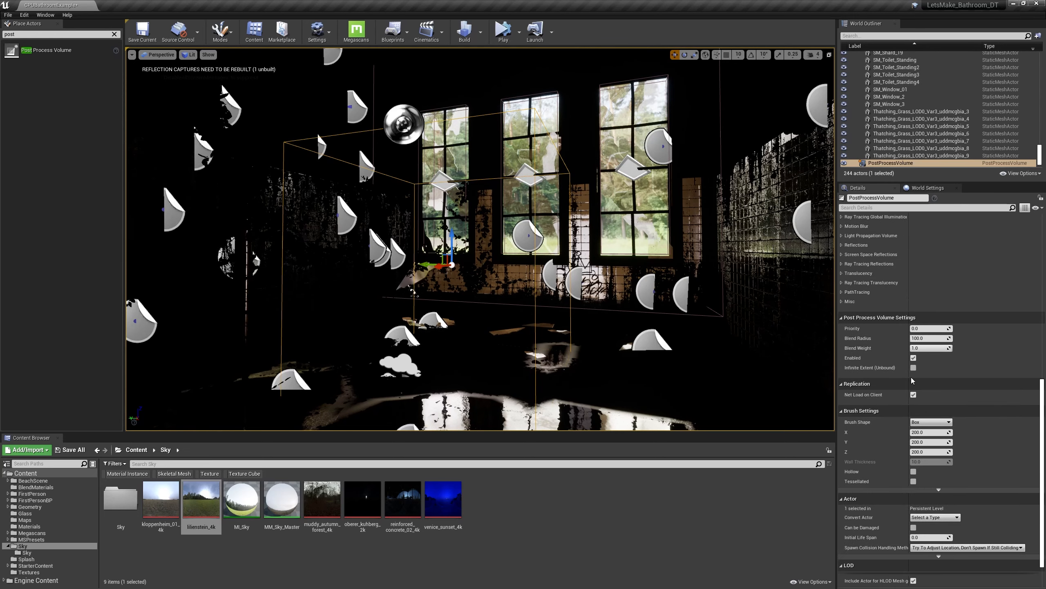
click(914, 368)
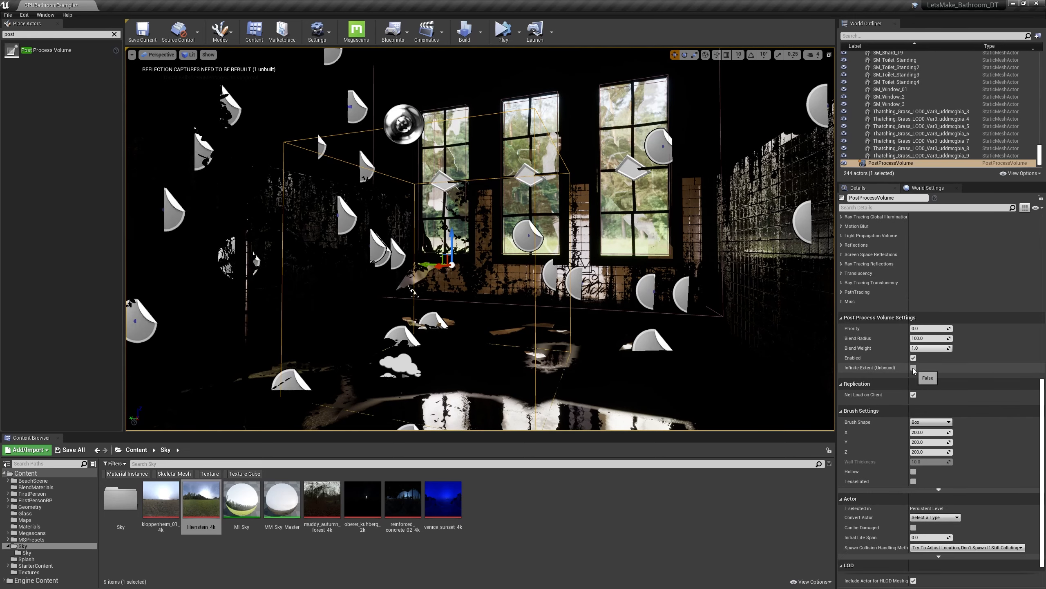
key(w)
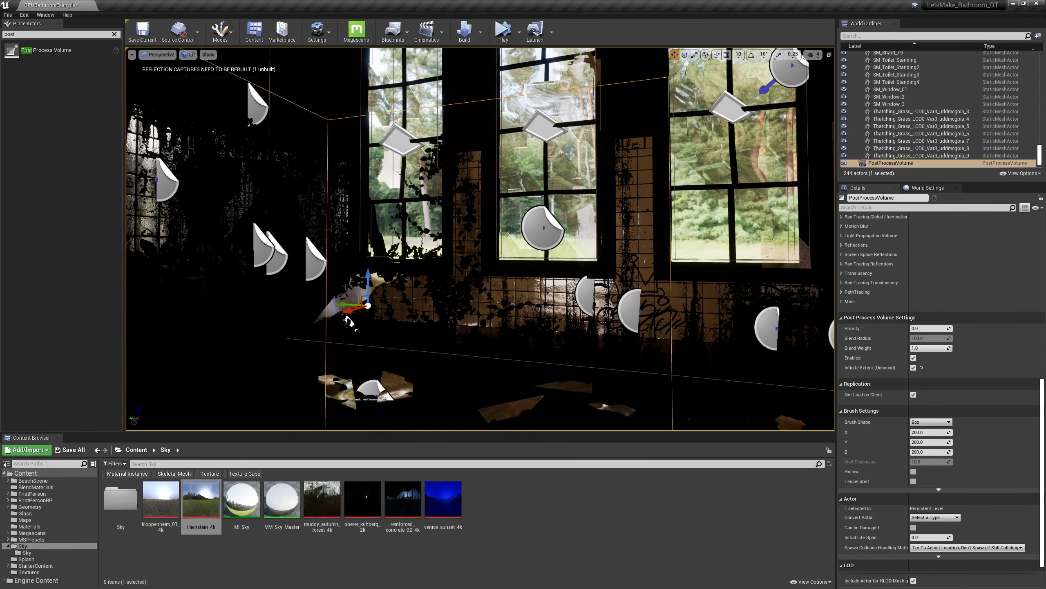
key(s)
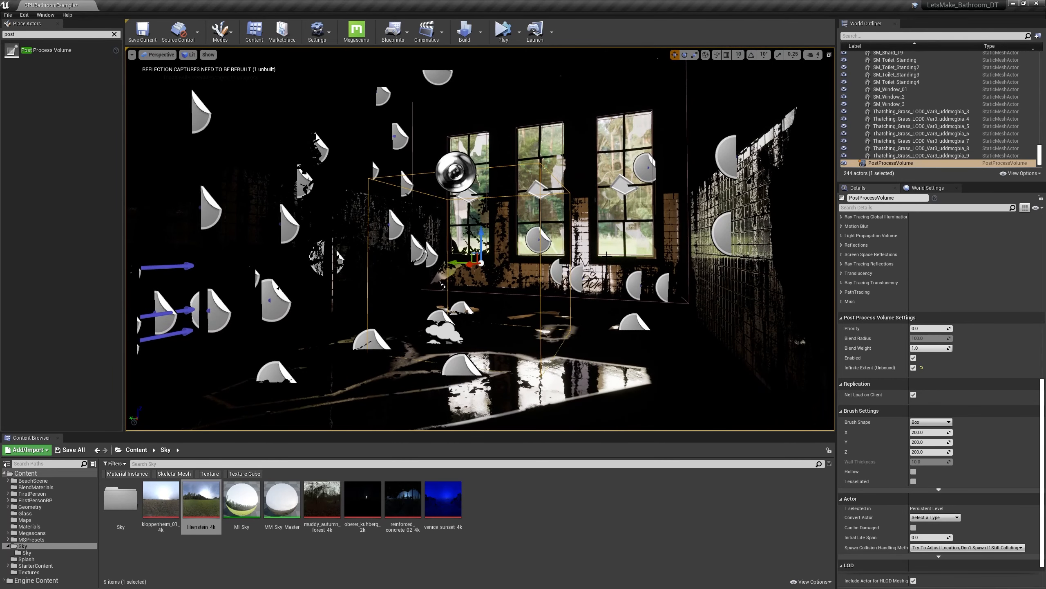
Step: Enable Min Brightness and Max Brightness in the Post Process Volume's exposure settings and set both to 1
scroll(902, 357, up, 10)
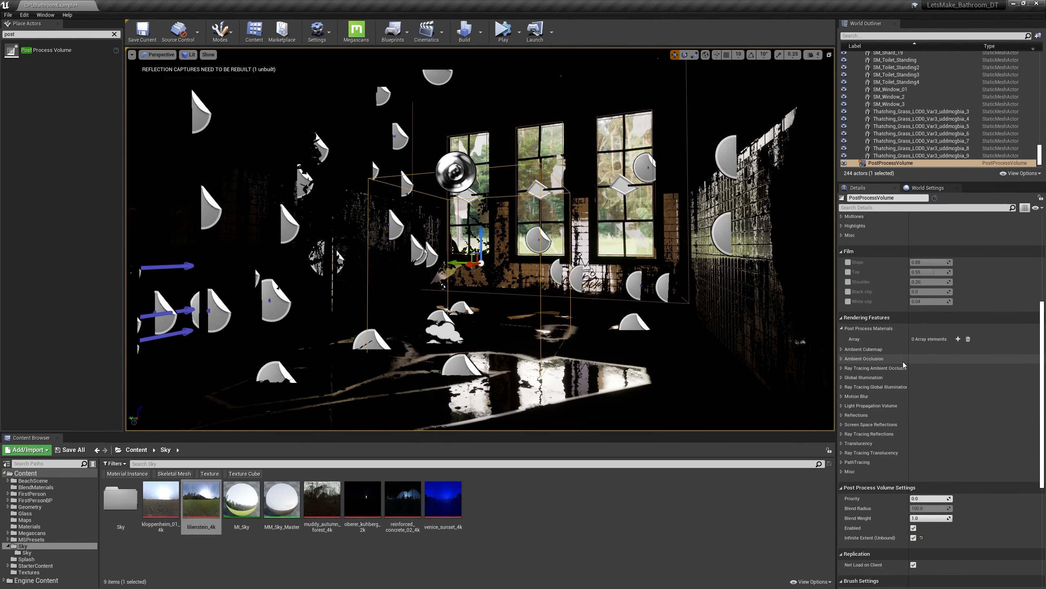
scroll(902, 357, up, 4)
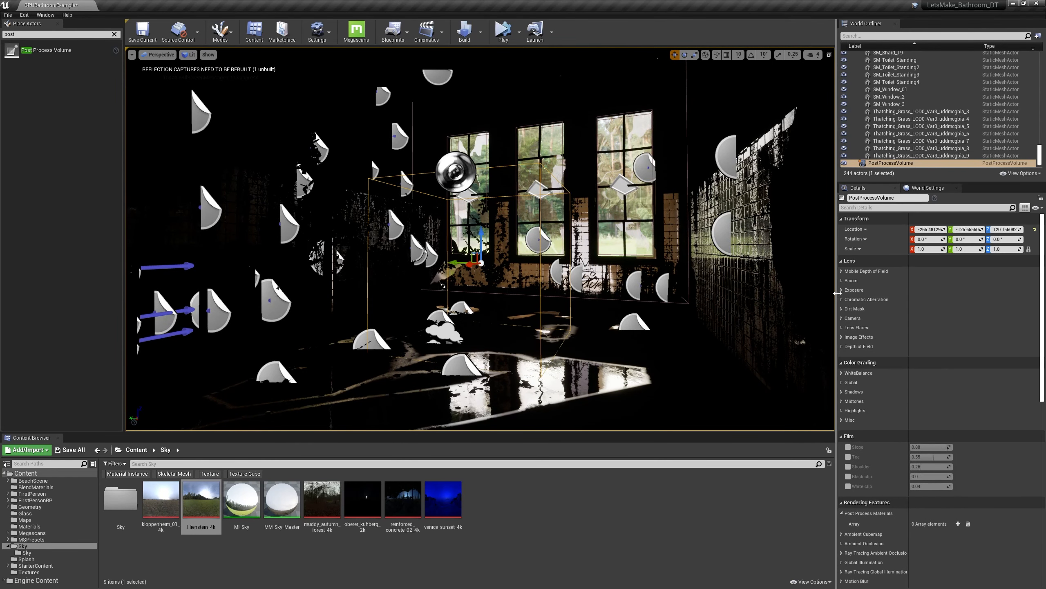
click(842, 290)
click(852, 395)
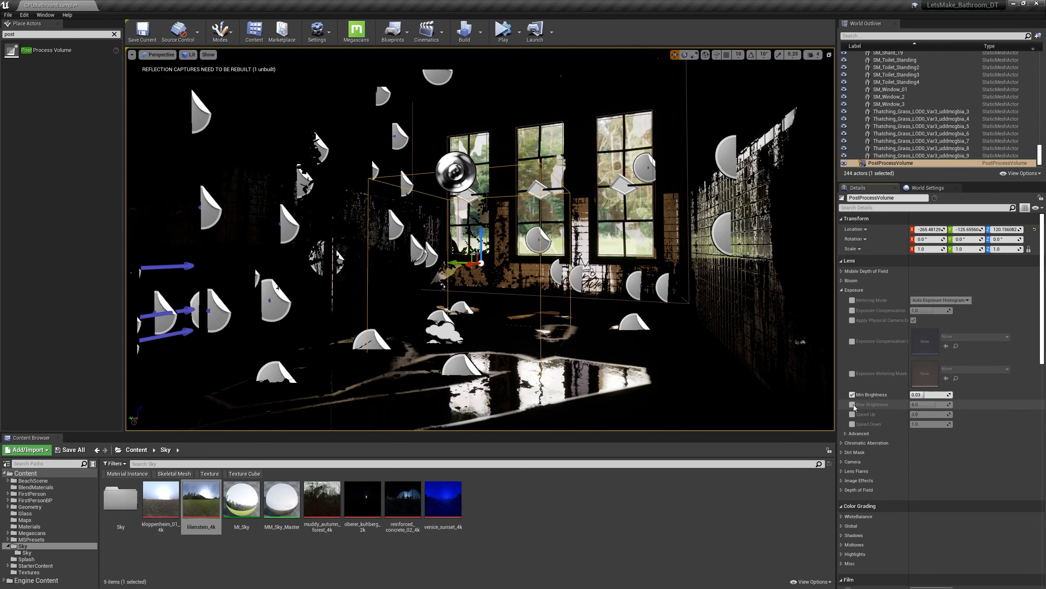
click(852, 404)
click(923, 405)
text(1)
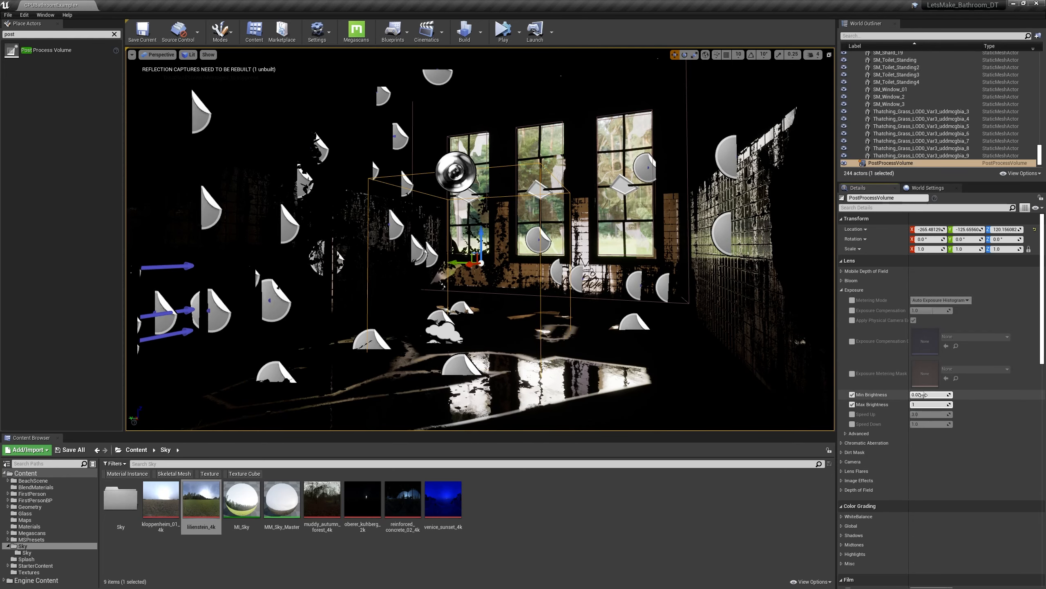
click(924, 395)
text(1)
key(Return)
Step: Enable the volume's Exposure Compensation override, try a value of about 6.14, and reset it to the default
mouse_move(577, 263)
right_down()
mouse_move(507, 263)
mouse_move(643, 268)
mouse_move(563, 267)
right_up()
key(g)
key(w)
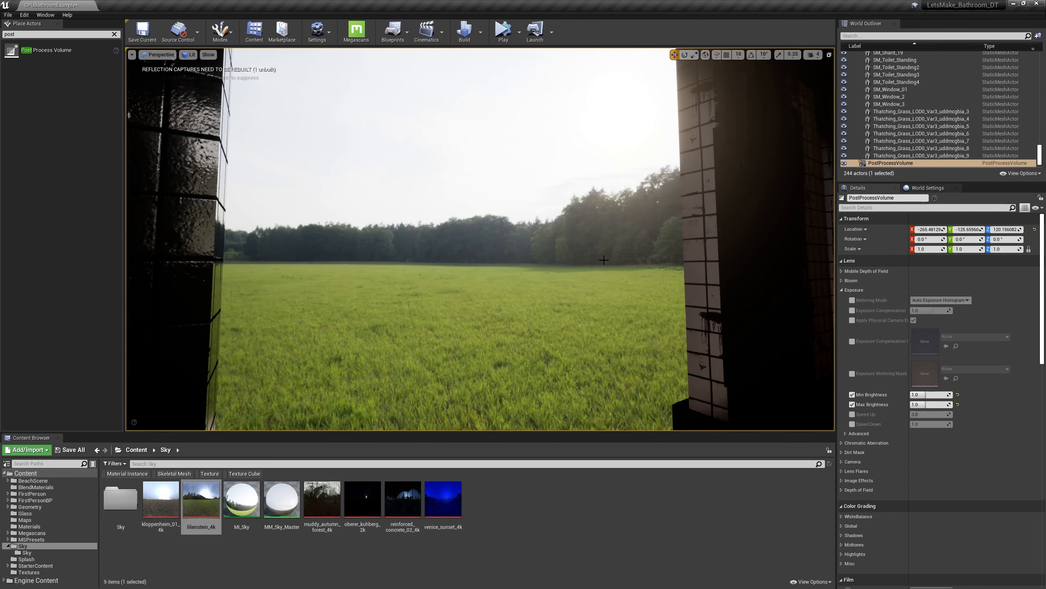
right_drag(572, 207, 762, 210)
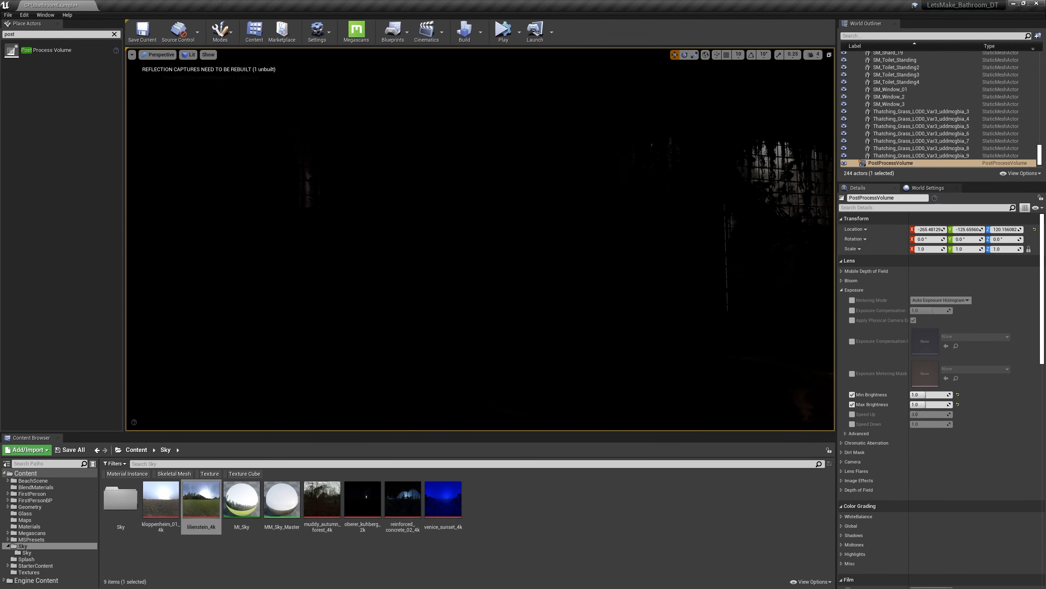
right_drag(535, 239, 682, 232)
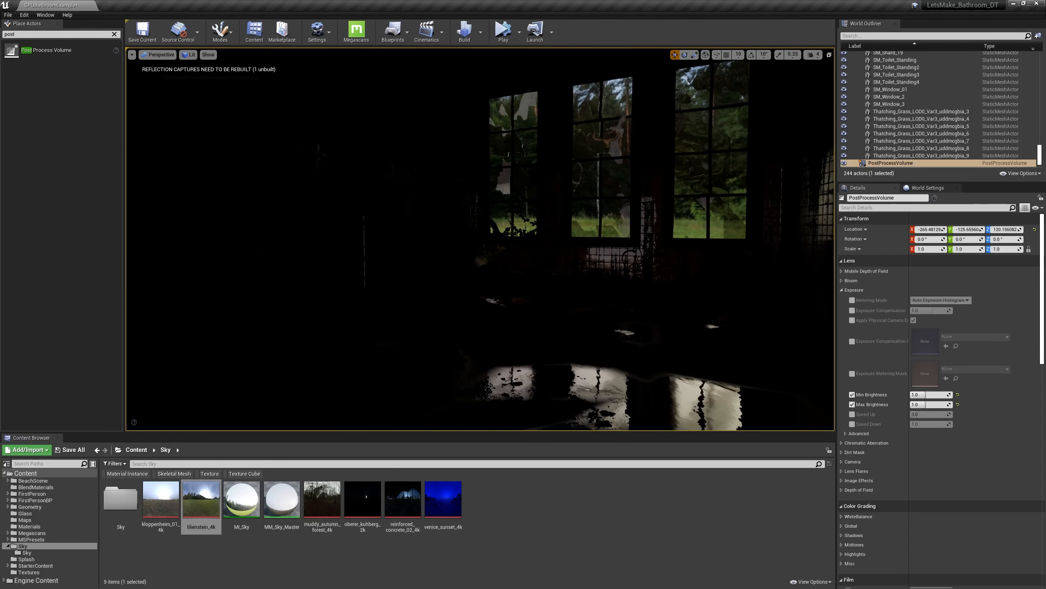
click(852, 311)
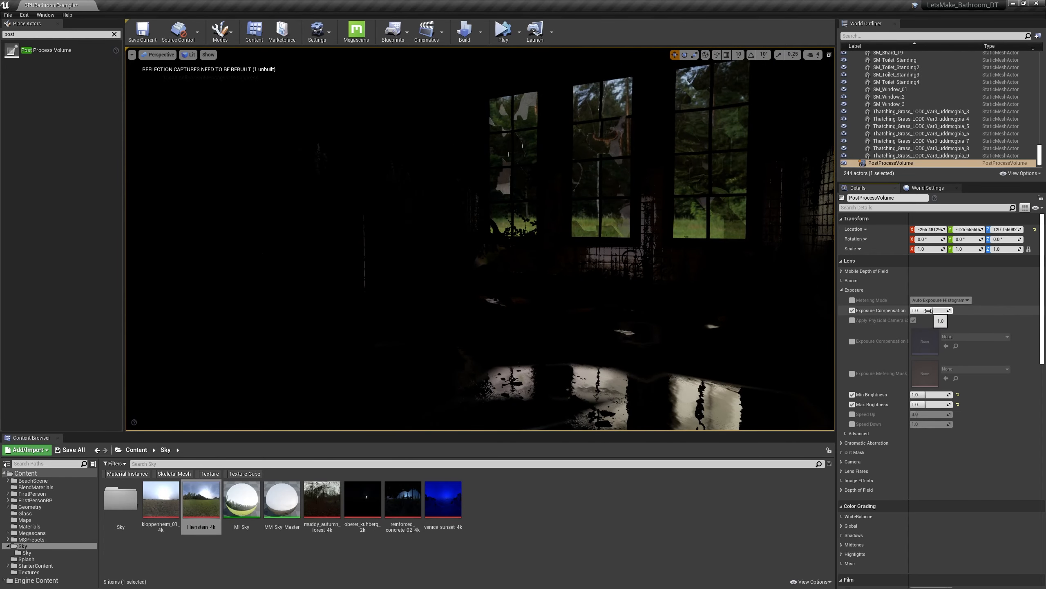
drag(936, 311, 941, 311)
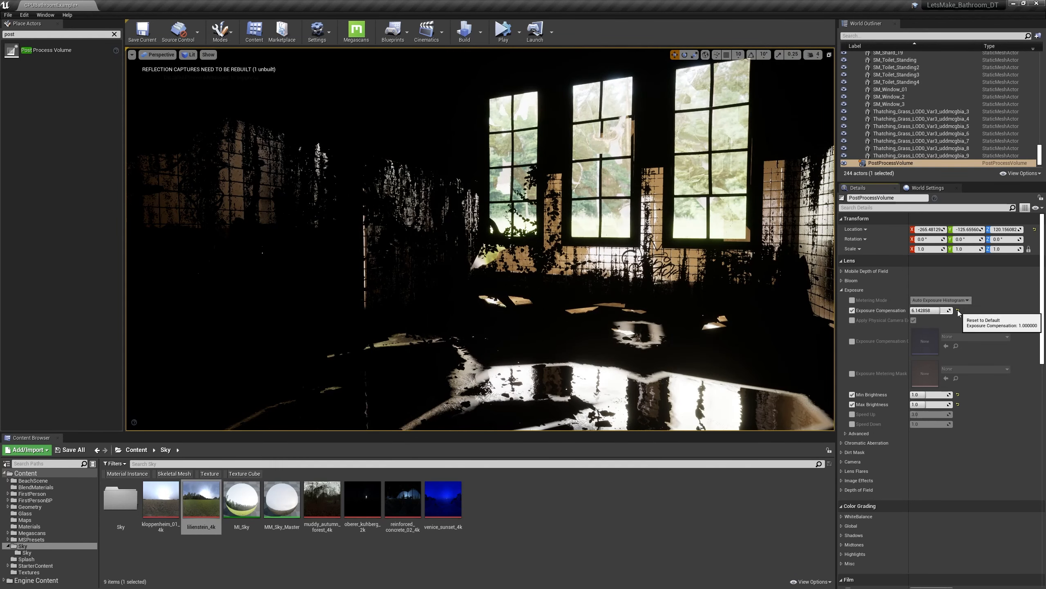
click(957, 311)
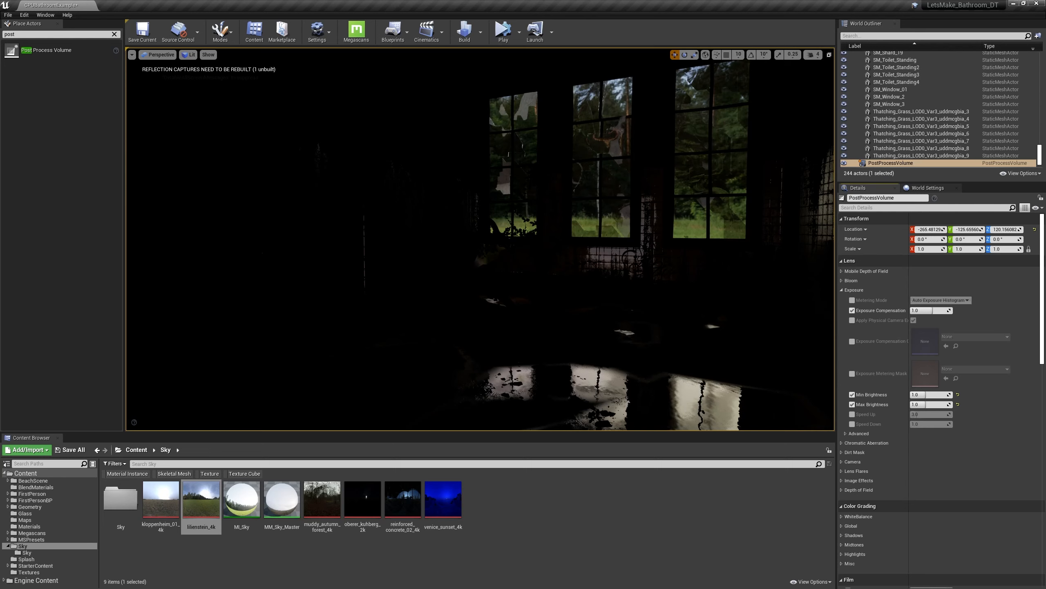
Step: Search the placeable actors for "lightmass" and add a Lightmass Importance Volume inside the bathroom
click(114, 34)
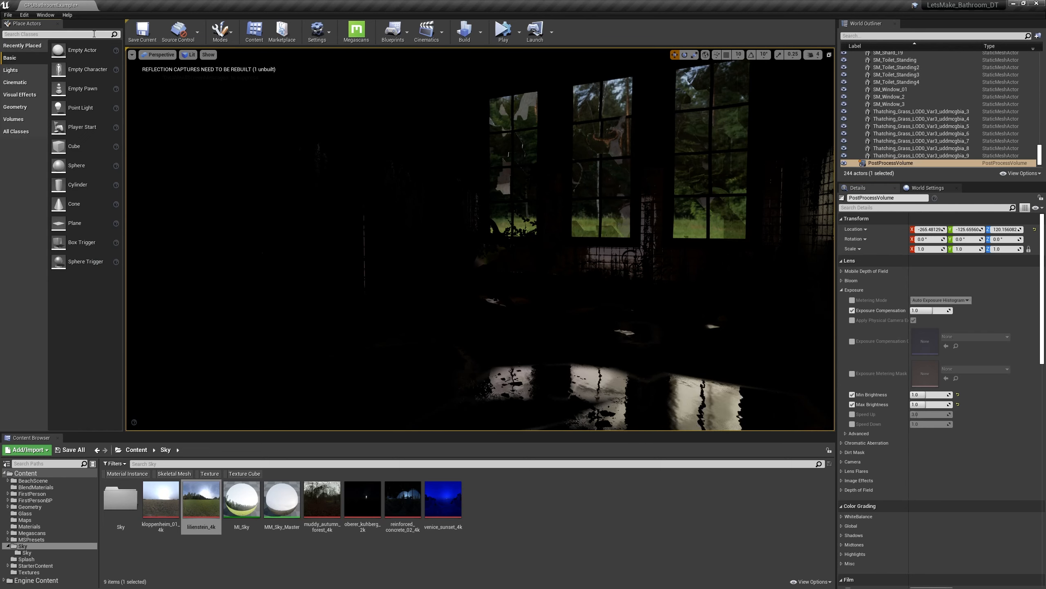
text(lightmass)
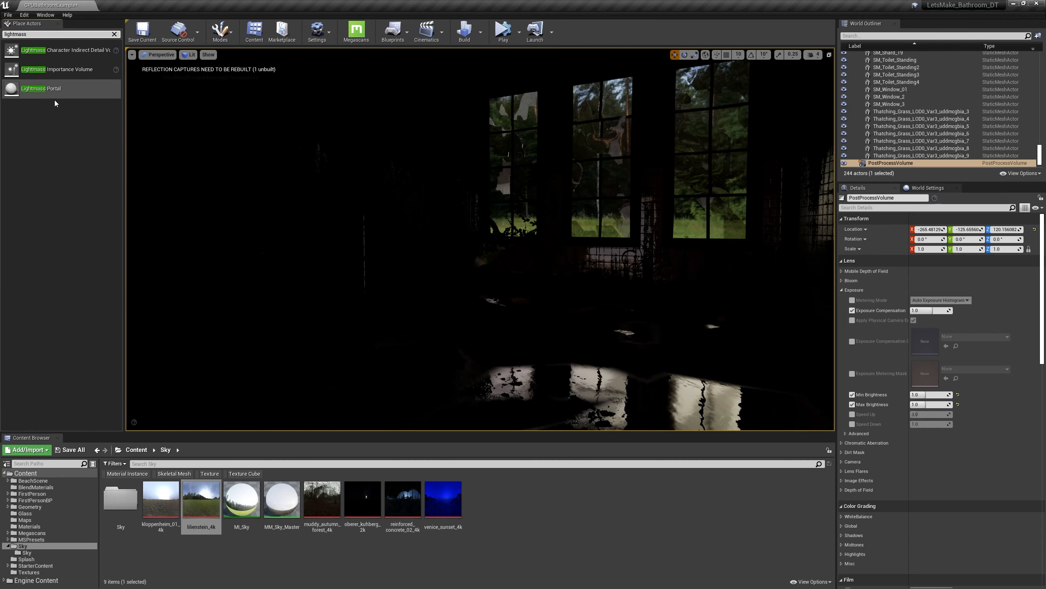
drag(43, 89, 515, 368)
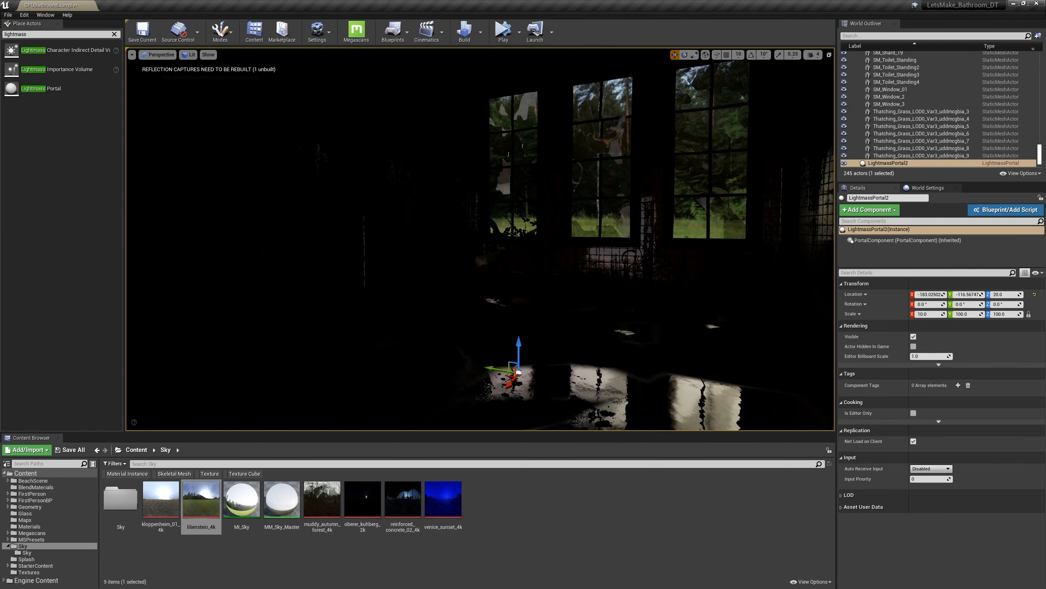
key(d)
right_drag(515, 368, 455, 365)
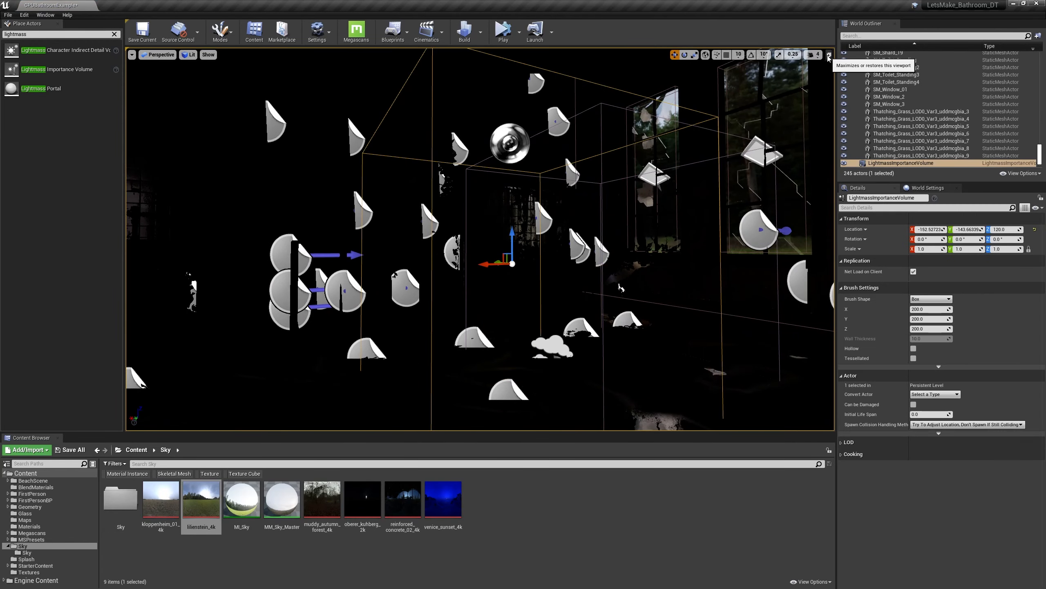
Step: Scale the Lightmass Importance Volume uniformly to about 7.5 and raise it to about Z 177 to enclose the bathroom
click(829, 55)
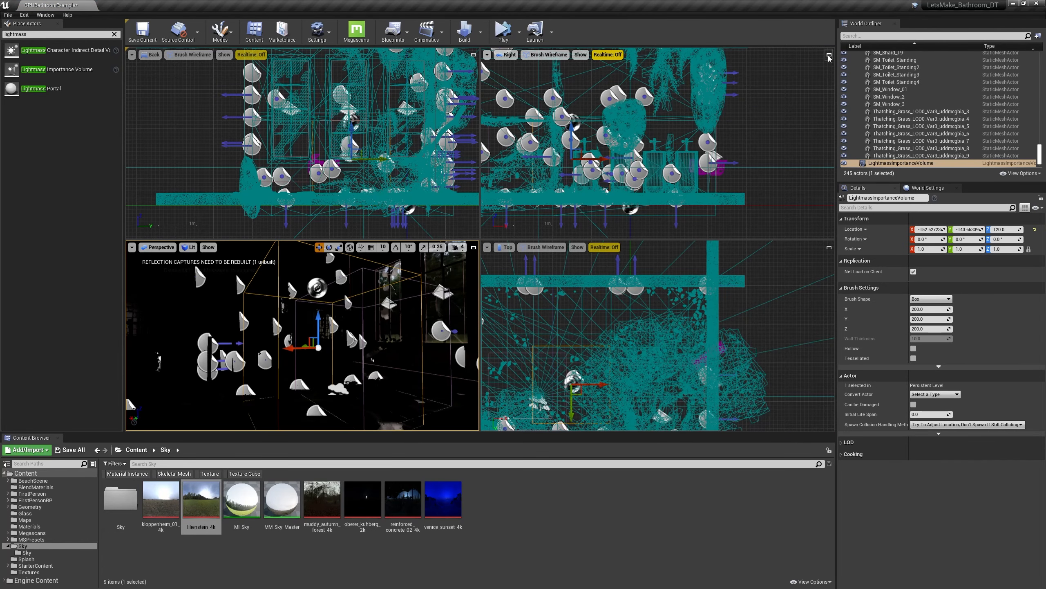
right_drag(621, 309, 622, 315)
scroll(622, 315, down, 10)
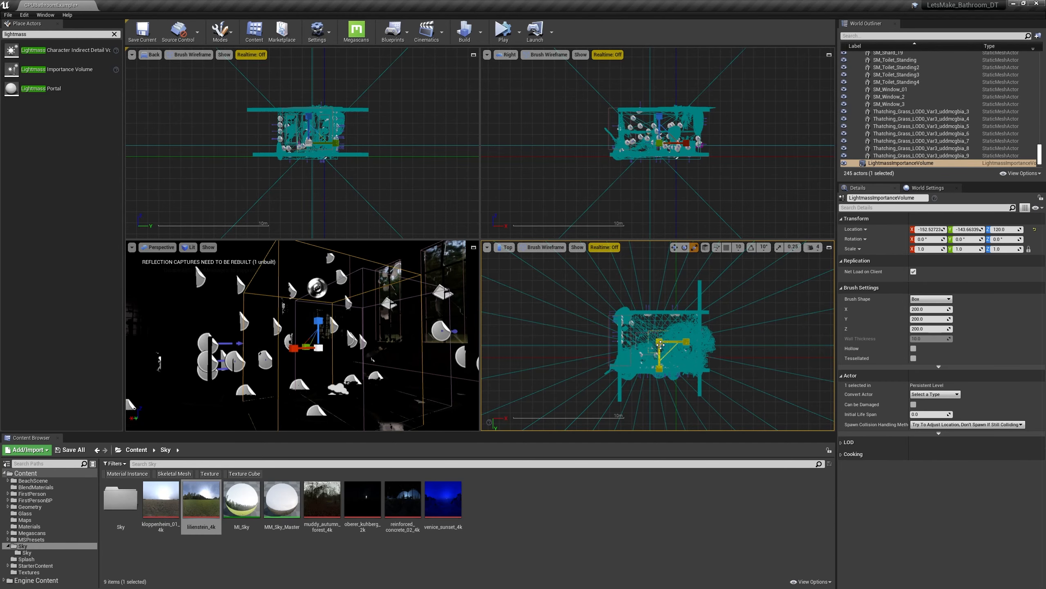
drag(661, 345, 671, 135)
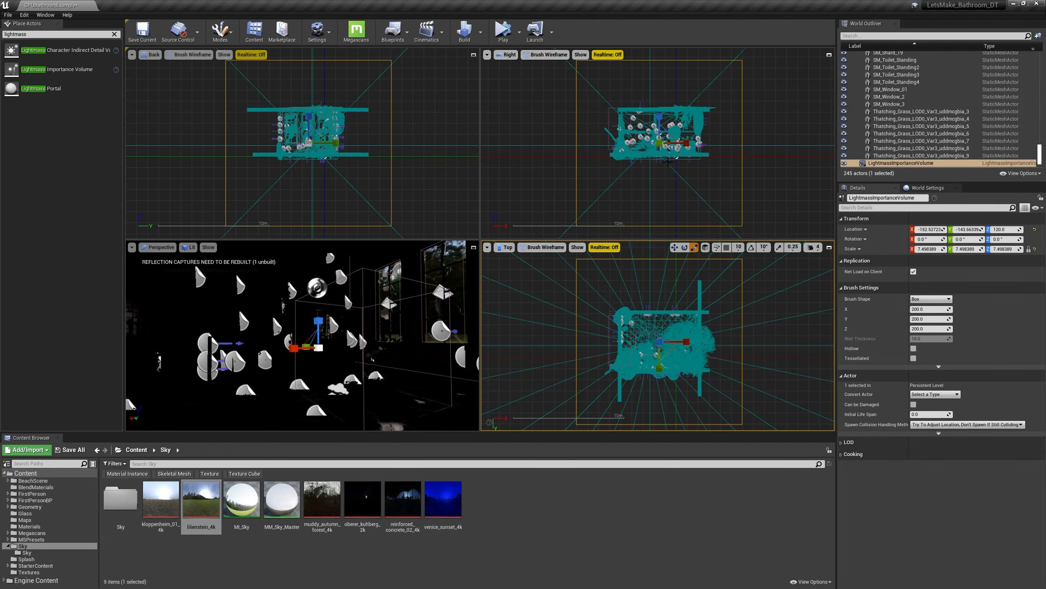
scroll(672, 140, down, 3)
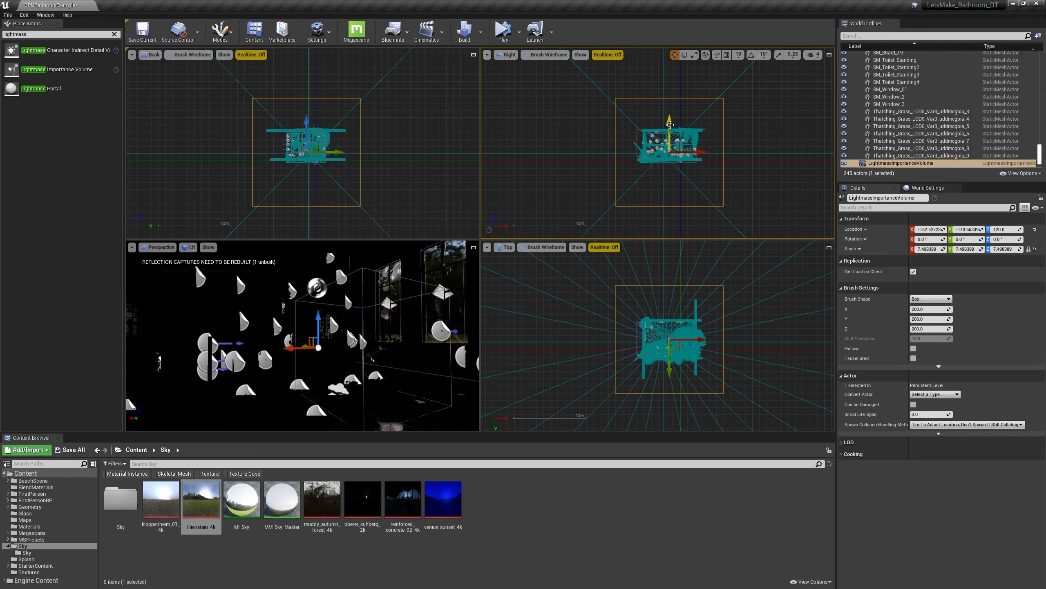
drag(670, 124, 671, 119)
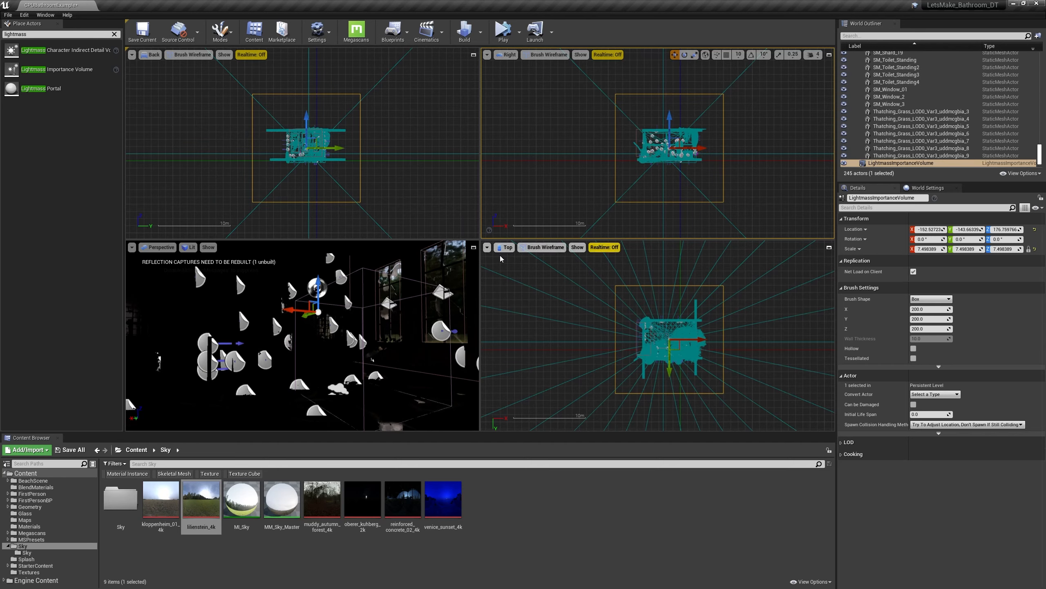
click(472, 249)
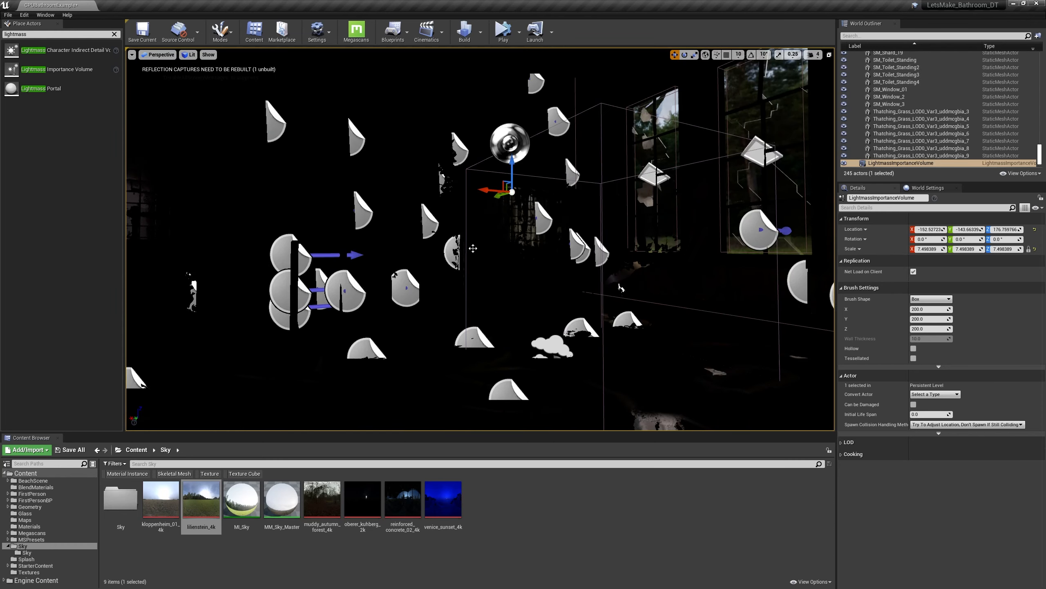
Step: Move the Lightmass Importance Volume and the Post Process Volume into the Lighting folder of the level
key(g)
mouse_move(472, 249)
right_down()
mouse_move(535, 249)
mouse_move(484, 252)
right_up()
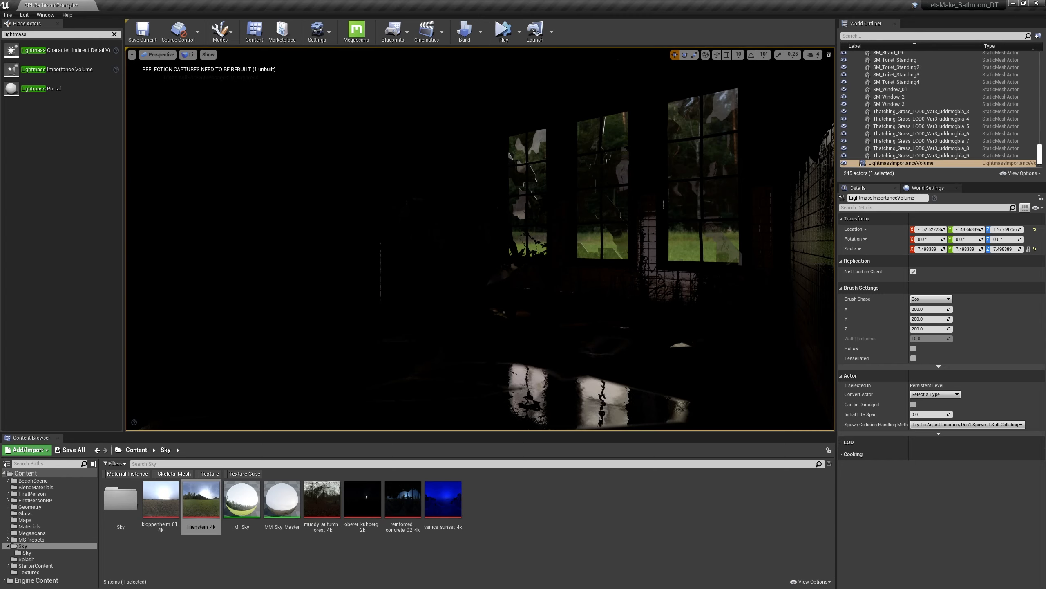
scroll(906, 154, down, 1)
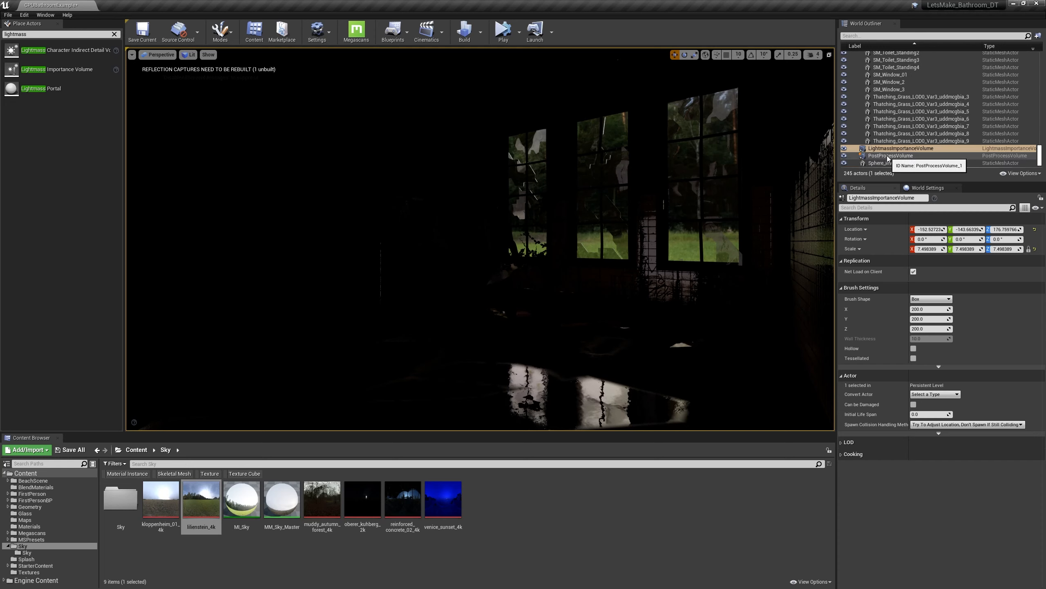
ctrl+click(906, 155)
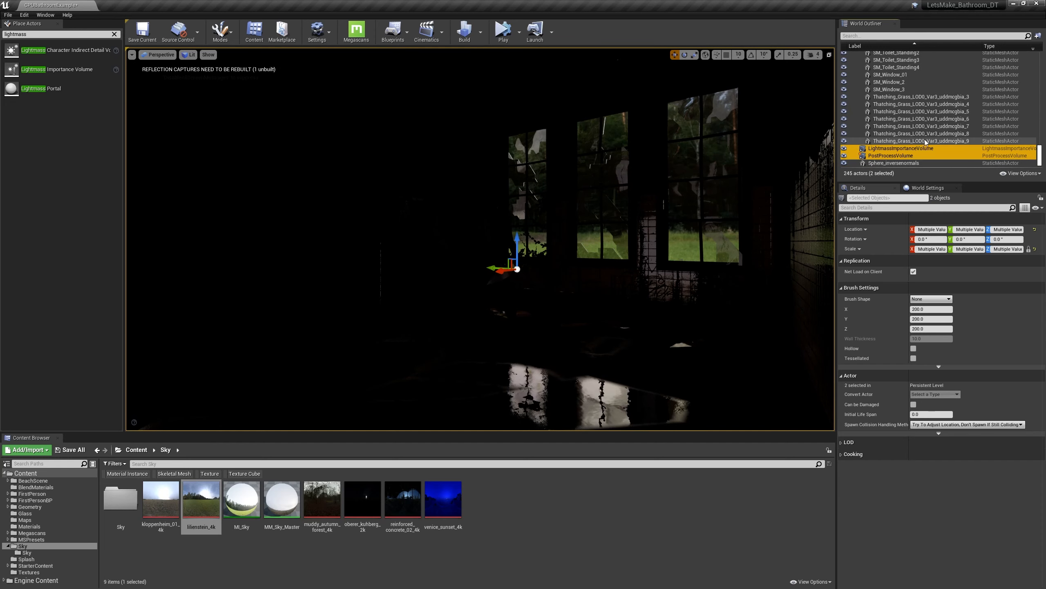
right_click(903, 152)
mouse_move(920, 305)
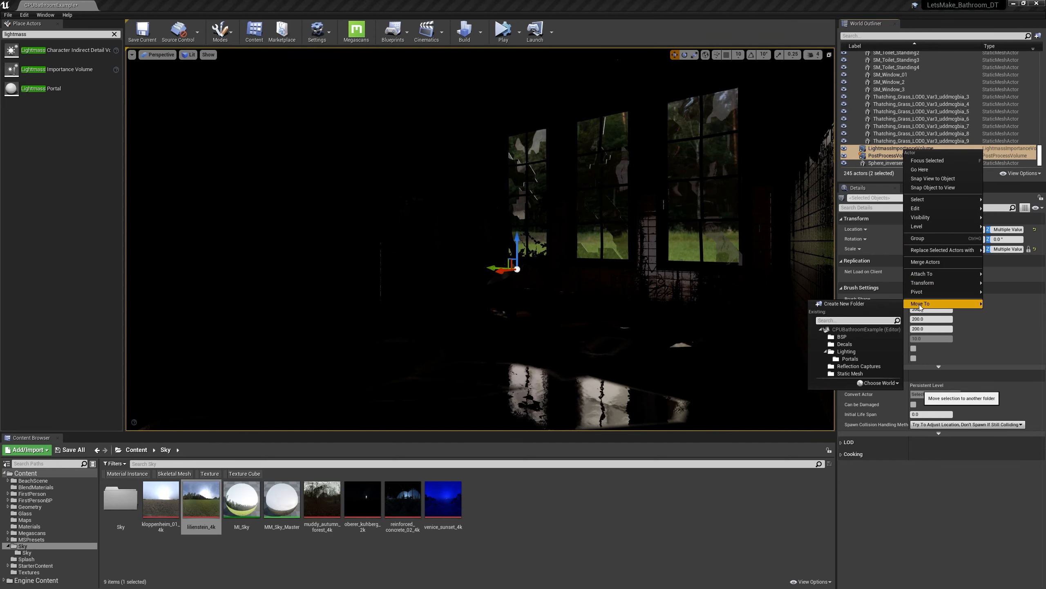
click(846, 351)
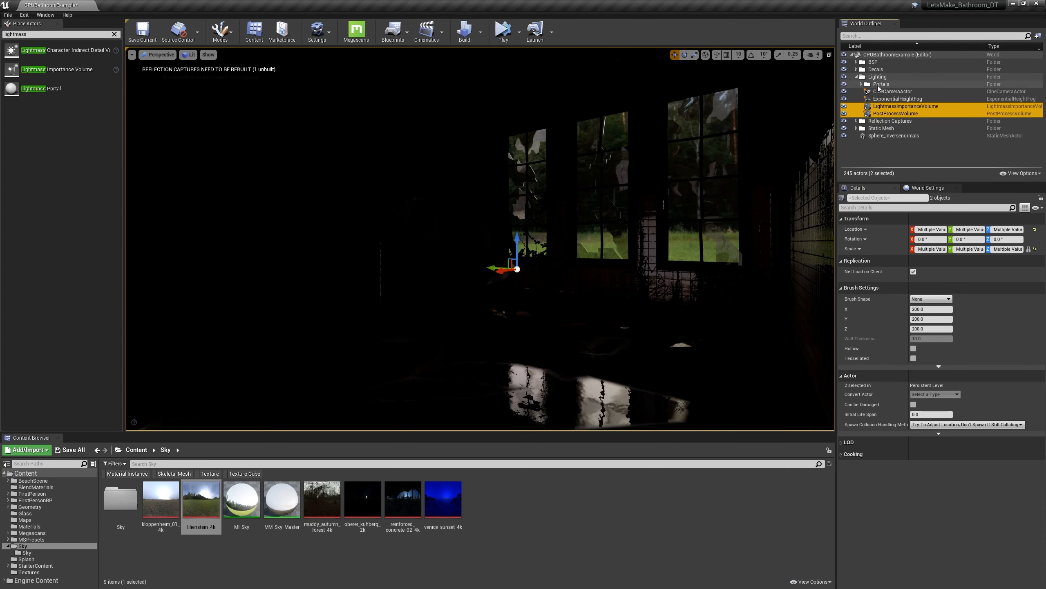
Step: Examine the five Lightmass portals in the Portals folder and how they are placed over the bathroom windows
click(877, 86)
click(862, 85)
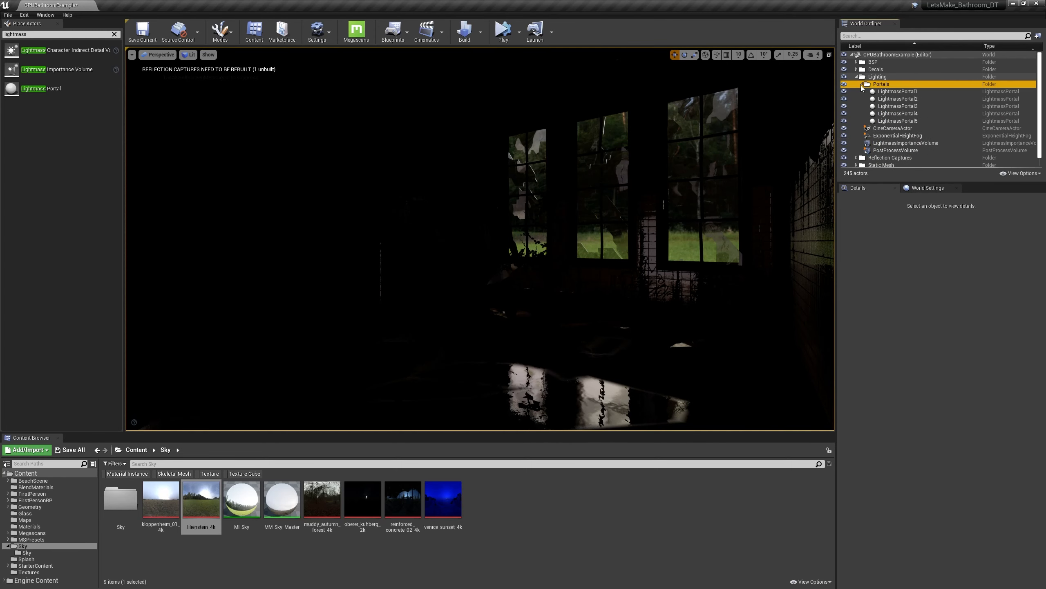
click(897, 91)
shift+click(897, 120)
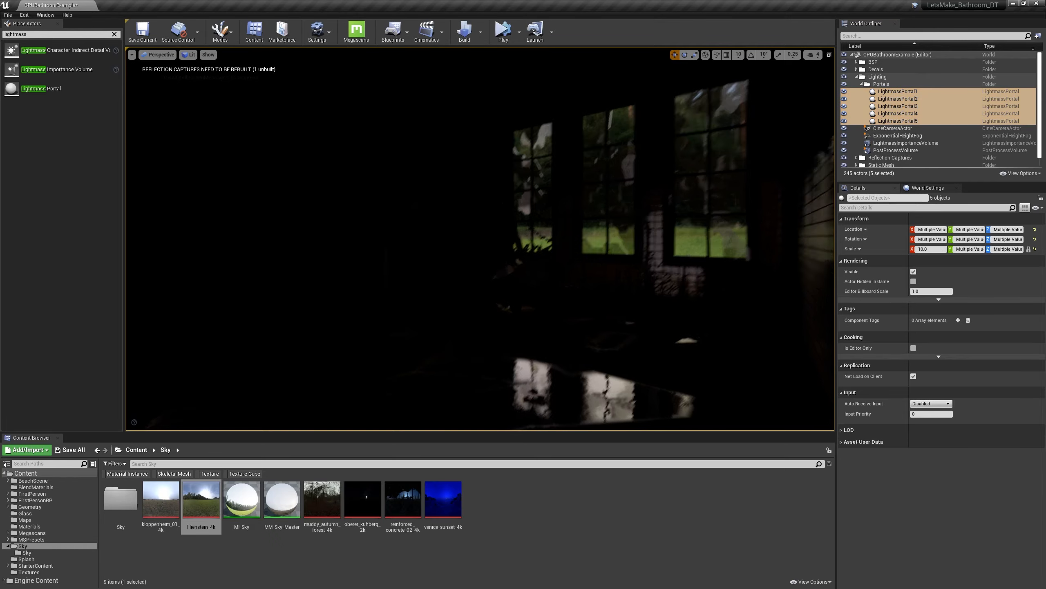
key(g)
mouse_move(480, 239)
right_down()
mouse_move(467, 239)
mouse_move(481, 225)
mouse_move(453, 225)
mouse_move(632, 243)
mouse_move(470, 200)
right_up()
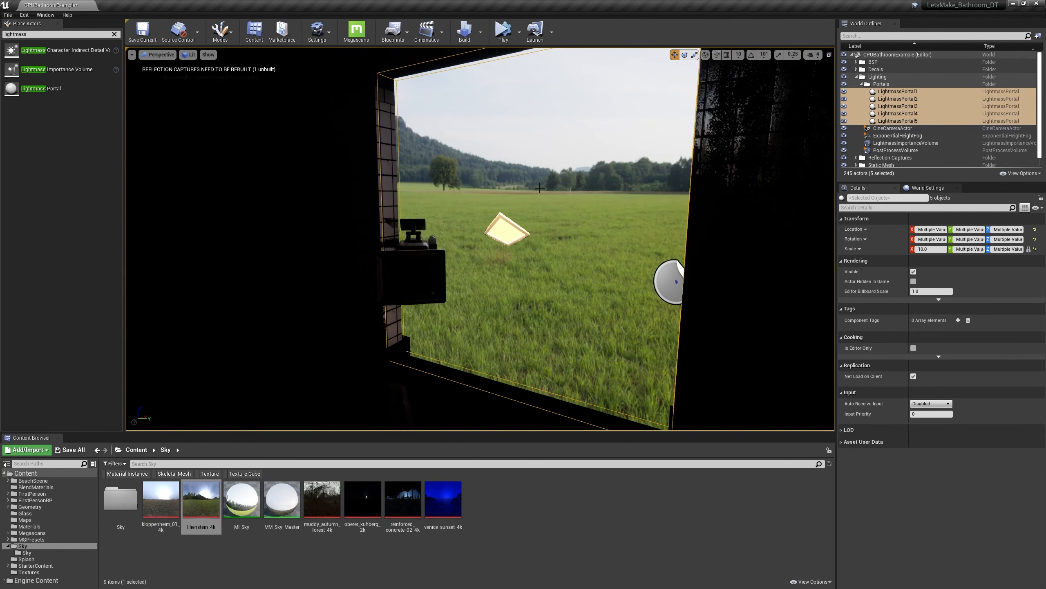
right_drag(540, 188, 565, 182)
right_drag(591, 262, 770, 276)
click(860, 84)
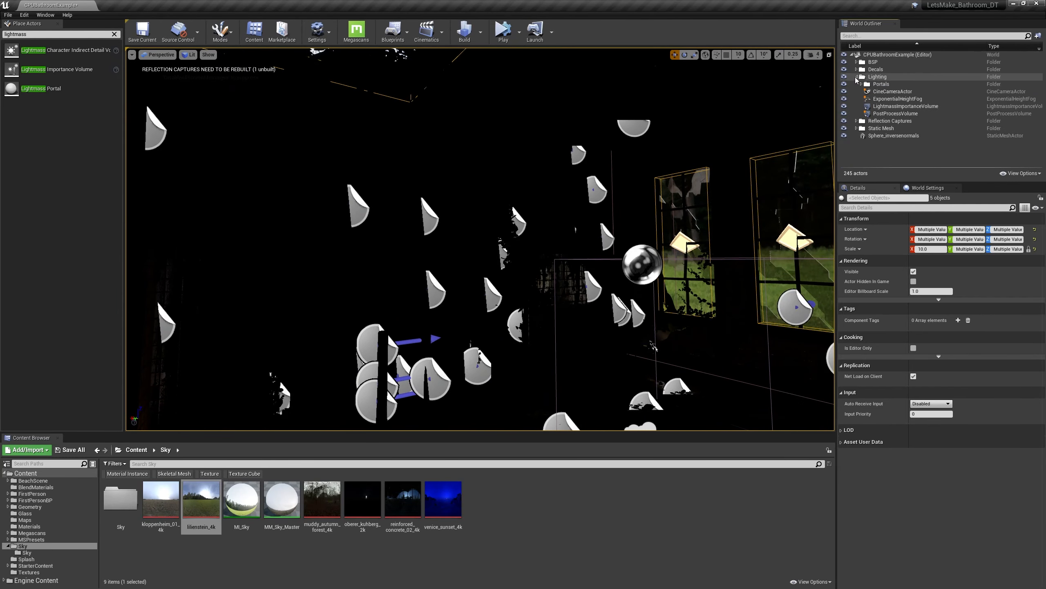
click(856, 77)
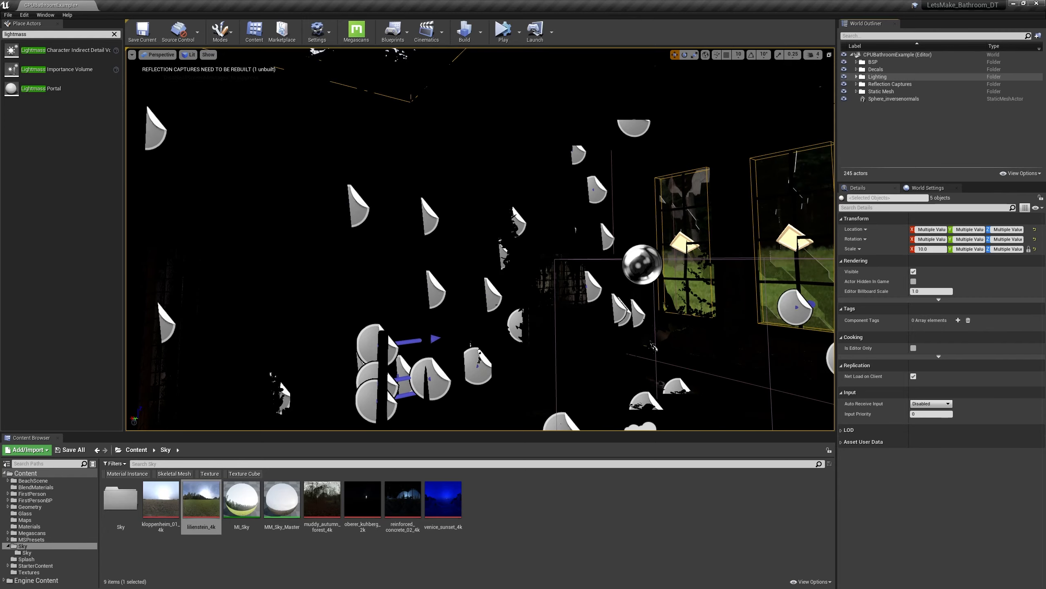
Step: Search the placeable actors for "sky" and add a Sky Light near the bathroom floor
right_drag(733, 243, 762, 264)
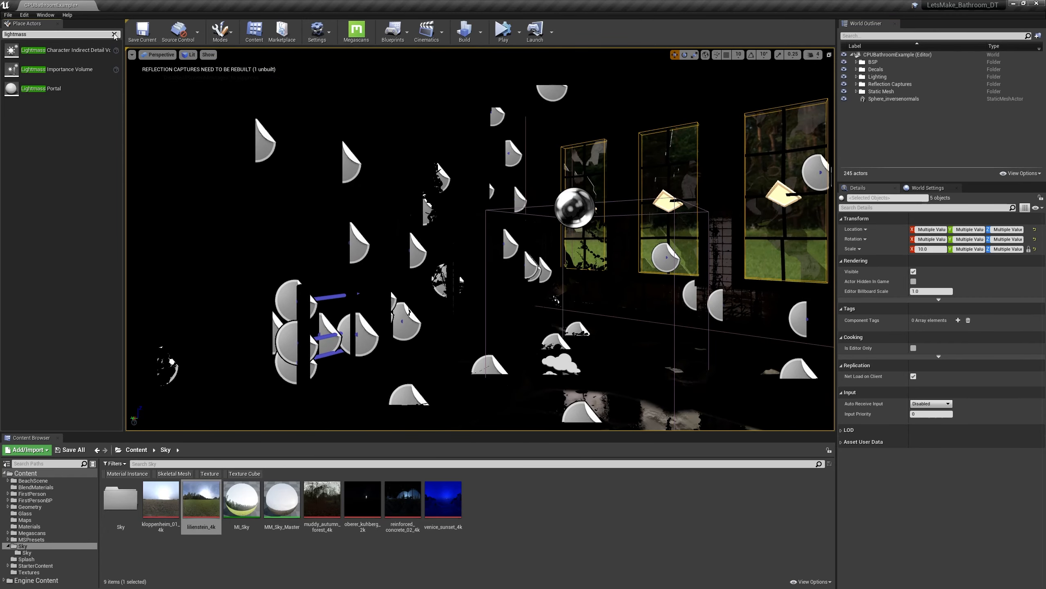
click(114, 34)
text(sky)
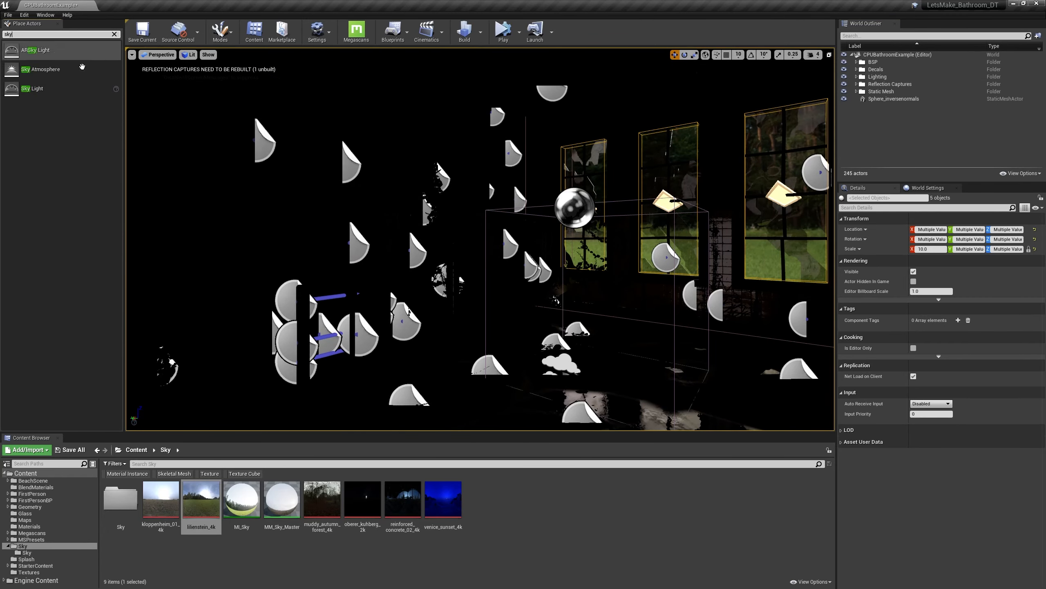
drag(35, 88, 617, 401)
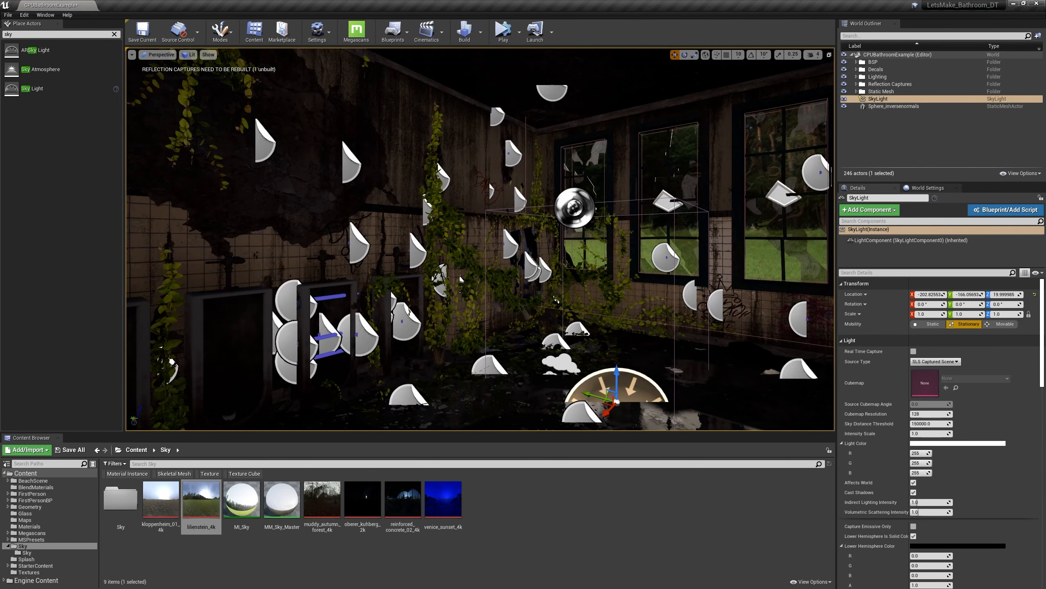
right_drag(458, 275, 494, 275)
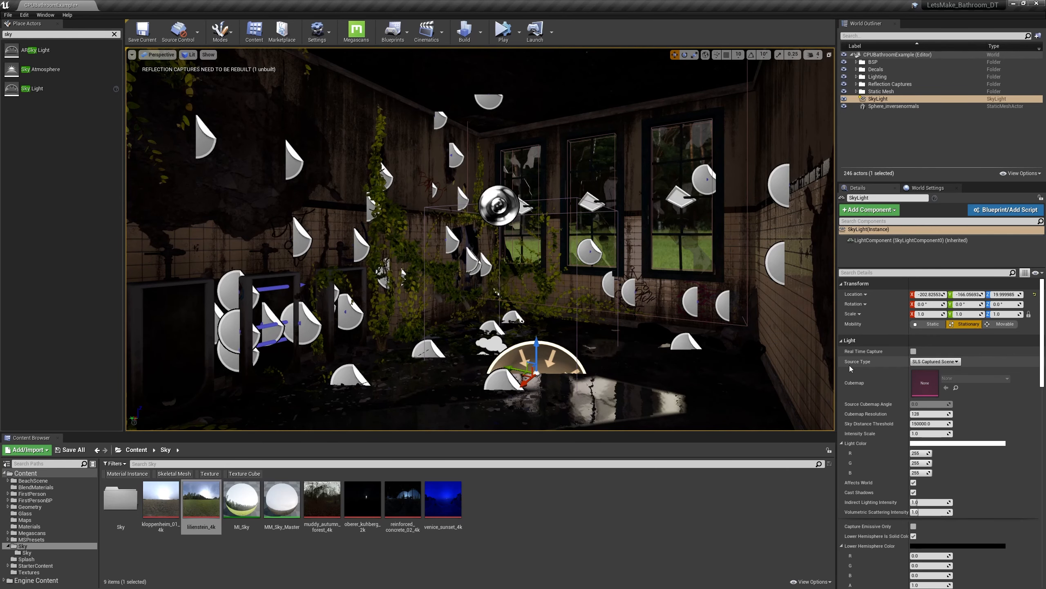
Step: Set the Sky Light's Sky Distance Threshold to 10000
mouse_move(867, 427)
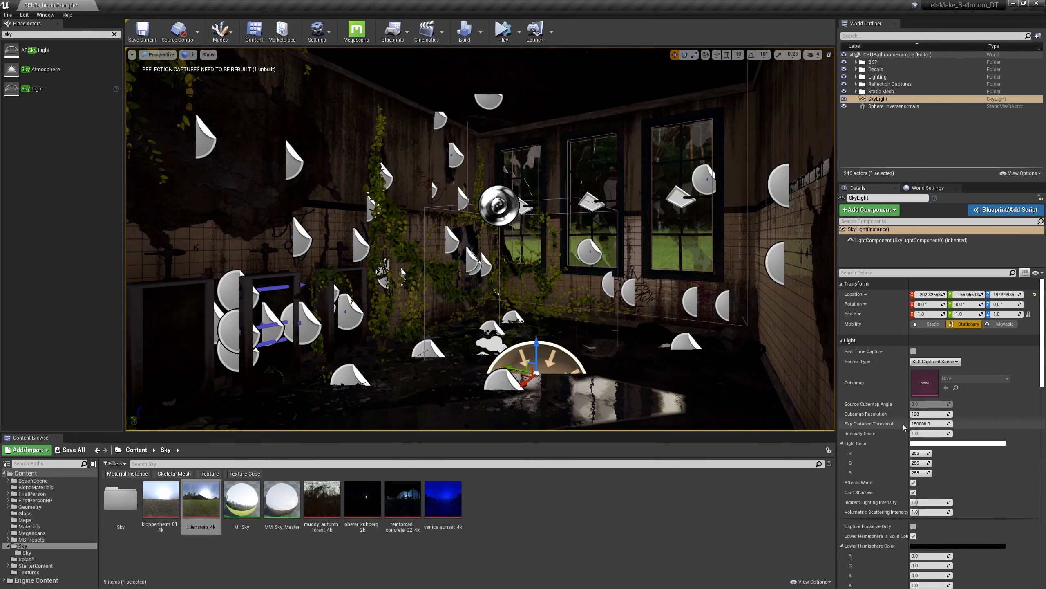
mouse_move(930, 425)
mouse_down()
mouse_move(968, 425)
mouse_move(925, 424)
mouse_move(935, 425)
mouse_up()
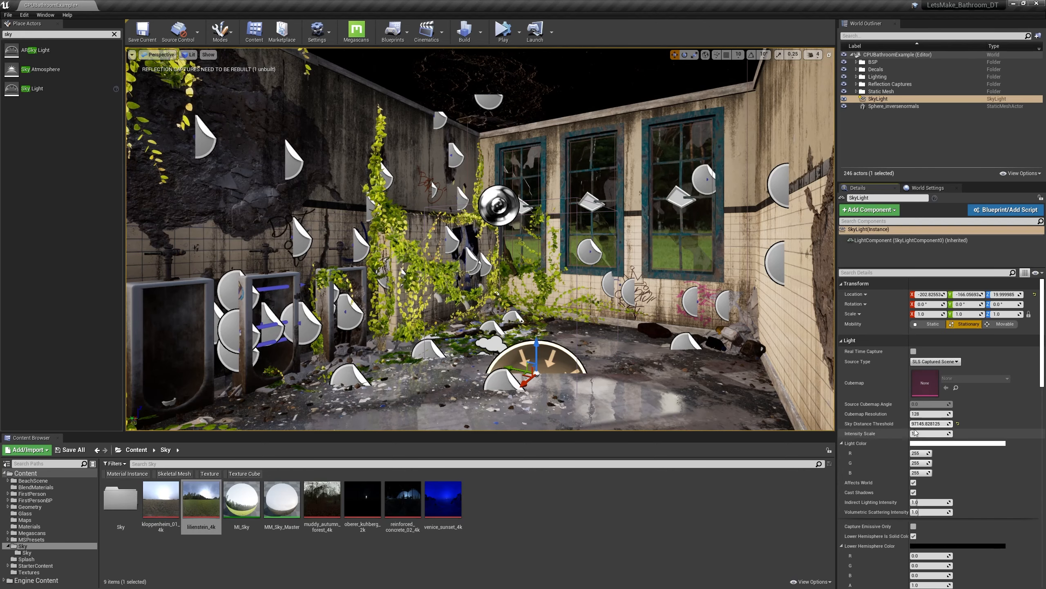
mouse_move(881, 429)
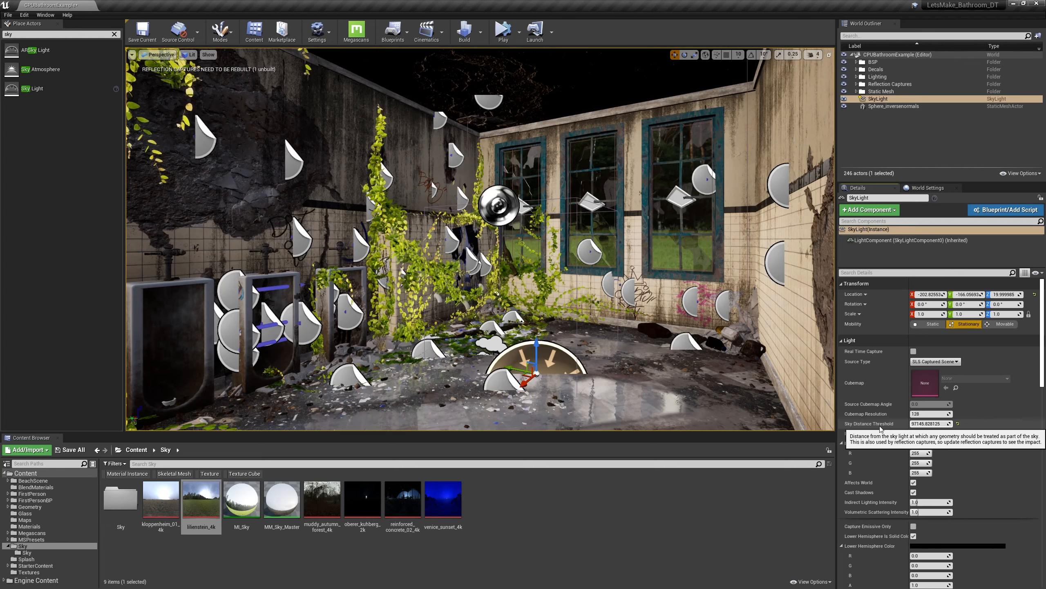
click(917, 424)
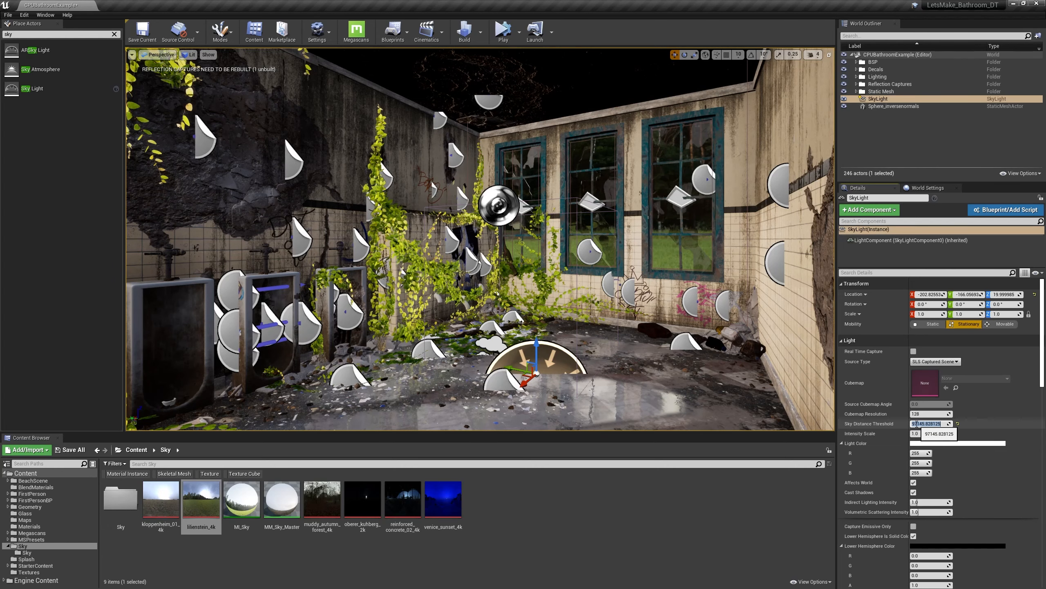
text(10000)
key(Return)
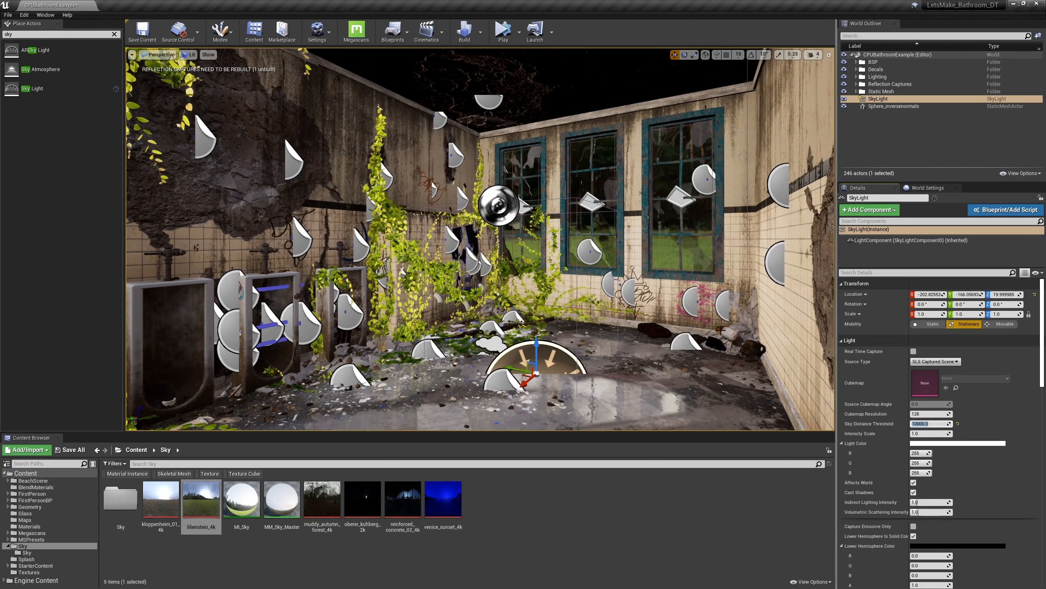
drag(947, 424, 935, 424)
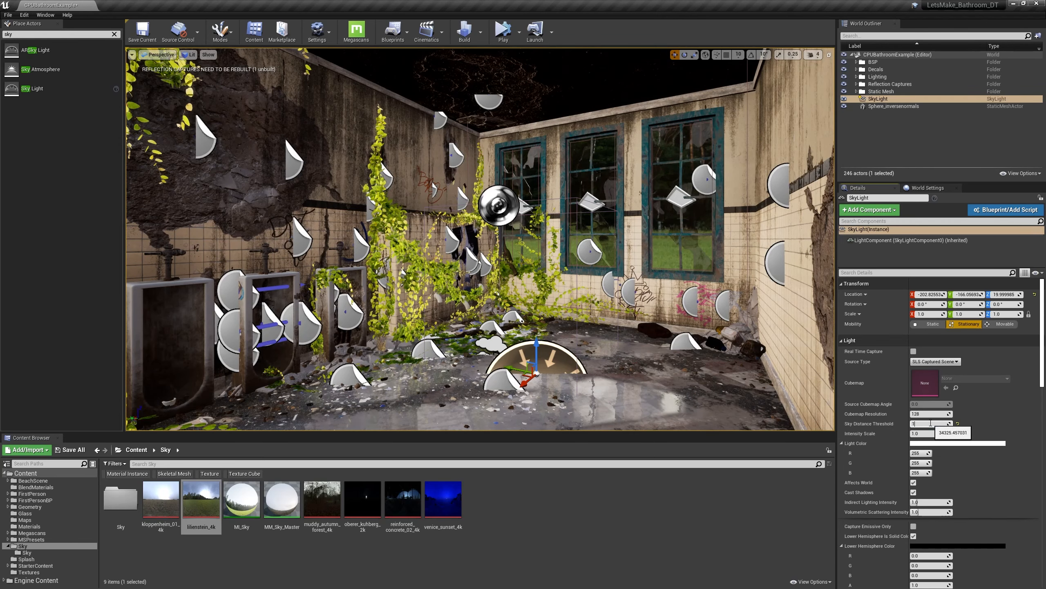
Step: Open the level's World Settings to review the Lightmass settings
click(928, 189)
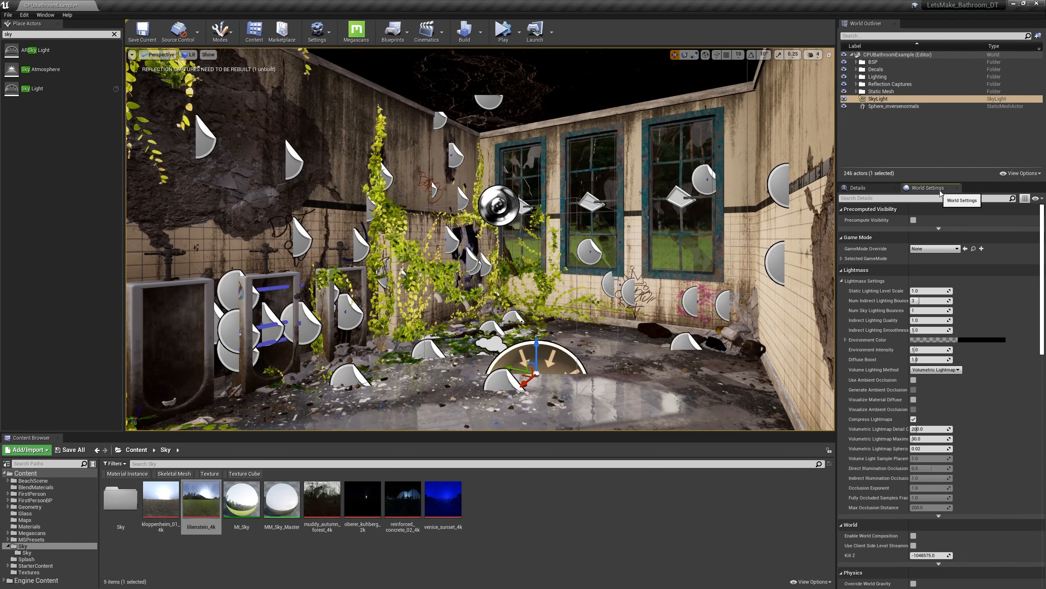
click(883, 56)
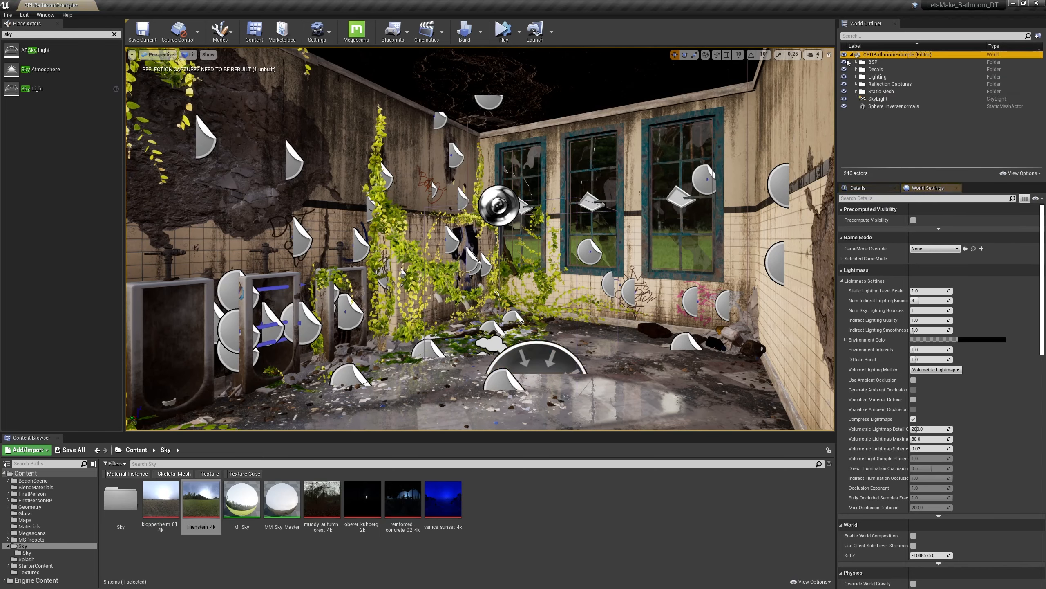
click(325, 37)
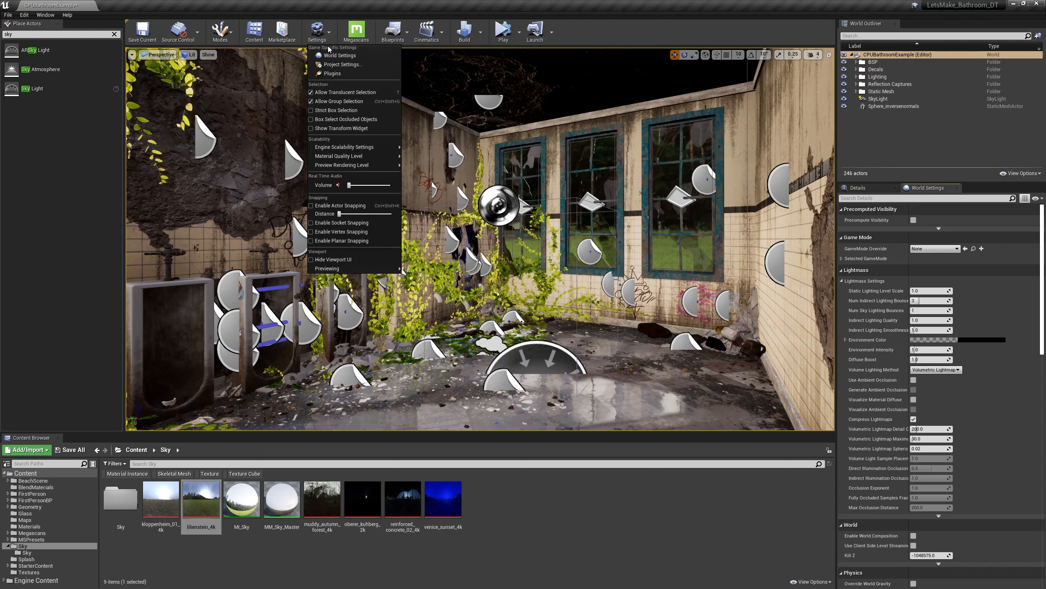
click(342, 56)
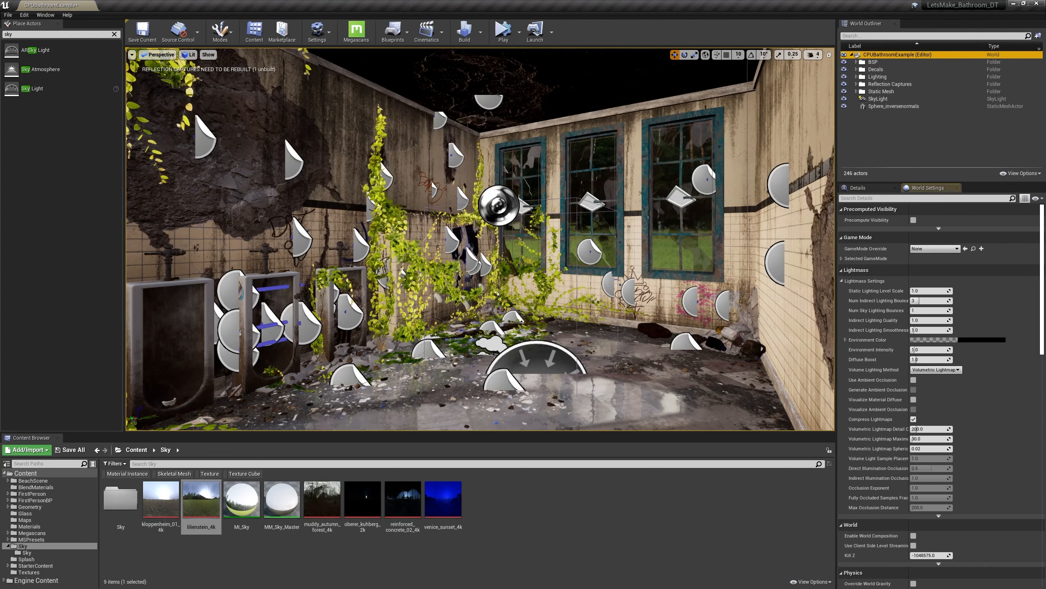
Step: Set the lighting build quality to Preview and build the level's lighting
click(481, 31)
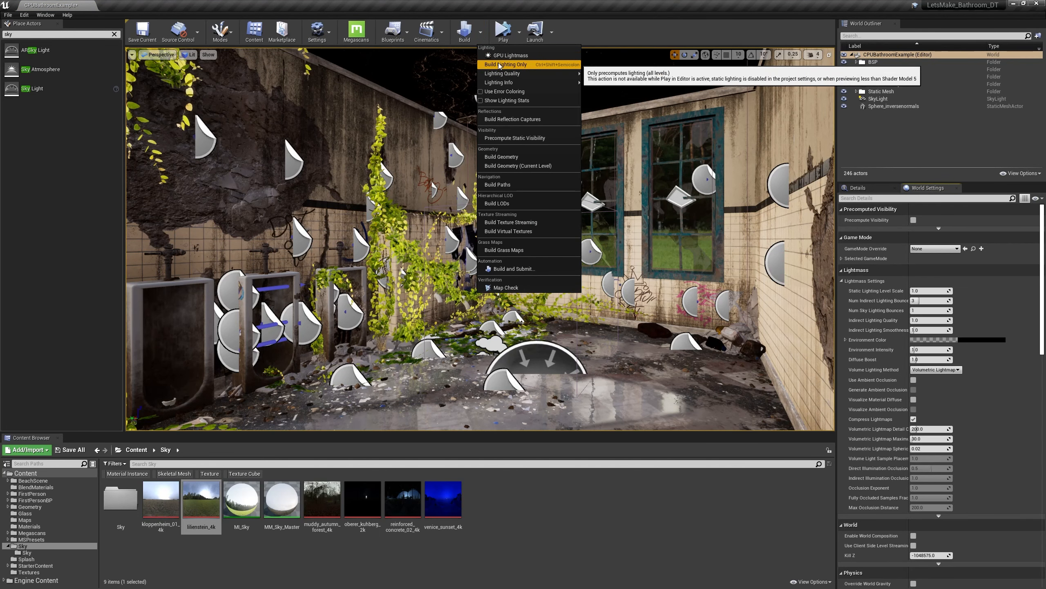
mouse_move(503, 75)
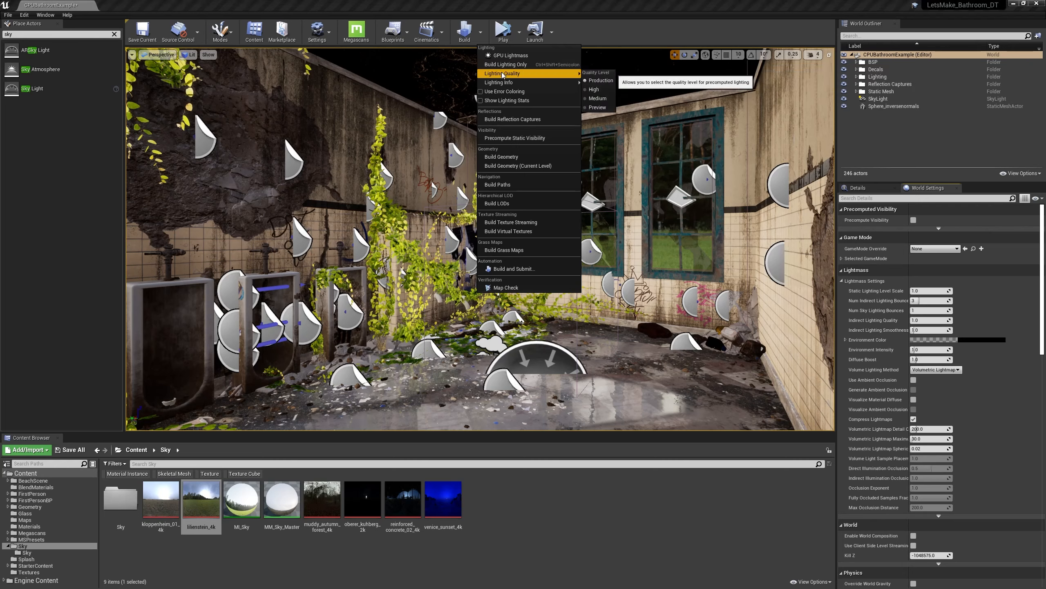
click(597, 108)
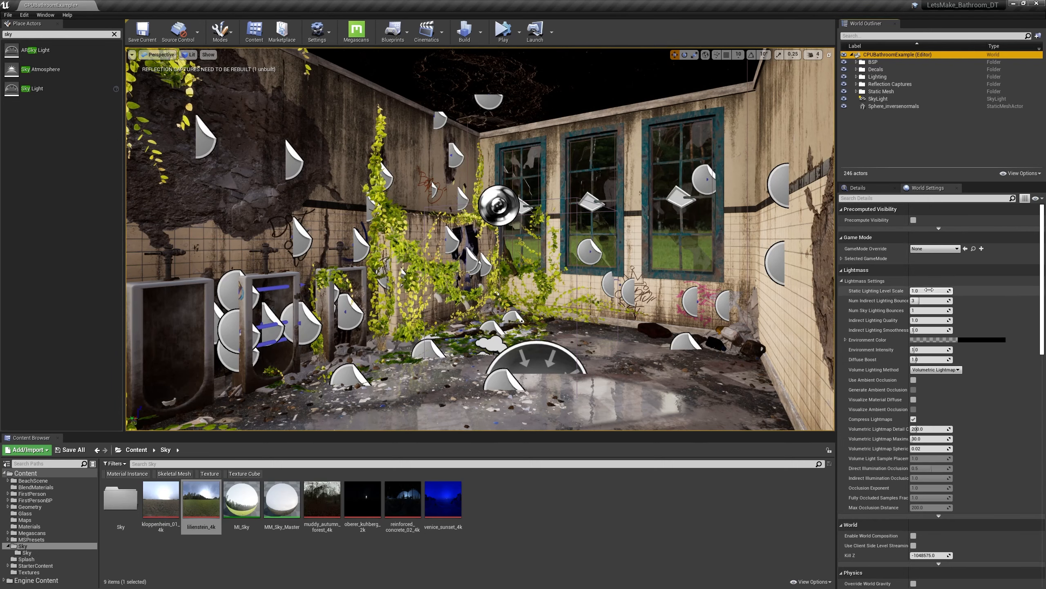
click(465, 31)
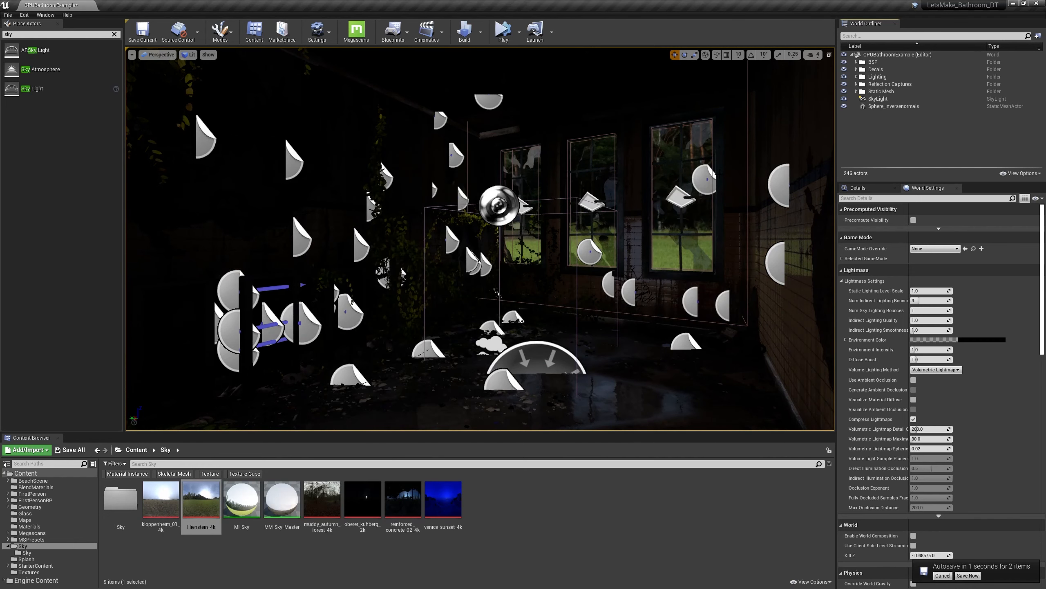
Step: Switch the viewport to the Lighting Only view mode and inspect the baked light inside the bathroom with actor icons shown
click(189, 54)
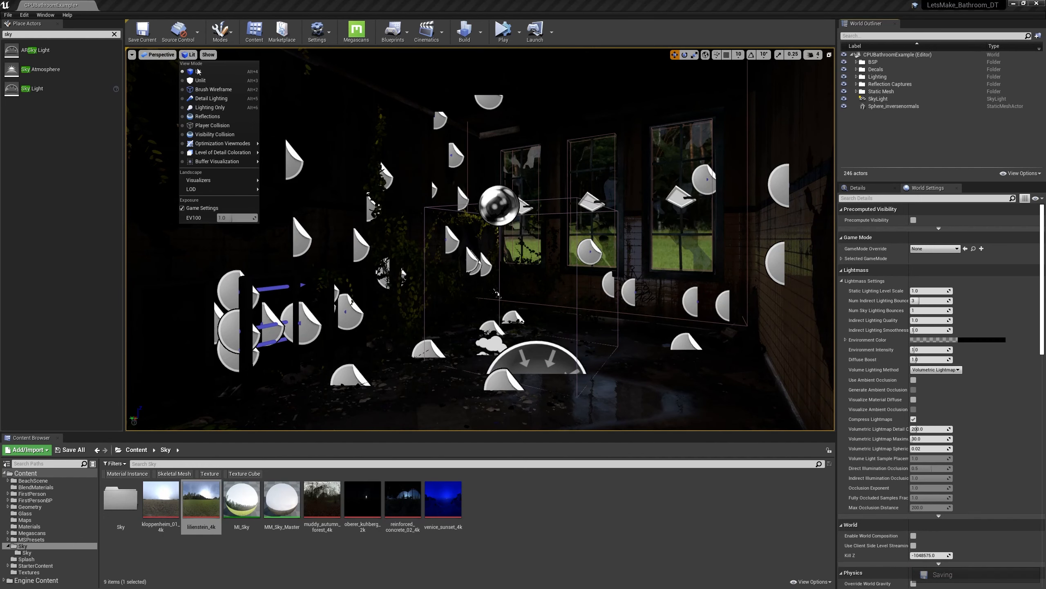
click(210, 108)
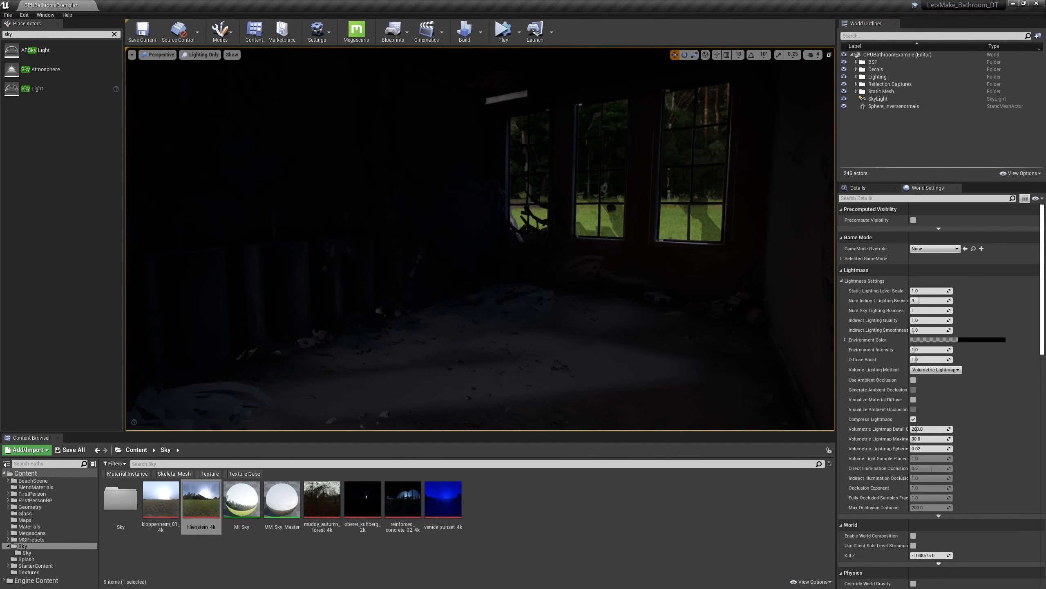
right_drag(481, 239, 591, 214)
right_drag(508, 226, 398, 267)
key(g)
Step: Select the Sky Light and examine its lower hemisphere settings and their effect on the building's underside from outside
click(462, 406)
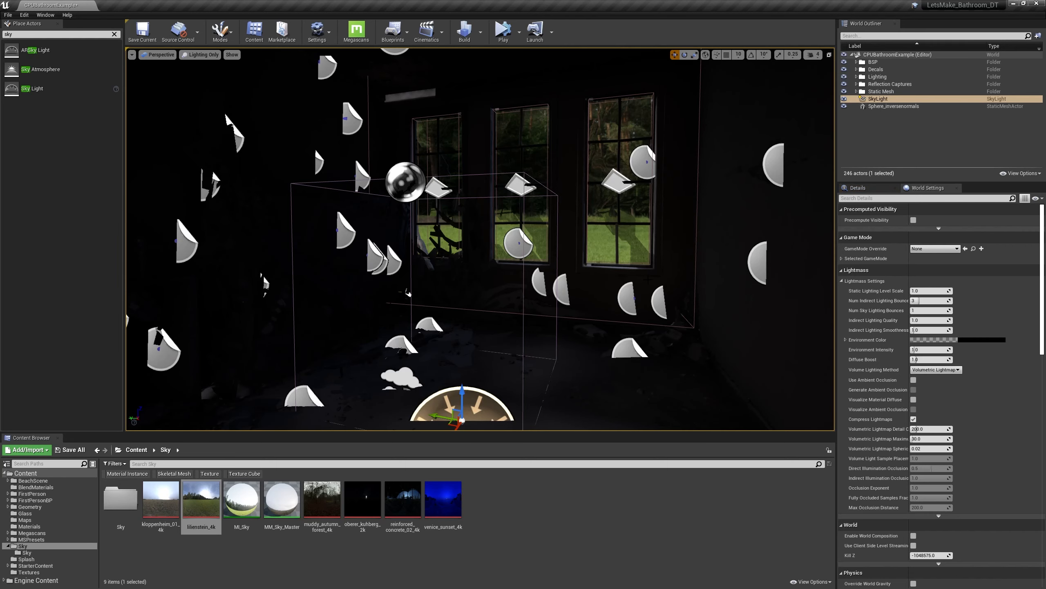
click(858, 188)
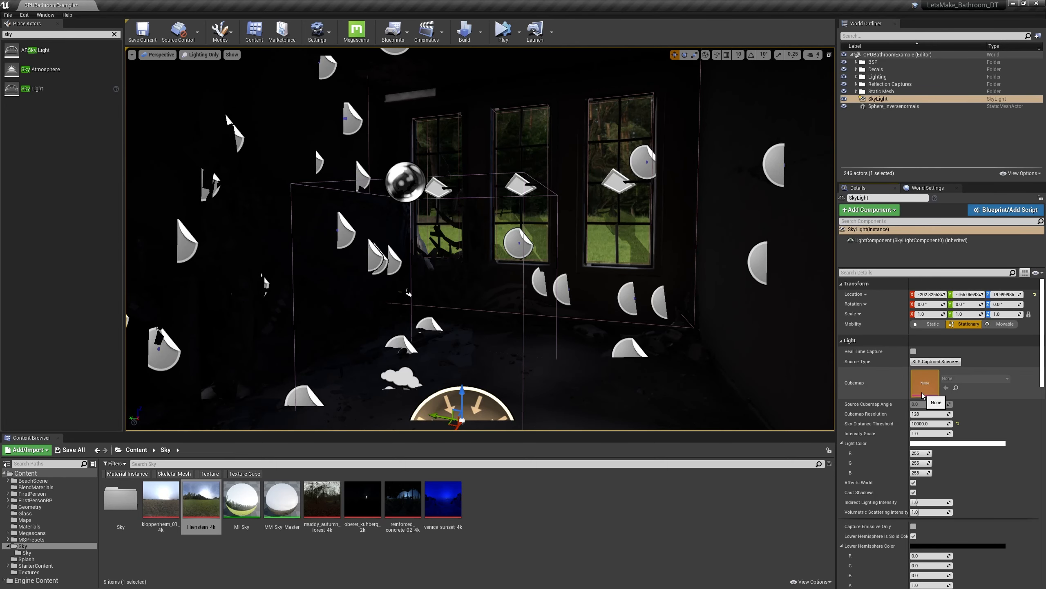
scroll(906, 395, down, 6)
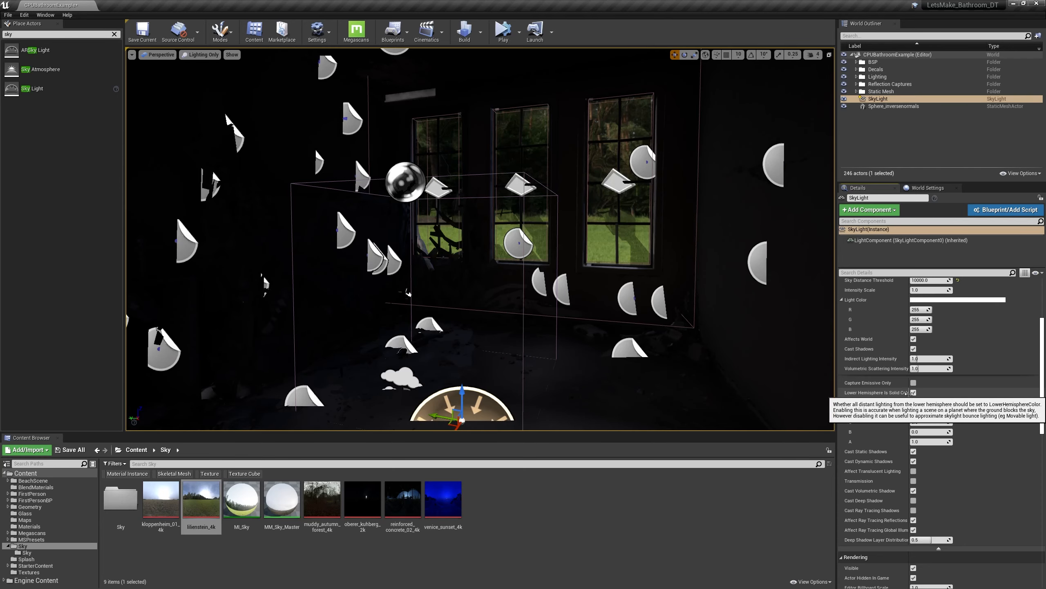
right_drag(577, 289, 593, 229)
key(s)
key(d)
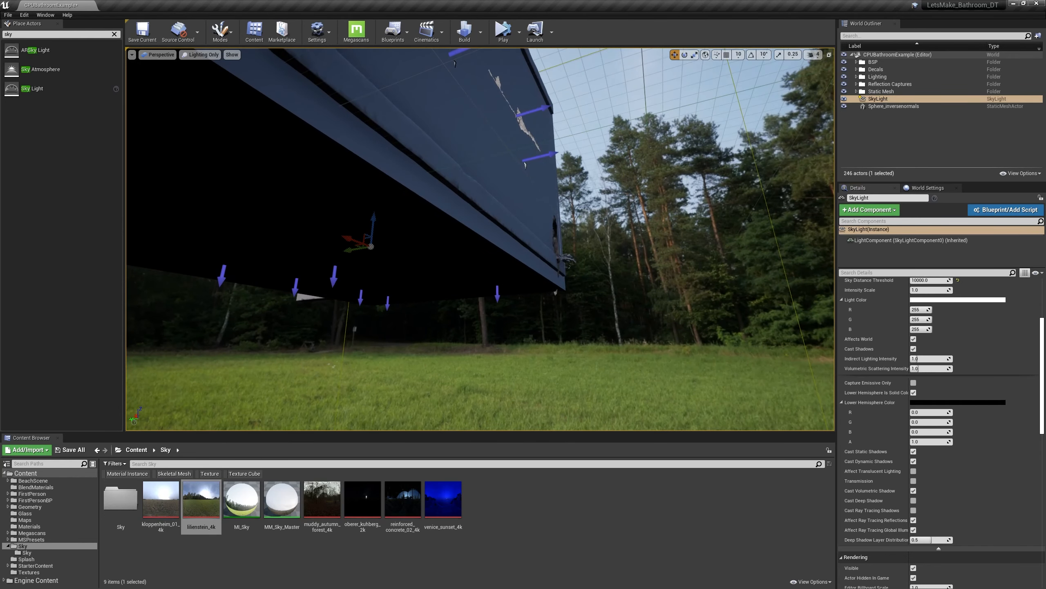
right_drag(498, 240, 467, 264)
key(a)
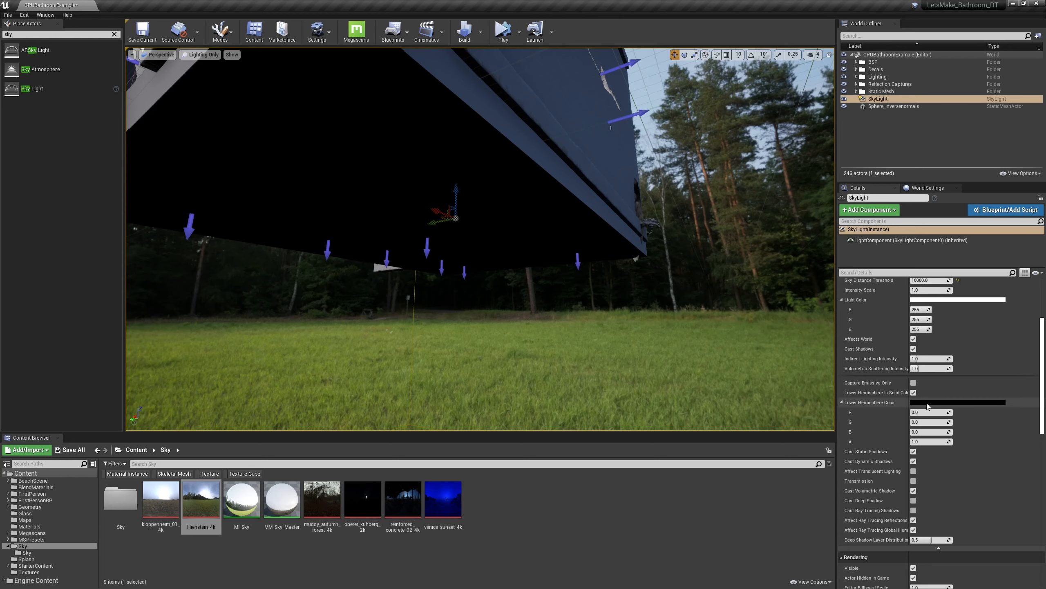
Step: Try a saturated pinkish-red Lower Hemisphere Color (sRGB FF0050FF) on the Sky Light, inspect the bathroom, and discard the colour
click(928, 405)
click(838, 435)
drag(867, 436, 868, 425)
drag(868, 425, 868, 398)
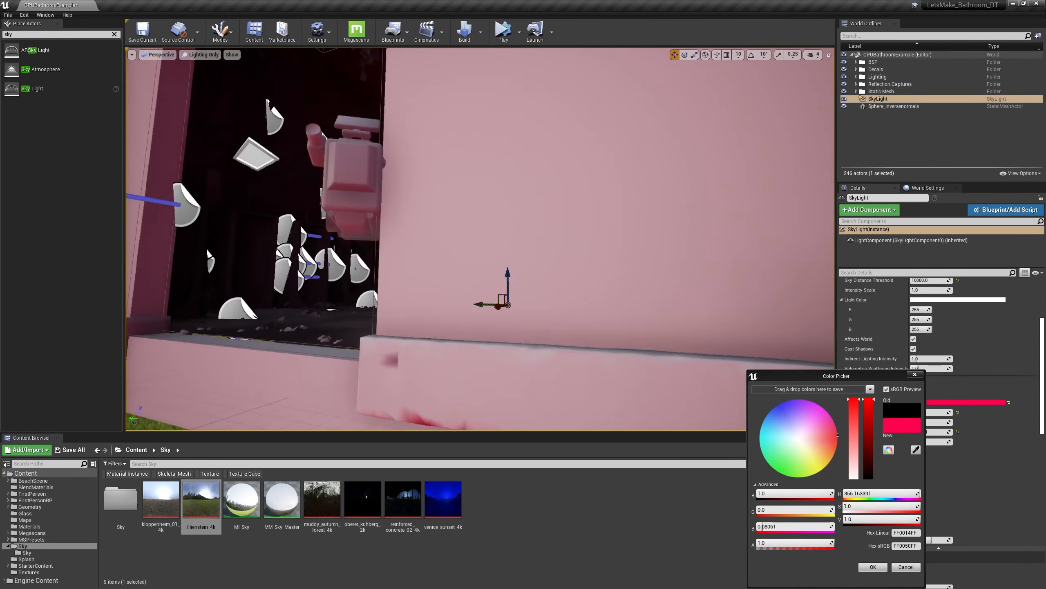
right_drag(499, 326, 499, 326)
key(w)
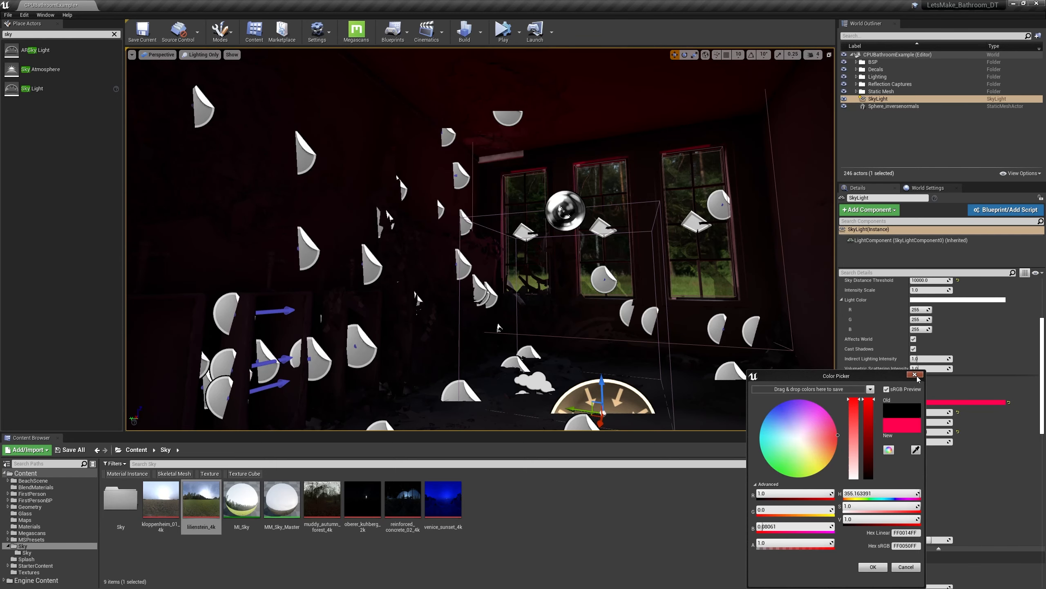
click(914, 374)
Step: Set the Sky Light's mobility to Static and inspect the lighting on the walls and at the window opening
scroll(962, 426, up, 5)
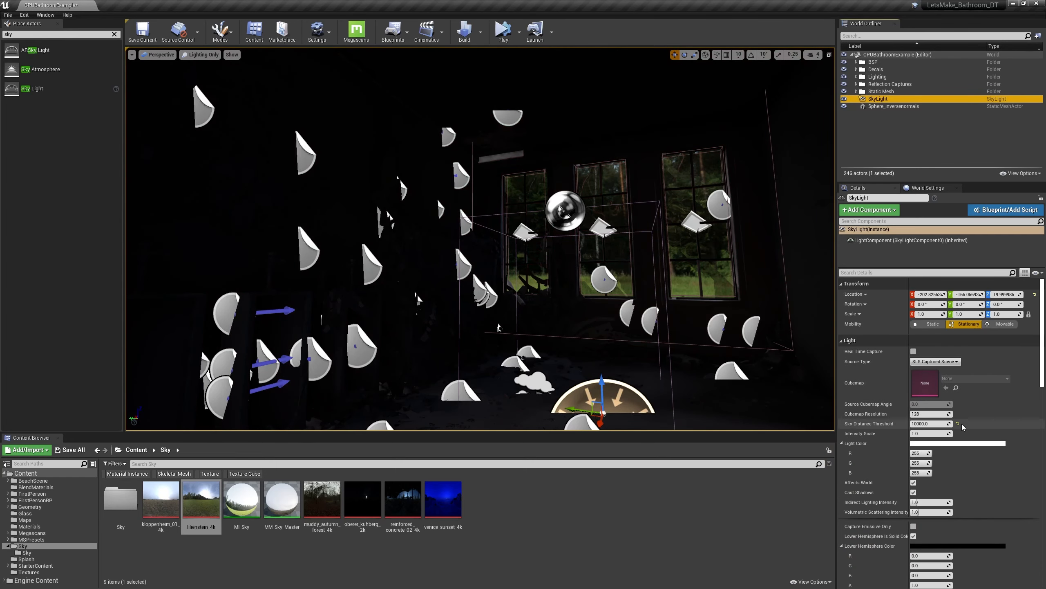
click(934, 325)
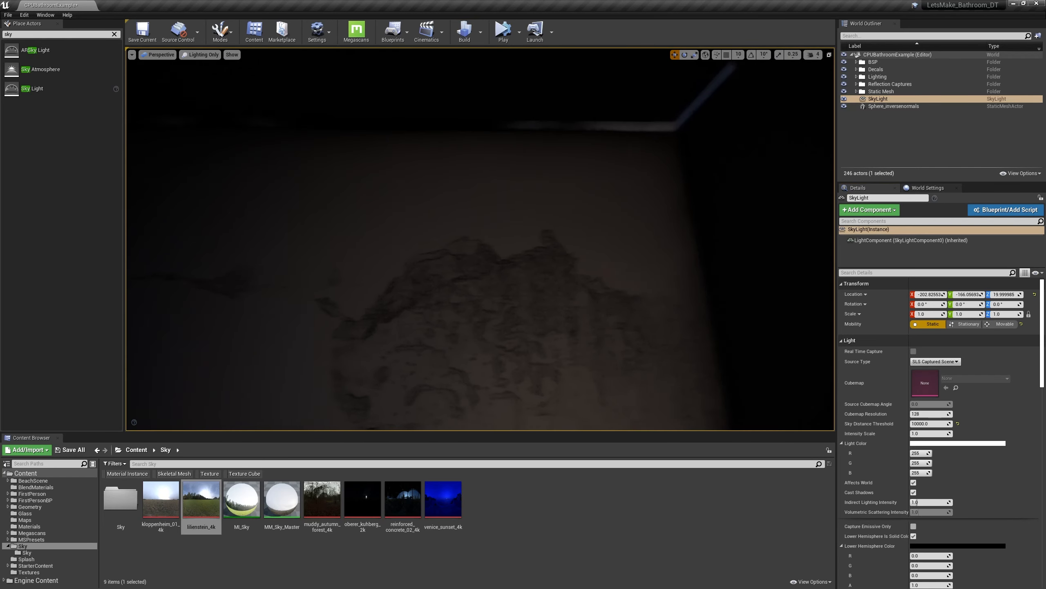
right_drag(539, 330, 601, 331)
right_drag(655, 352, 629, 402)
key(w)
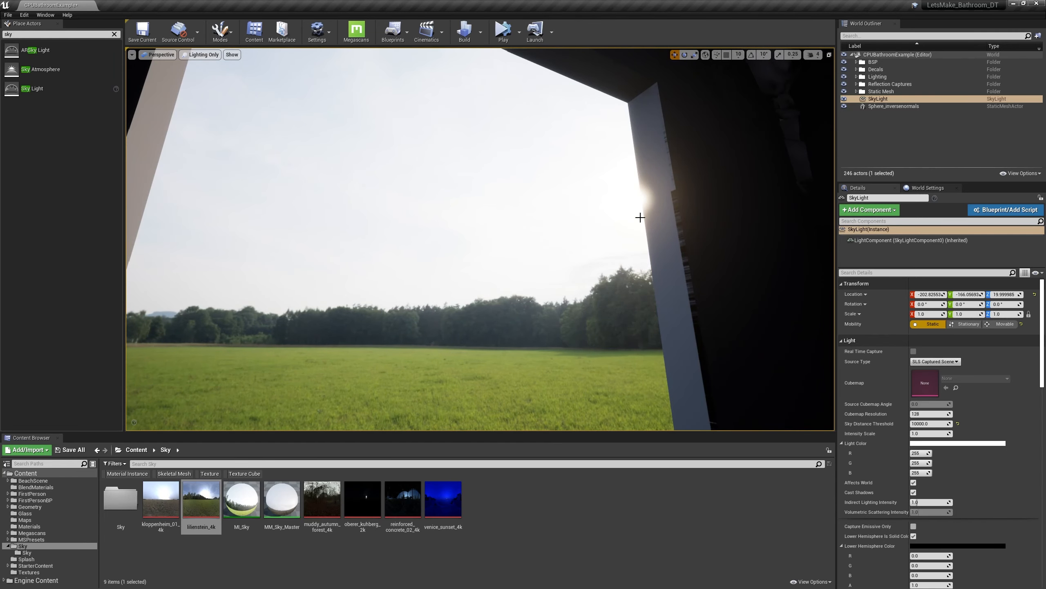
Step: Rotate the sky sphere to about -218° around Z so its bright sky faces the bathroom windows, and rebuild the lighting
right_drag(651, 211, 725, 212)
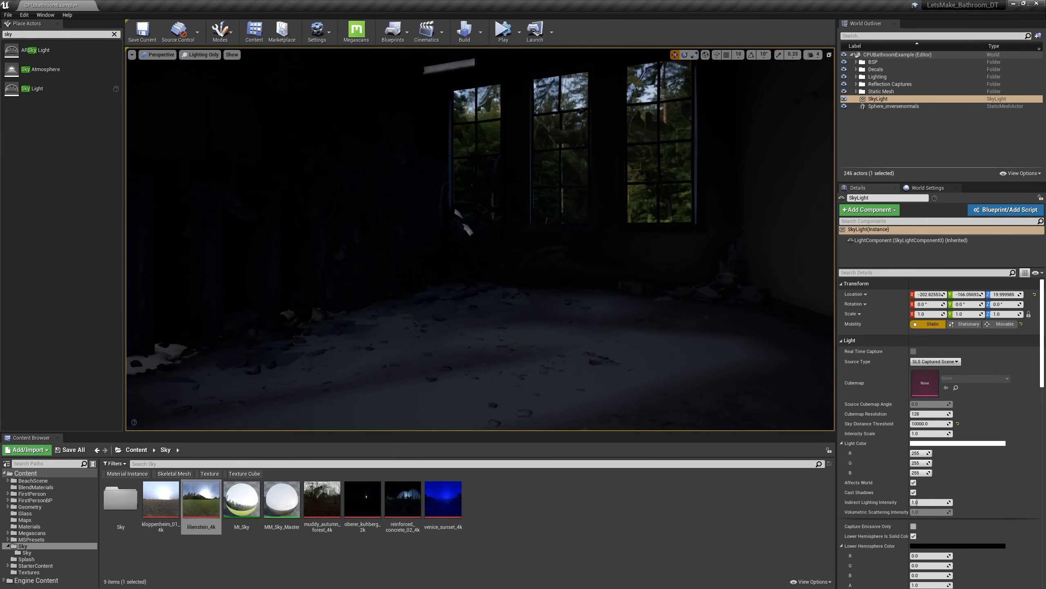
click(651, 206)
key(e)
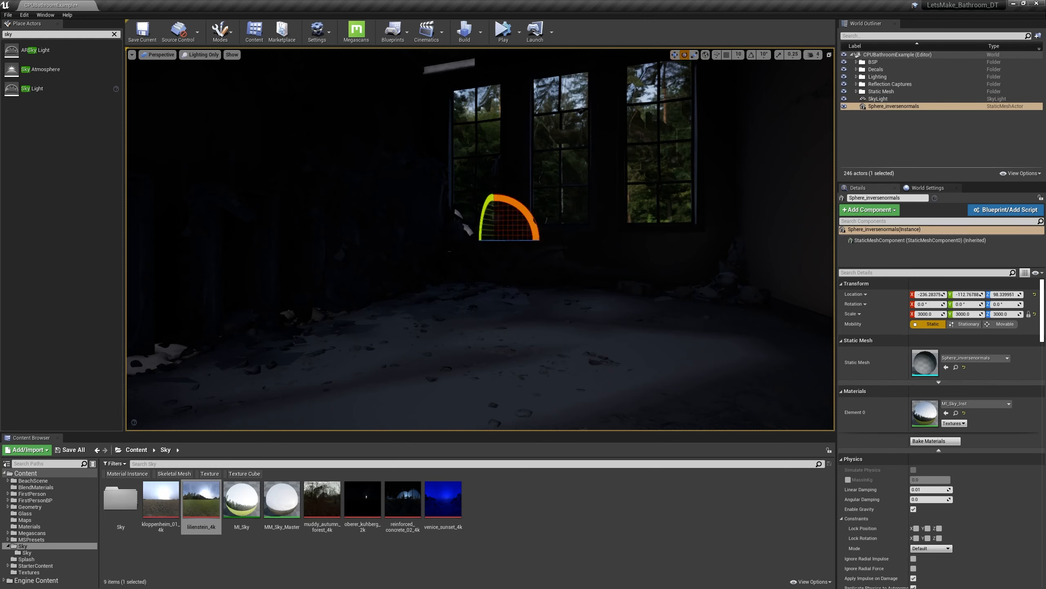
drag(510, 241, 406, 241)
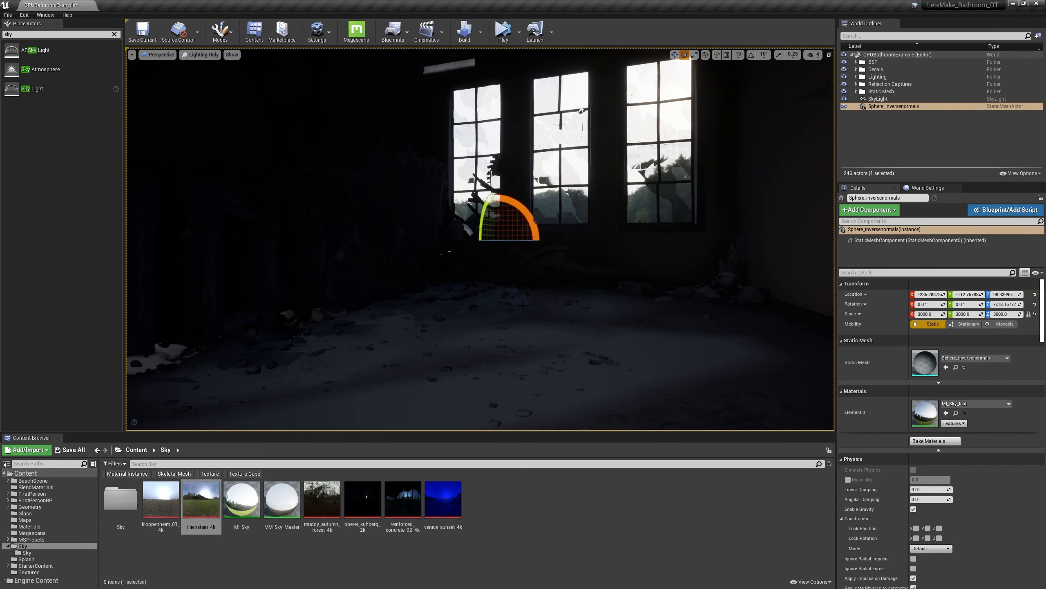
key(a)
right_drag(453, 243, 501, 224)
right_drag(530, 295, 612, 215)
key(d)
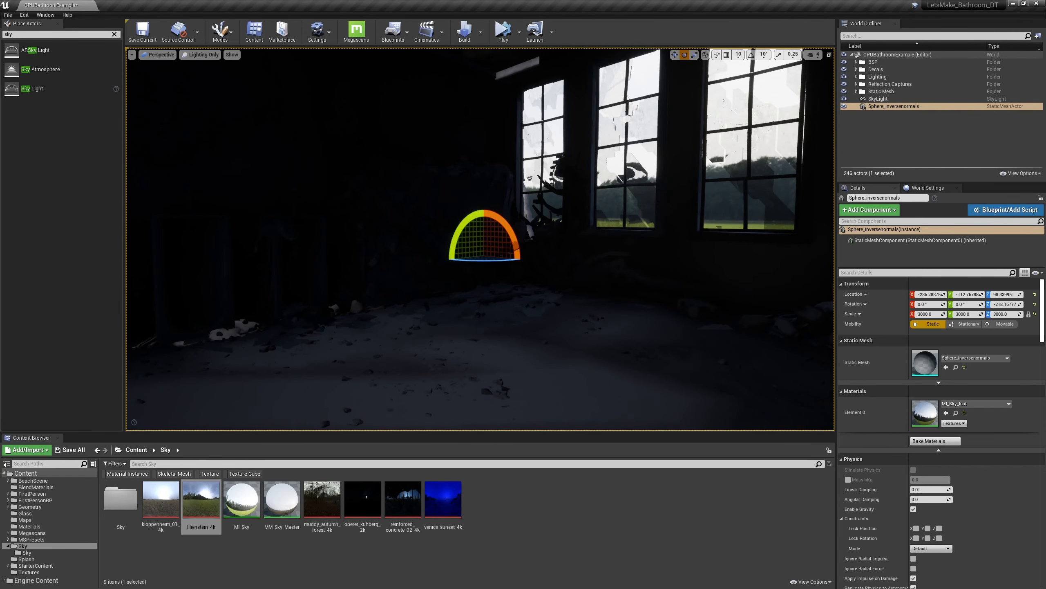
click(464, 31)
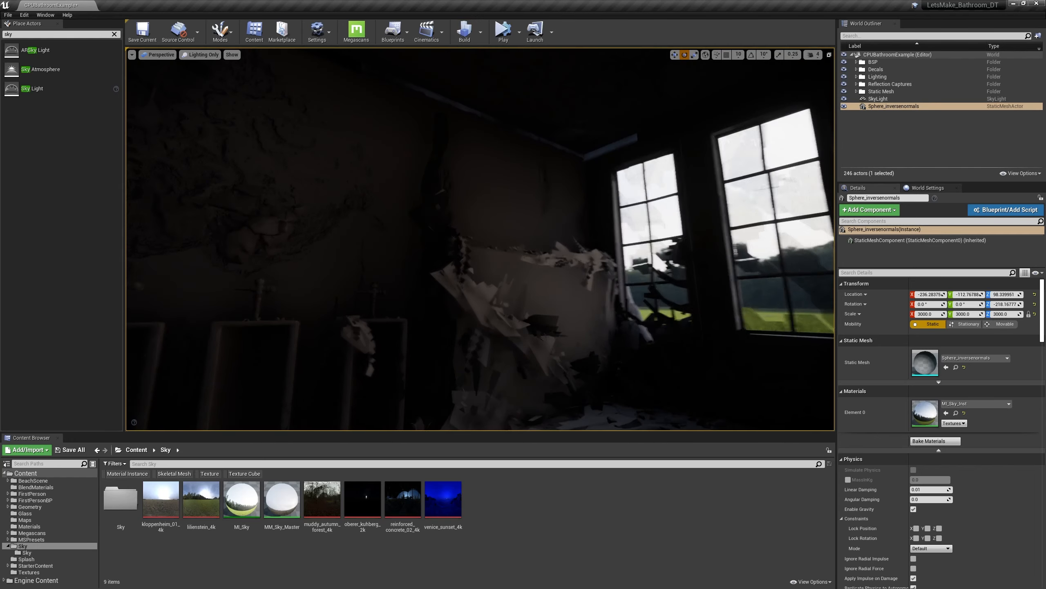
Step: Compare the rebuilt bathroom in the Lit and Lighting Only view modes, and capture a screenshot in Lighting Only
right_drag(480, 239, 53, 284)
key(s)
key(d)
click(201, 54)
click(198, 71)
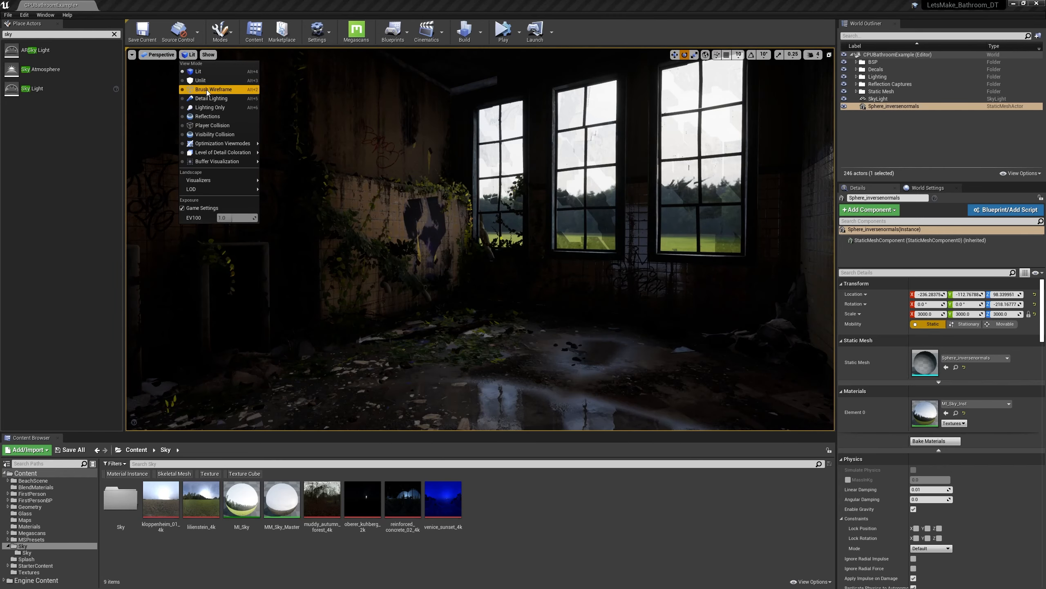
click(208, 107)
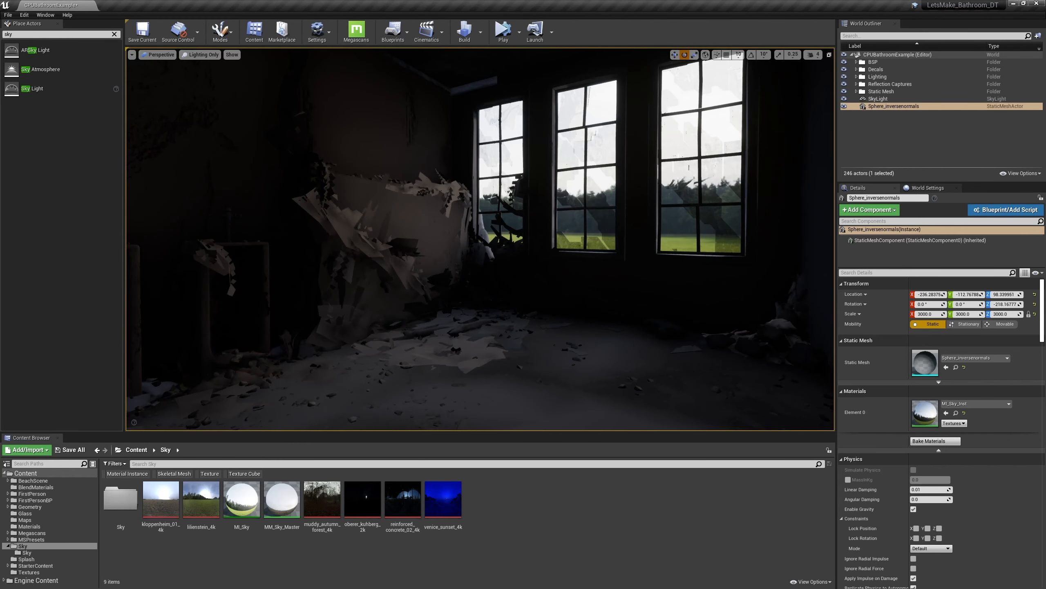
right_drag(256, 173, 226, 164)
key(F9)
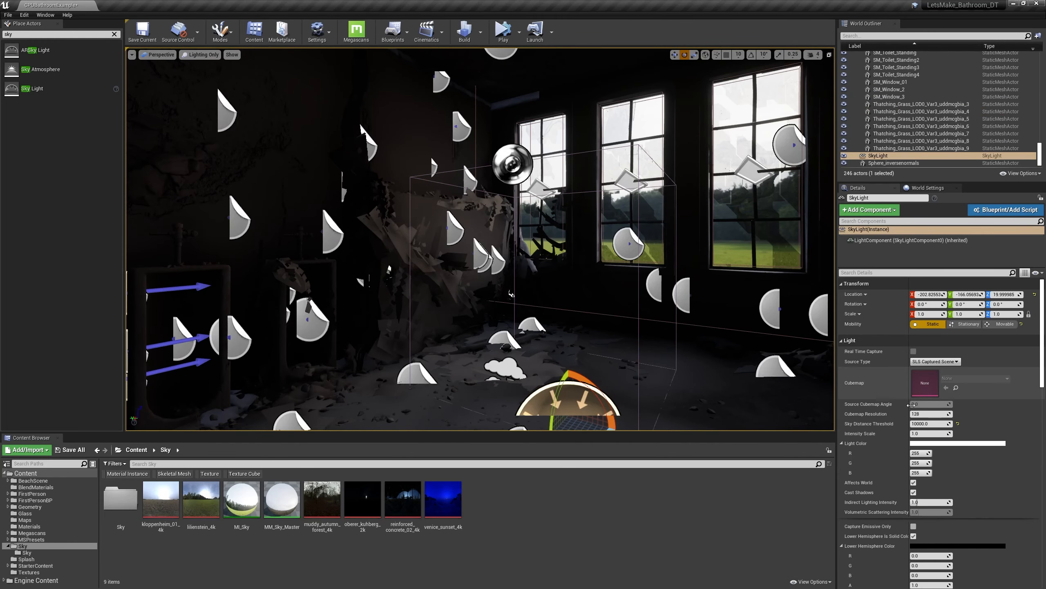
Step: Disable Lower Hemisphere Is Solid Color on the Sky Light, rebuild the lighting, and hide the actor icons
click(913, 535)
click(465, 33)
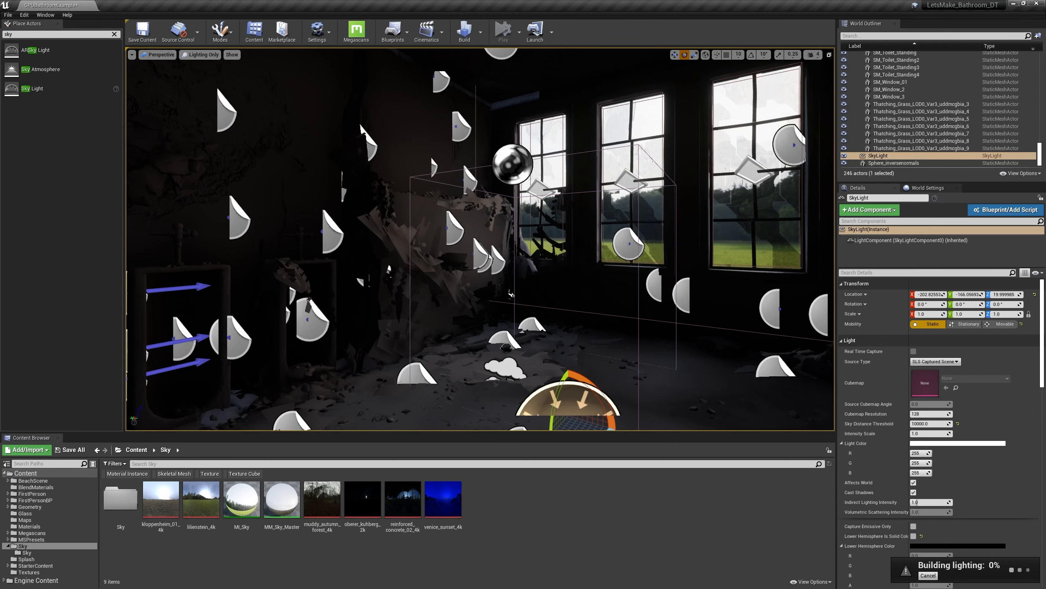
key(g)
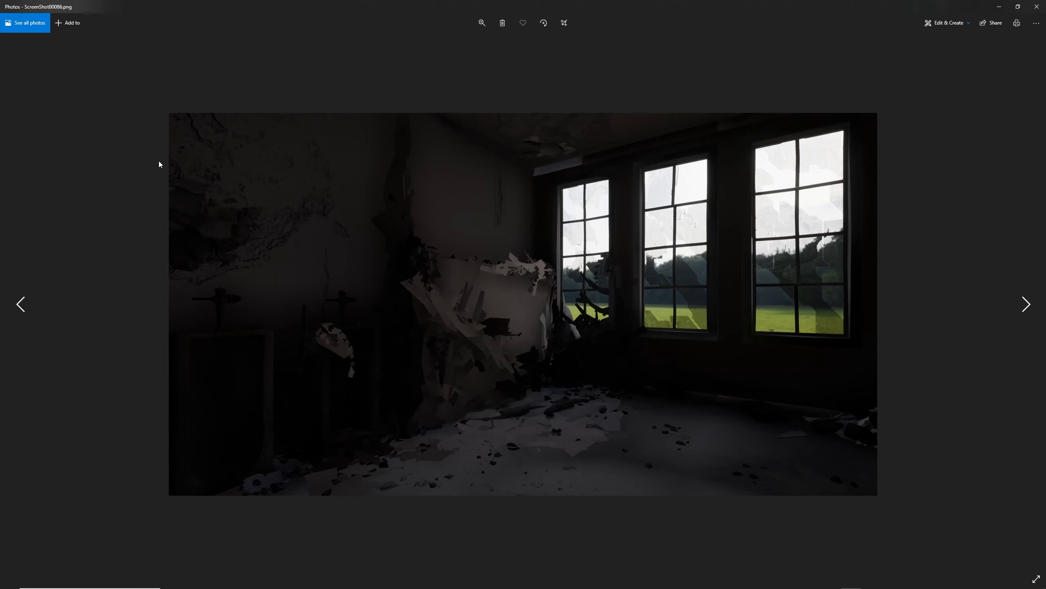
Step: Compare ScreenShot00085.png and ScreenShot00086.png in Photos to judge the lower hemisphere change, and return to the Unreal Editor
key(Left)
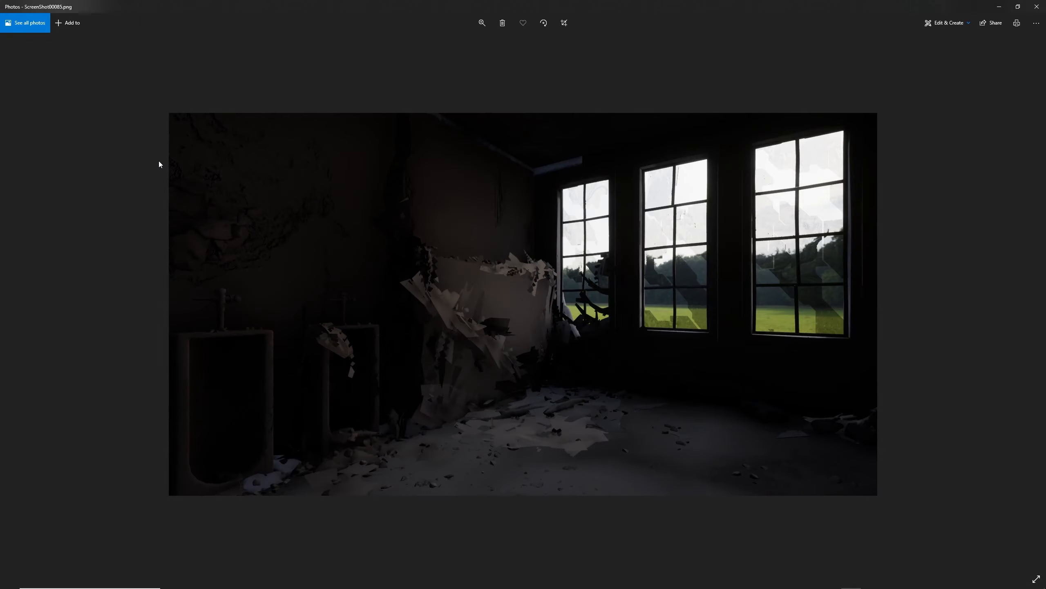
key(Right)
key(Left)
key(Right)
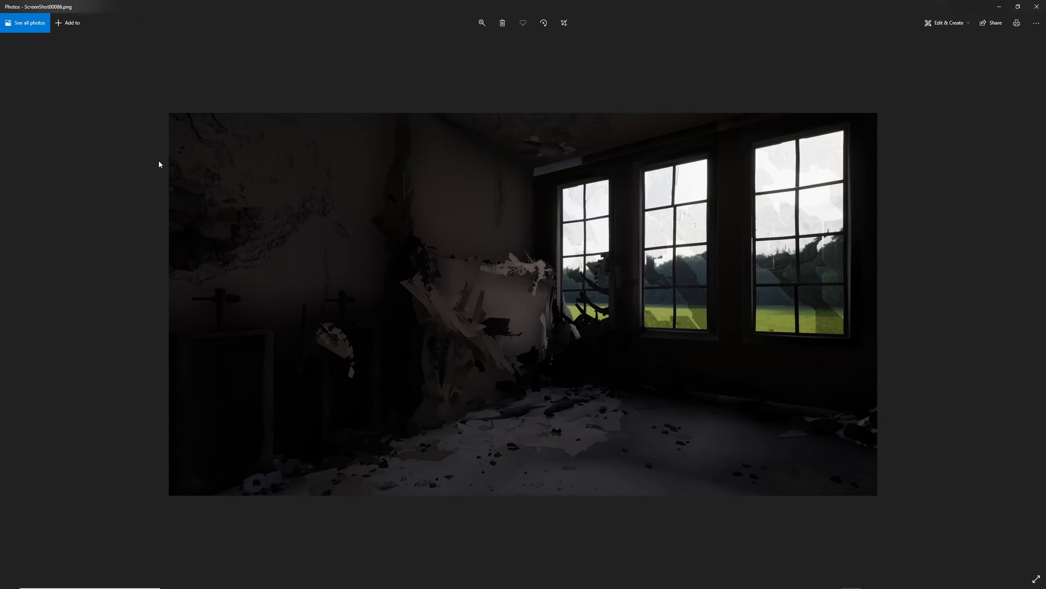
click(1035, 7)
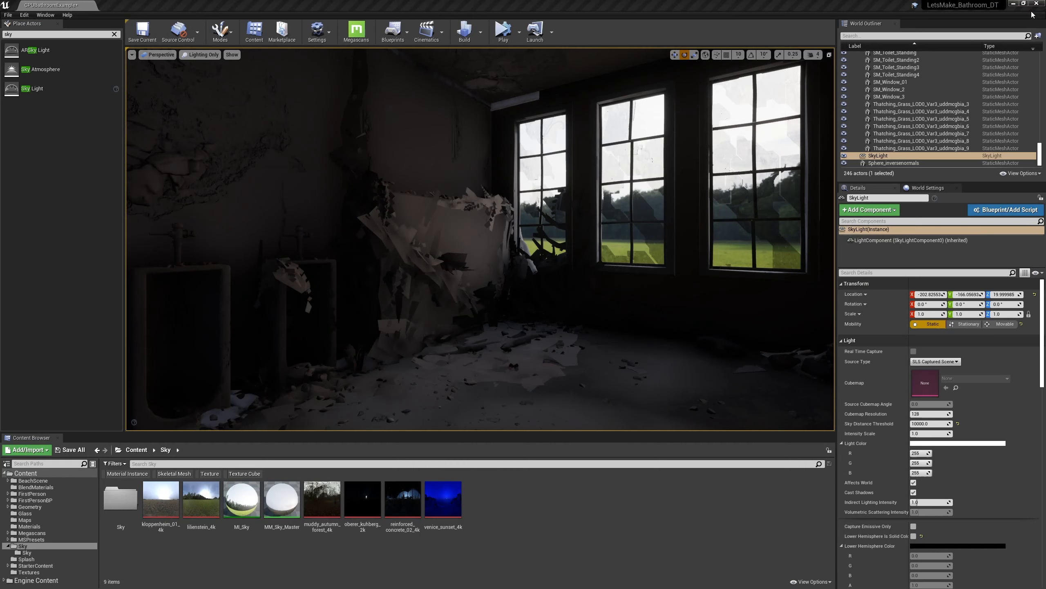
Step: Set Sky Brightness to 10 in the sky sphere's material instance and rebuild the lighting
click(742, 204)
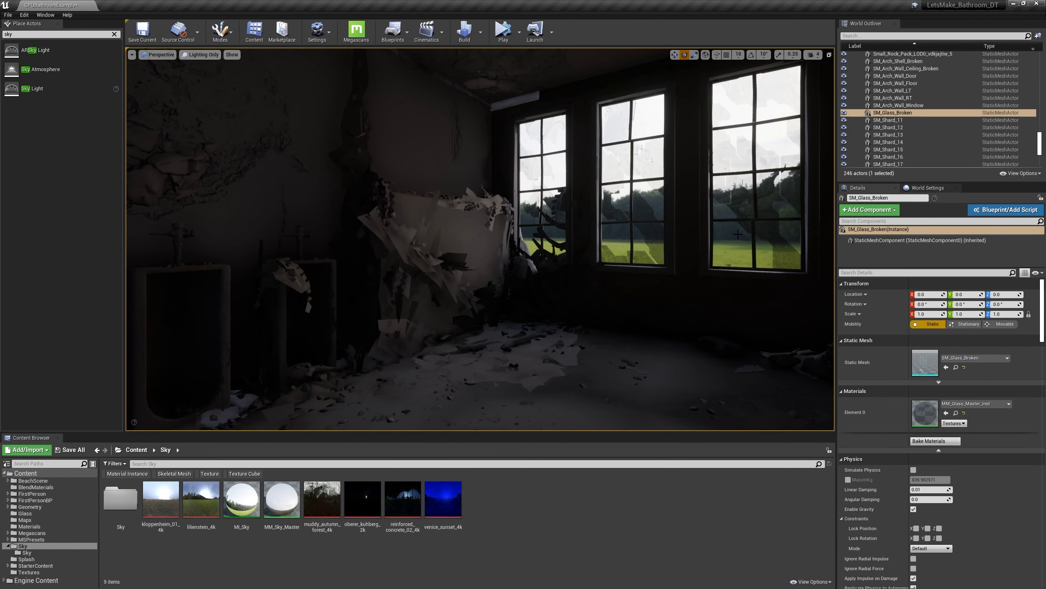
click(737, 234)
double_click(925, 412)
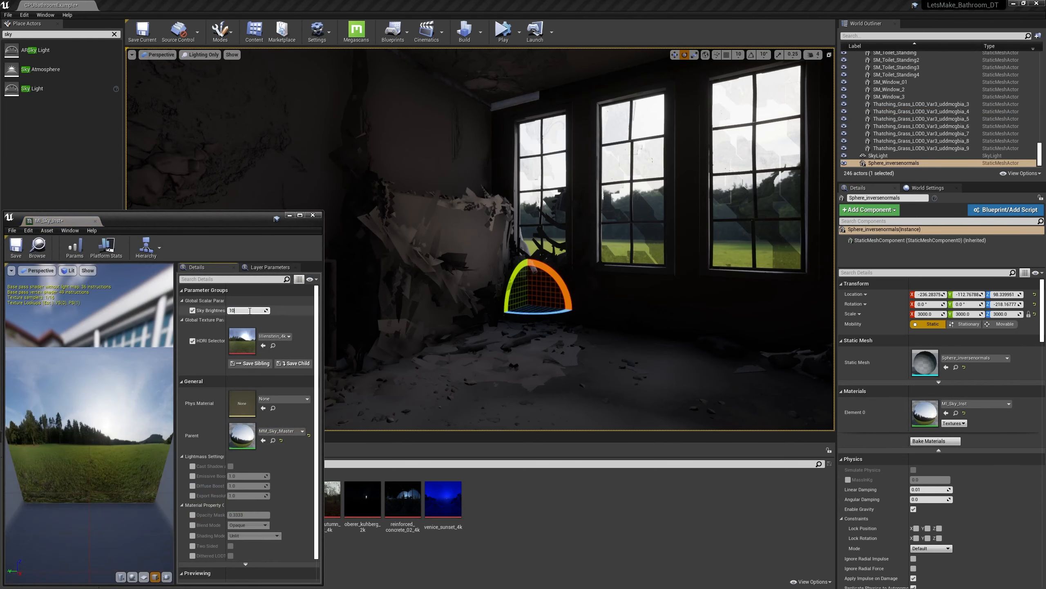
key(Return)
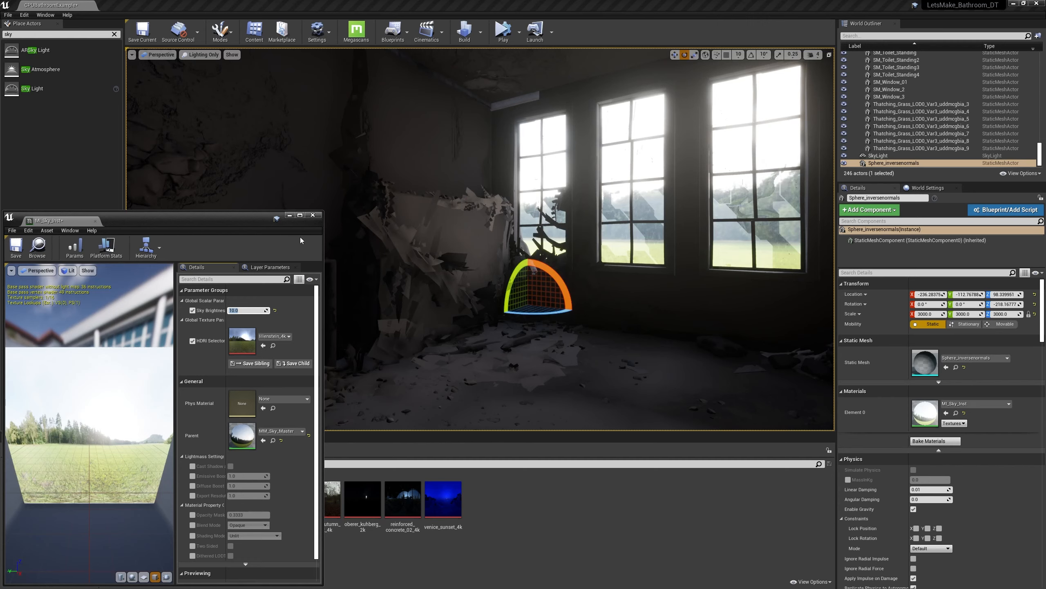
click(313, 216)
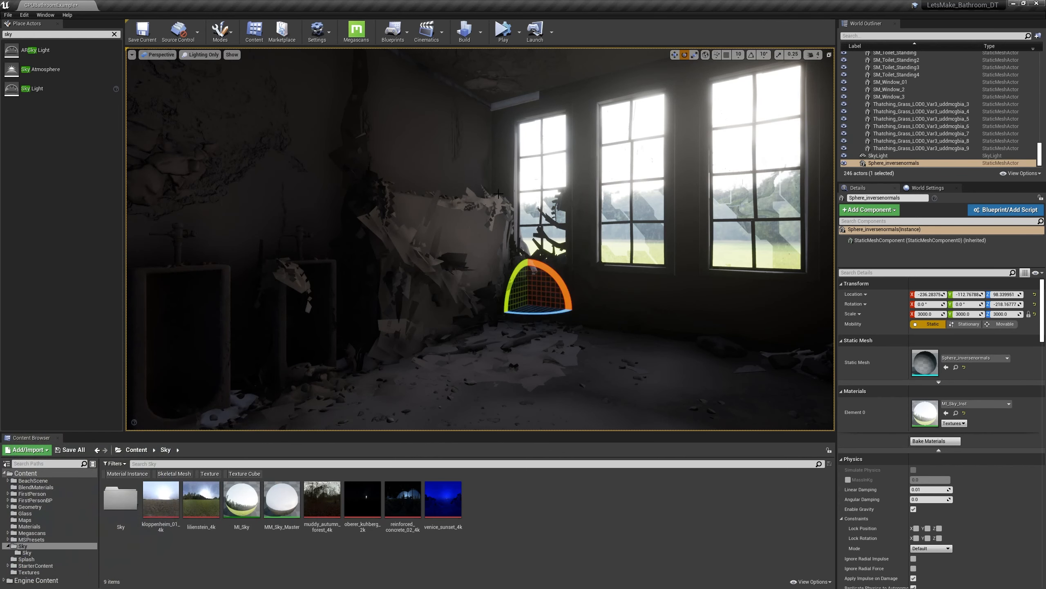
click(466, 35)
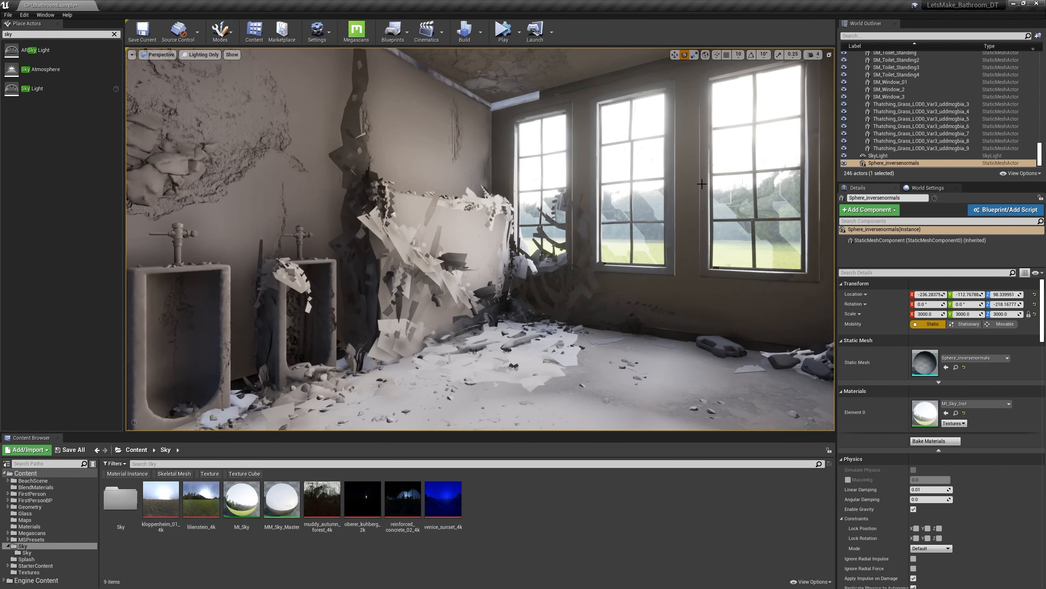
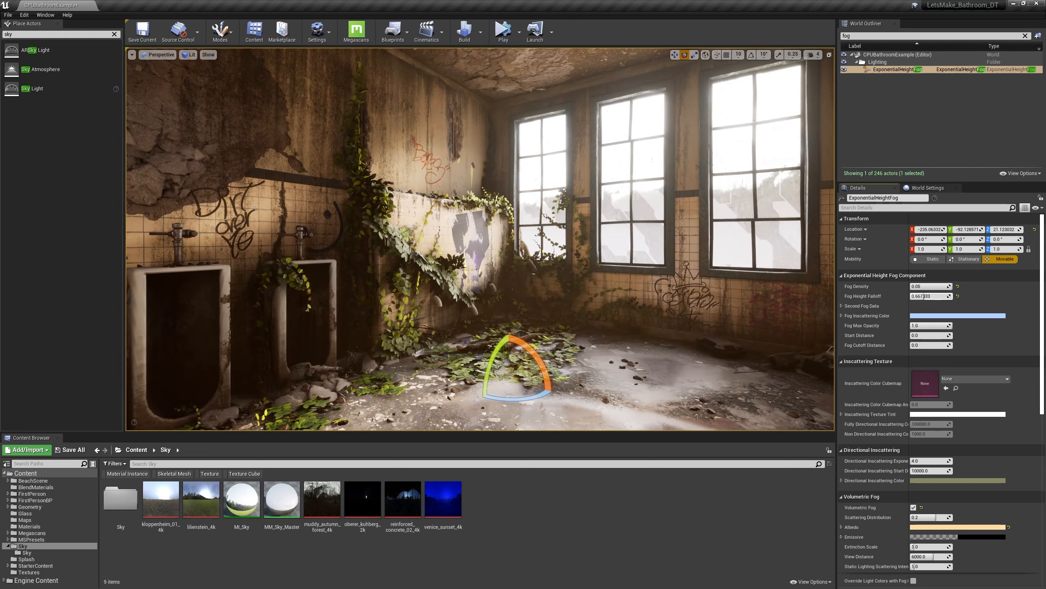
Step: Set the Exponential Height Fog's Fog Height Falloff to 0.5
click(927, 296)
text(0.5)
key(Return)
Step: Toggle the Exponential Height Fog's Volumetric Fog off and on to compare the haze in the bathroom
click(914, 507)
click(913, 507)
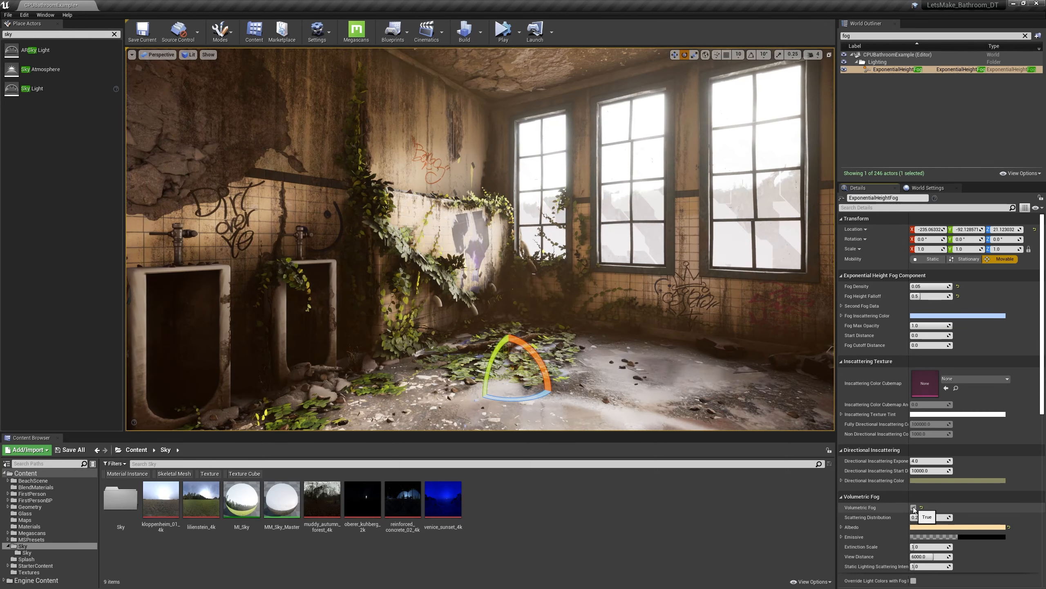
click(913, 507)
click(913, 508)
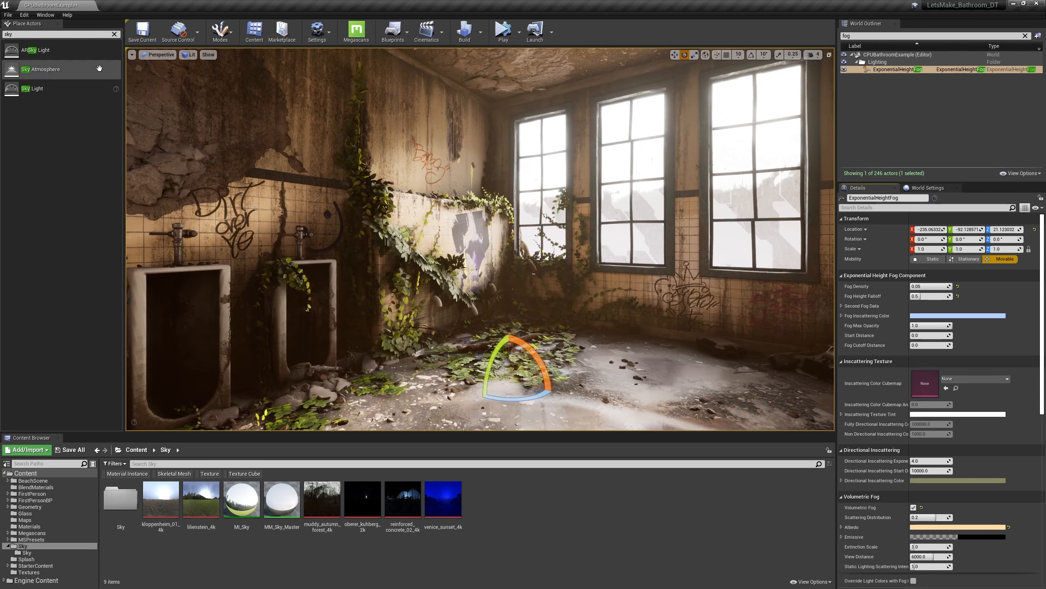
Step: Place a Directional Light inside the bathroom near the windows, raised above the floor, and show it in the Lighting Only view mode
click(114, 34)
text(dir)
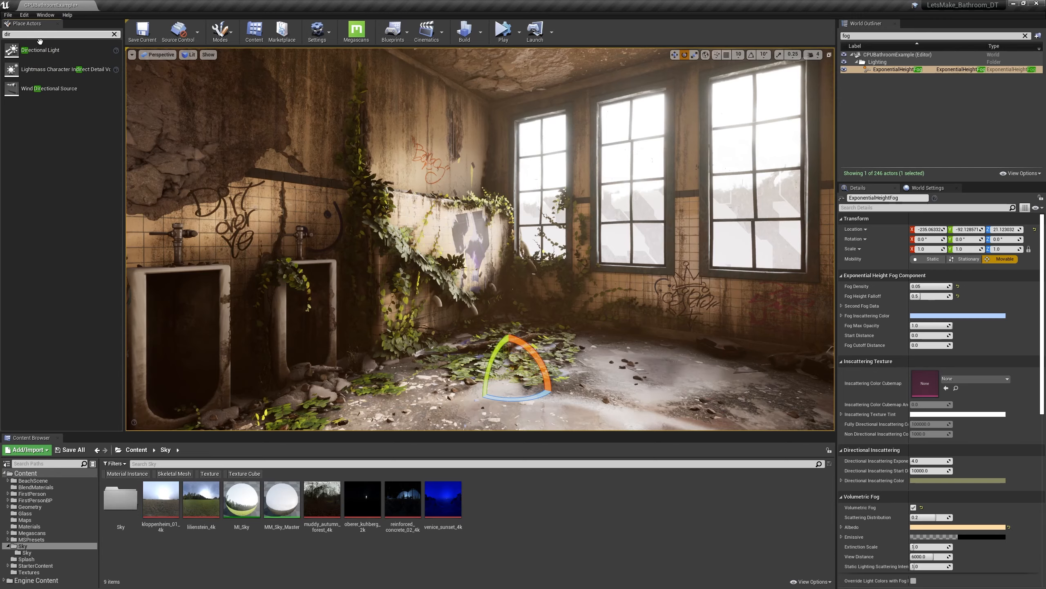
drag(40, 50, 581, 315)
key(w)
drag(581, 280, 581, 161)
key(g)
right_drag(582, 161, 593, 197)
click(190, 54)
click(206, 107)
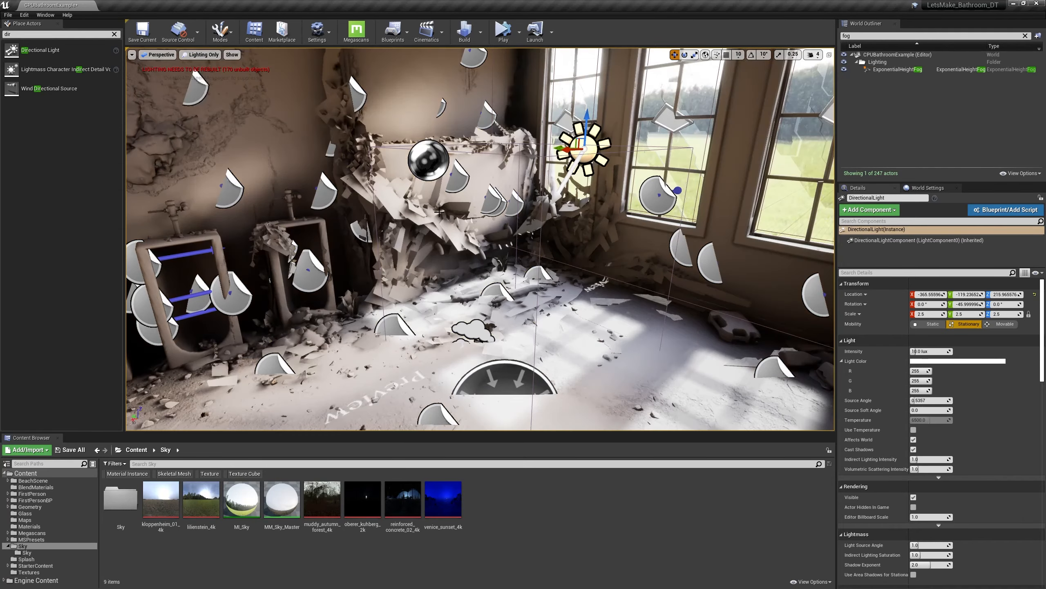
Step: Rotate the Directional Light to about X 18°, Y -21° and Z 16° so sunlight enters through the windows onto the urinal wall and floor
right_drag(439, 211, 486, 247)
key(e)
drag(500, 139, 465, 204)
drag(568, 177, 546, 274)
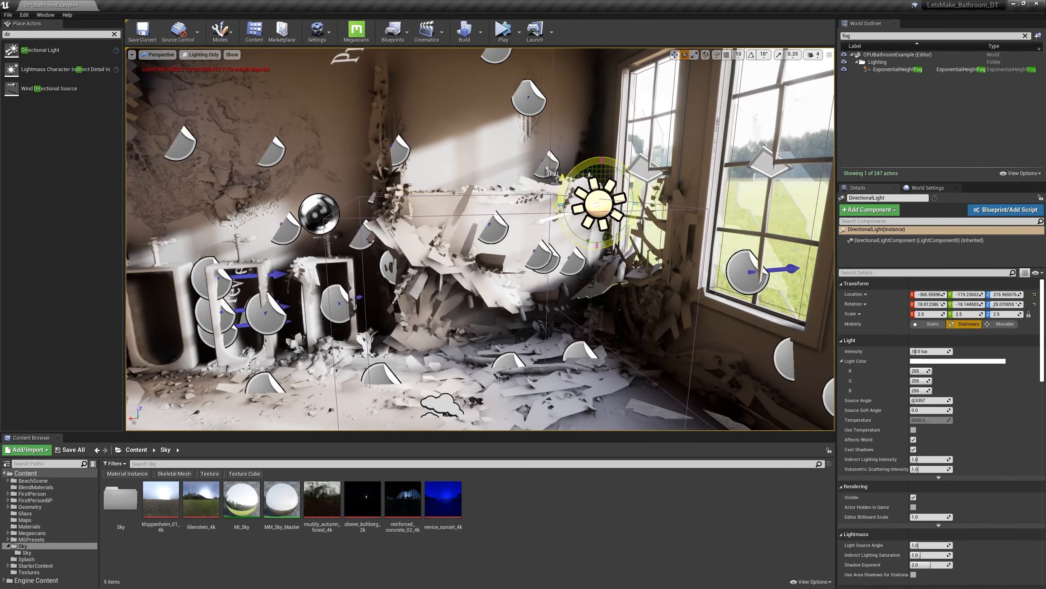
mouse_move(575, 204)
mouse_down()
mouse_move(610, 207)
mouse_move(581, 205)
mouse_up()
drag(565, 186, 566, 166)
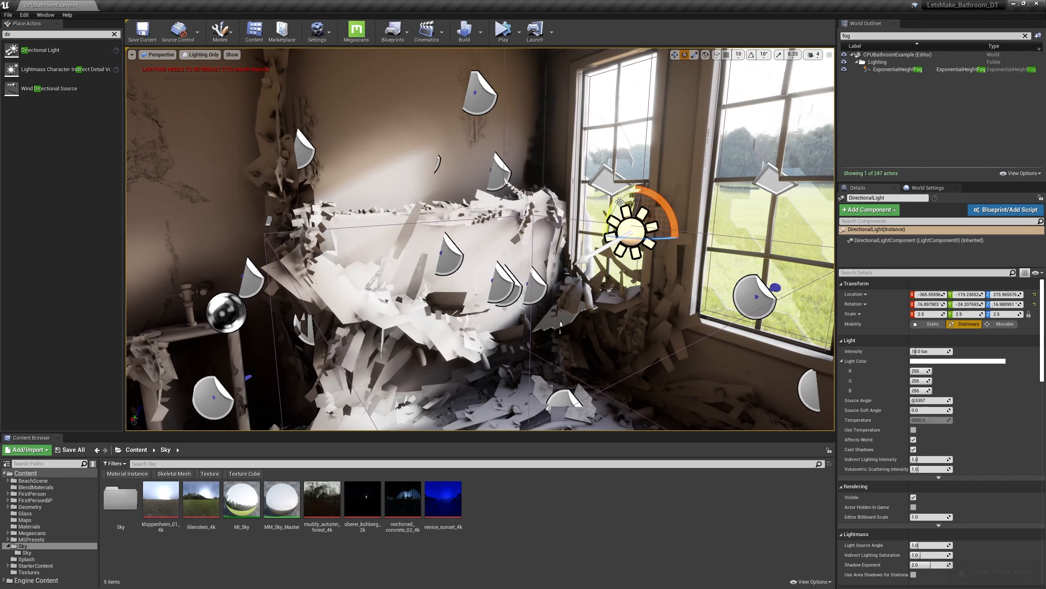
drag(659, 231, 641, 257)
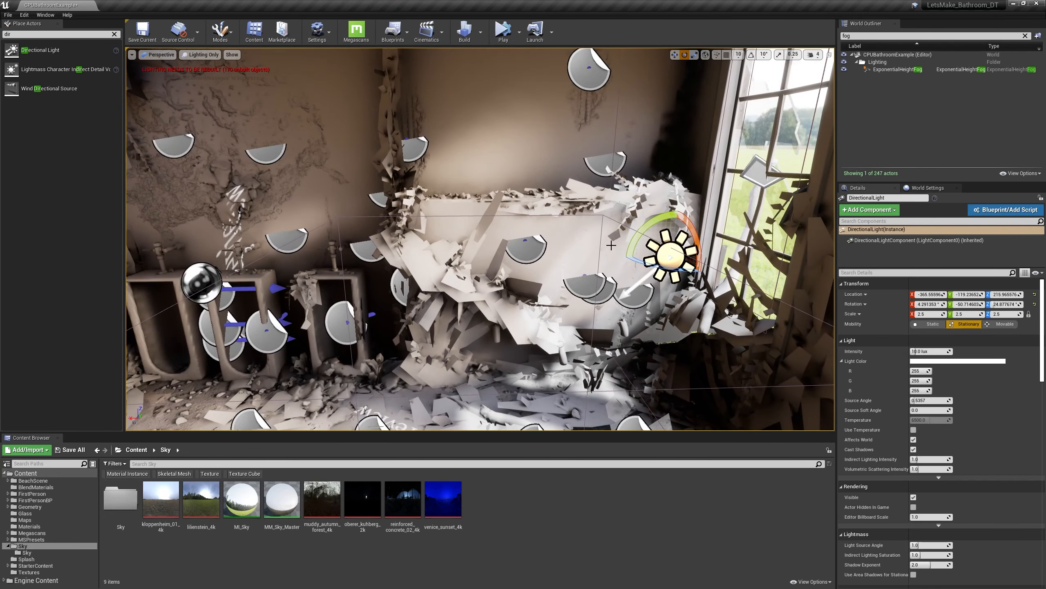
drag(612, 245, 620, 233)
drag(620, 232, 618, 230)
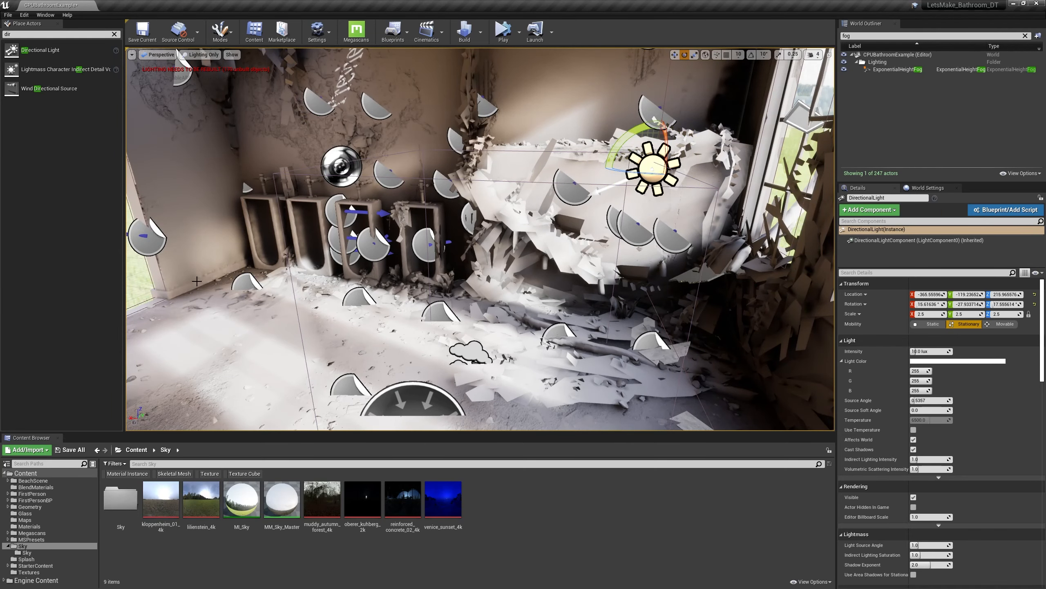
drag(620, 143, 624, 137)
drag(627, 172, 641, 173)
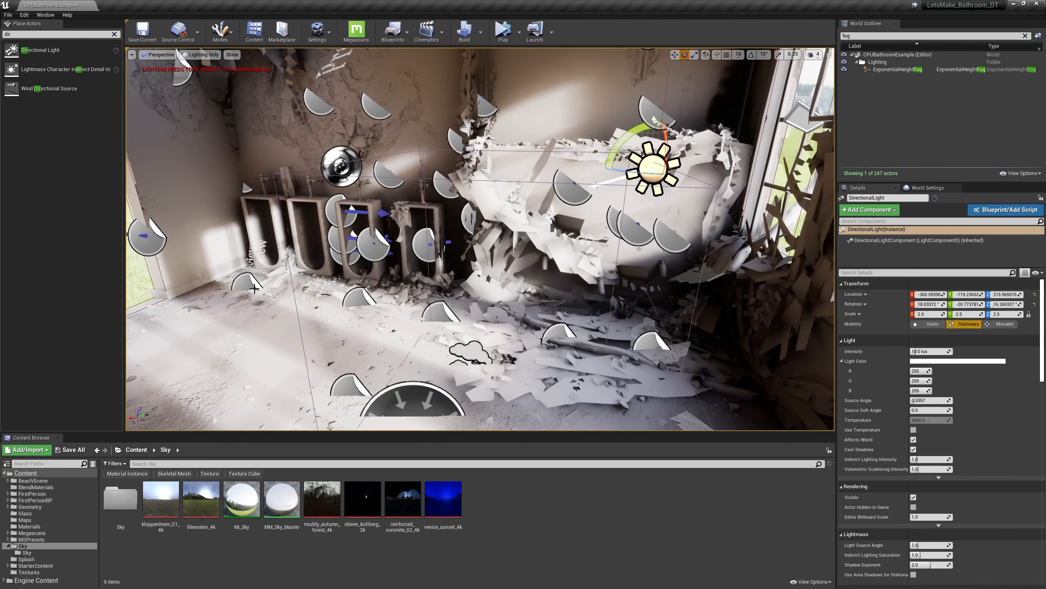
right_drag(254, 288, 293, 256)
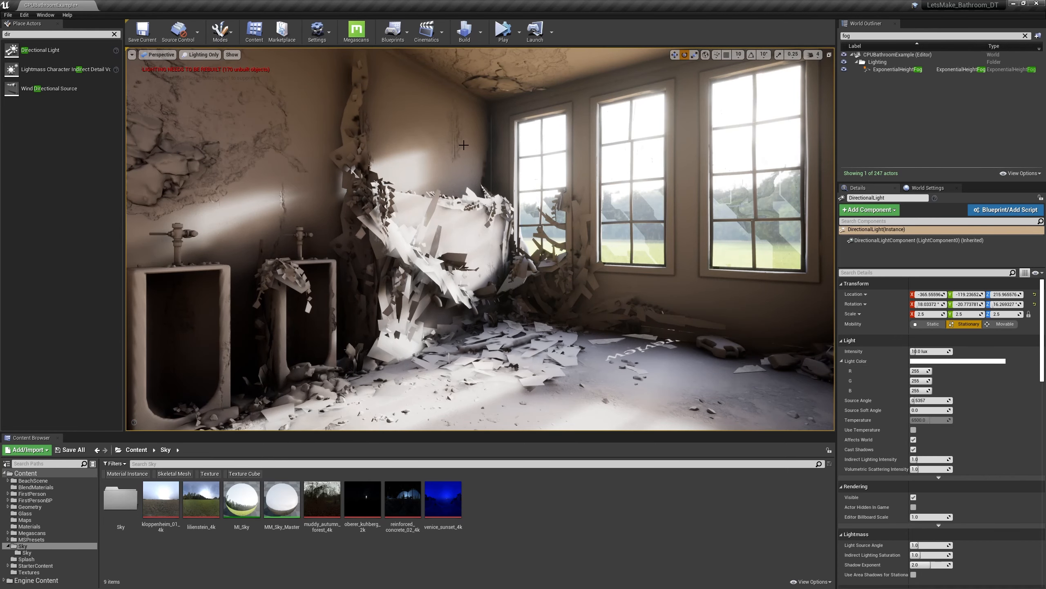
Step: Compare ScreenShot00090.png and ScreenShot00091.png in Photos to judge the sunlight and shadow detail, and return to the Unreal Editor
key(alt+Tab)
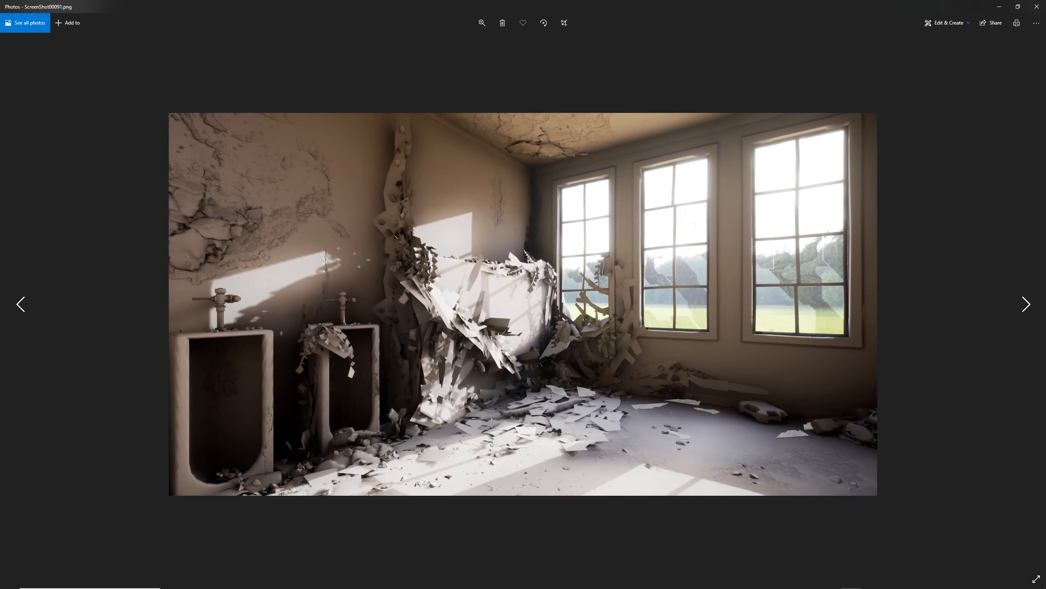
key(Left)
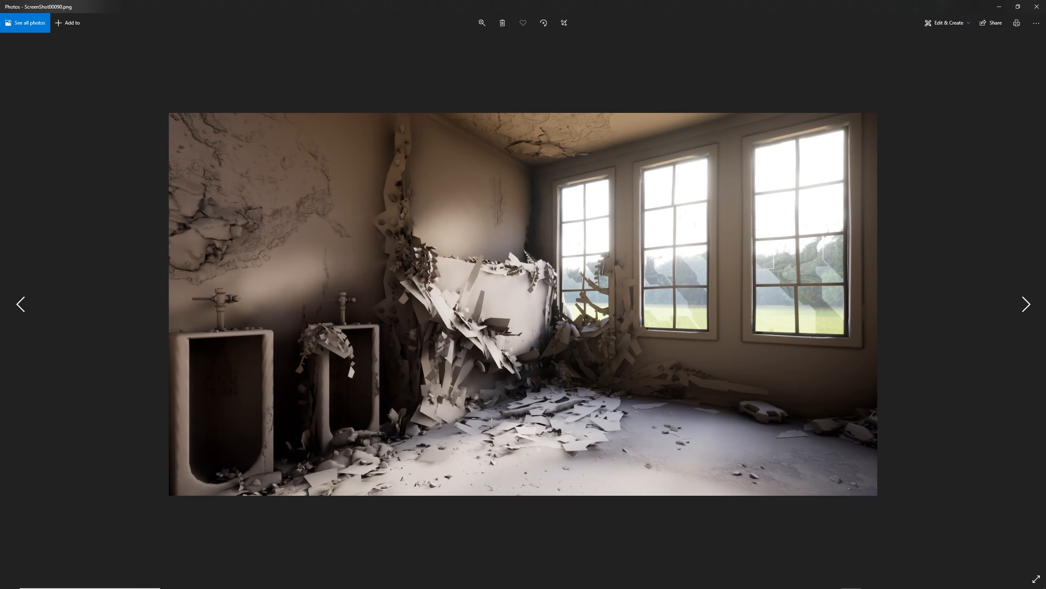
key(Right)
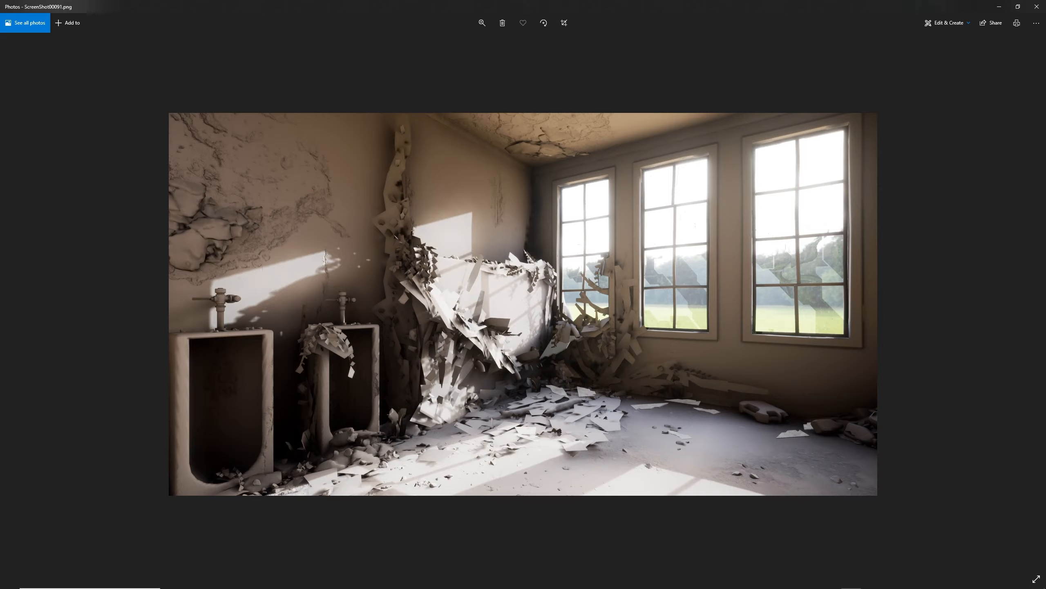
click(1037, 6)
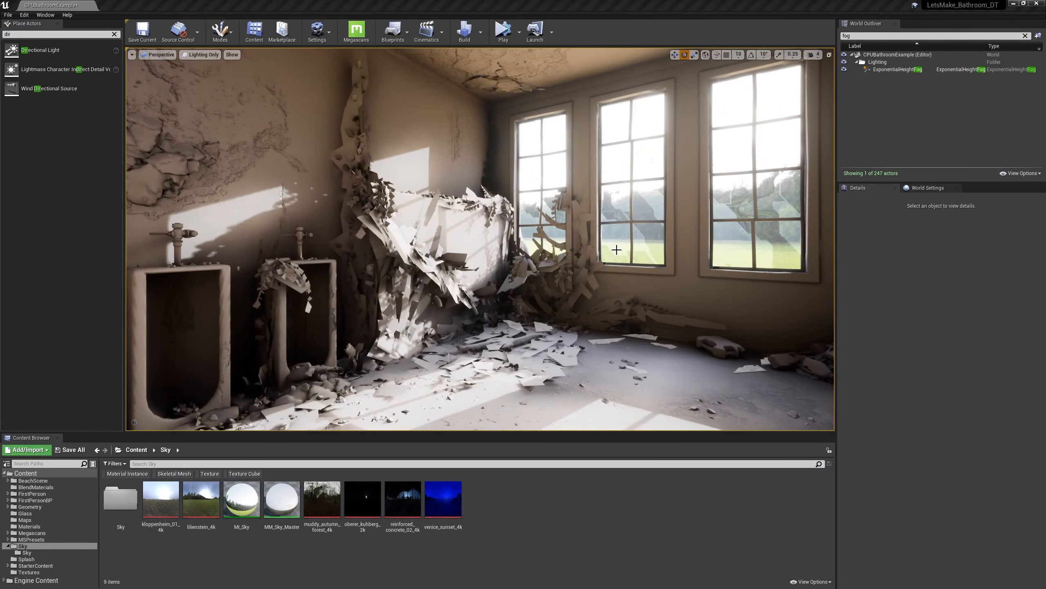
Step: Select the Directional Light near the windows and raise its Lightmass Light Source Angle to 5
click(594, 288)
key(g)
click(582, 197)
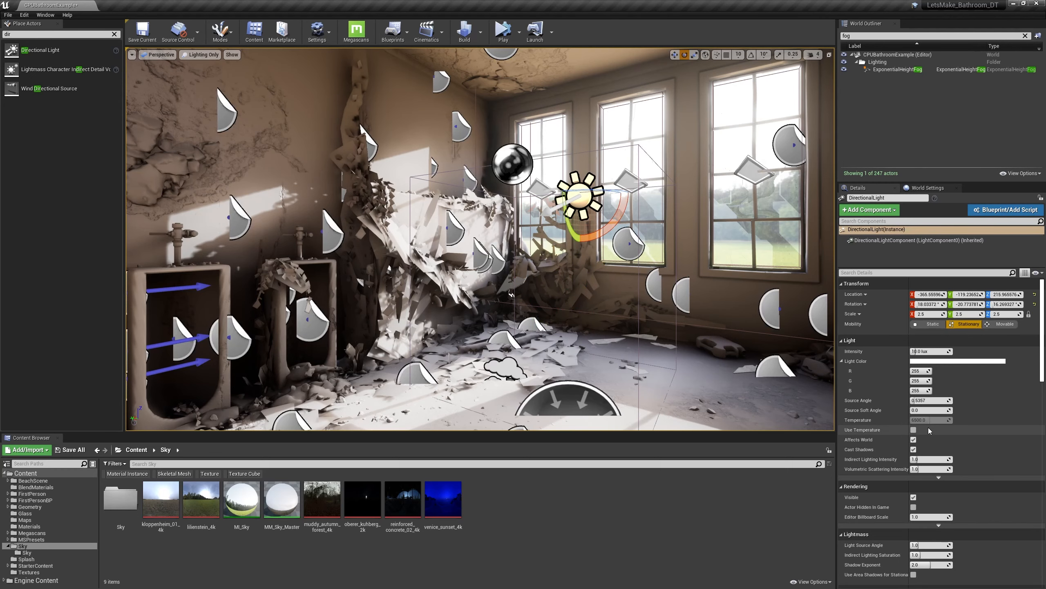
scroll(929, 430, down, 2)
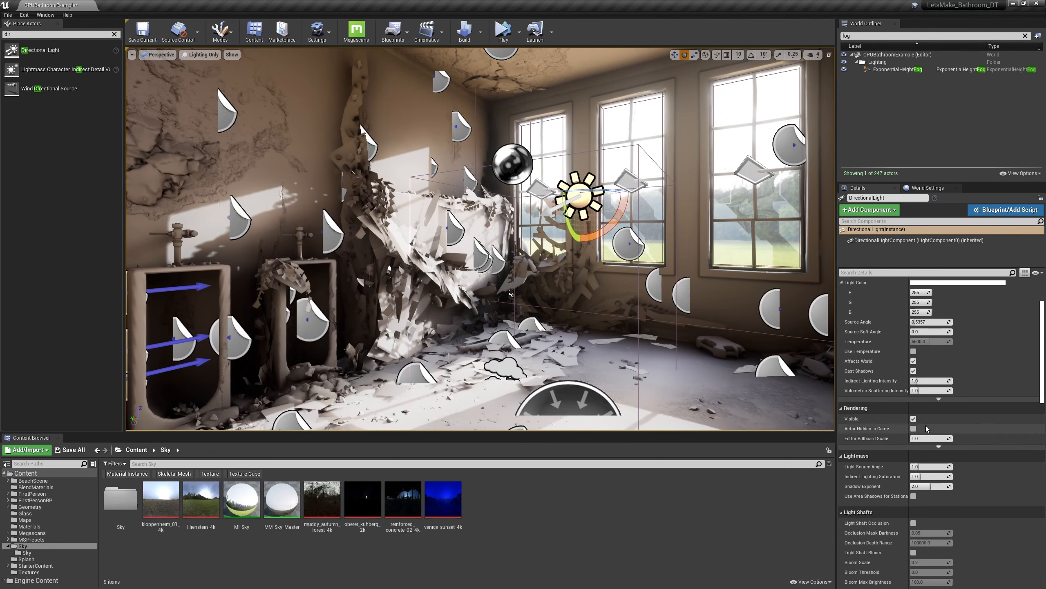
scroll(926, 428, down, 1)
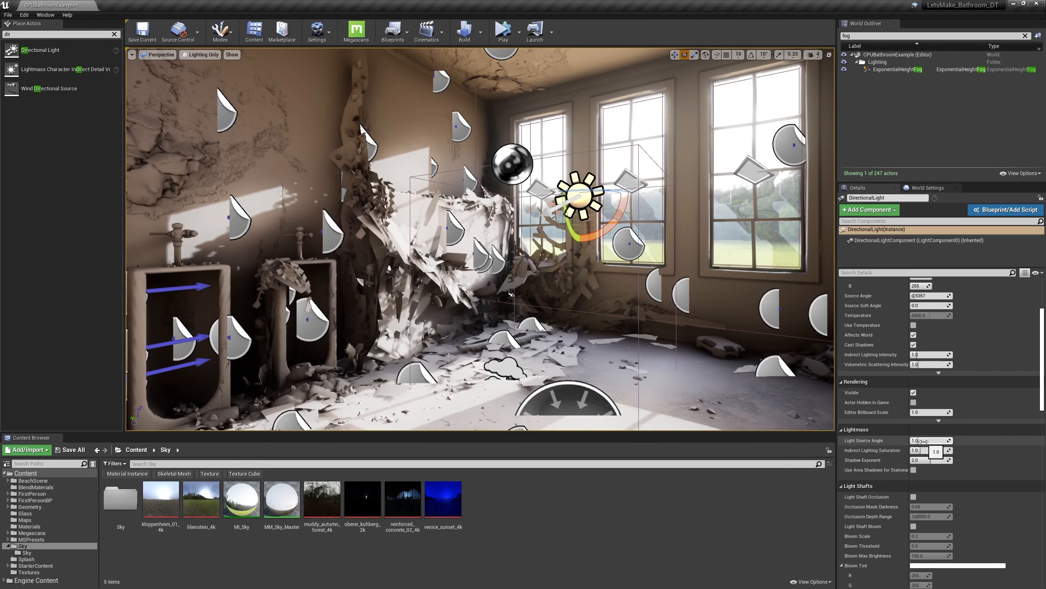
drag(925, 440, 940, 440)
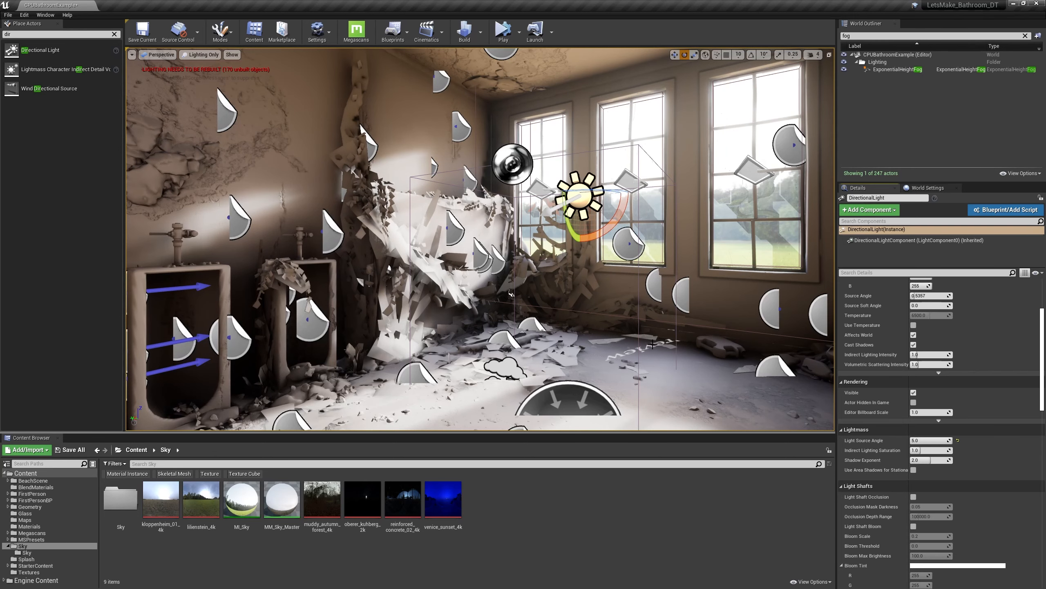
Step: Set the Directional Light's Light Source Angle to 2.5 and rebuild the lighting
drag(930, 441, 918, 441)
click(942, 440)
text(2)
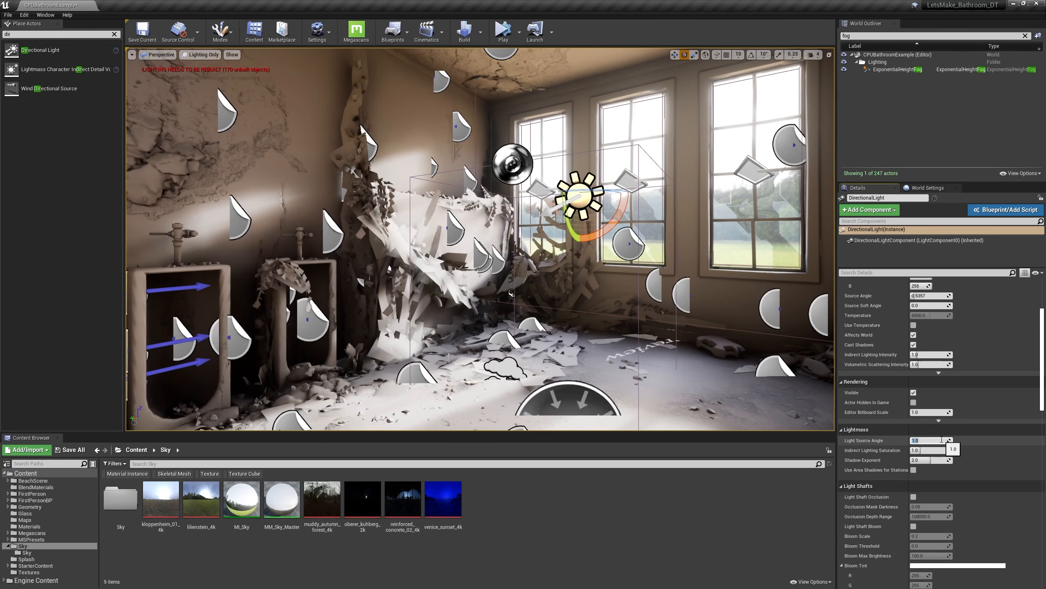
text(.5)
key(Return)
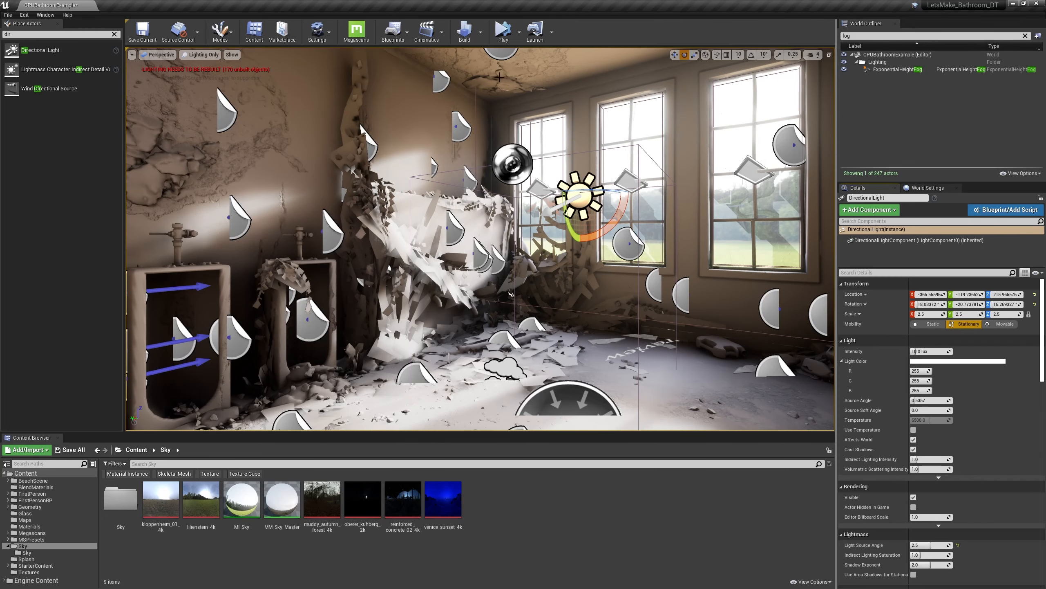
click(464, 32)
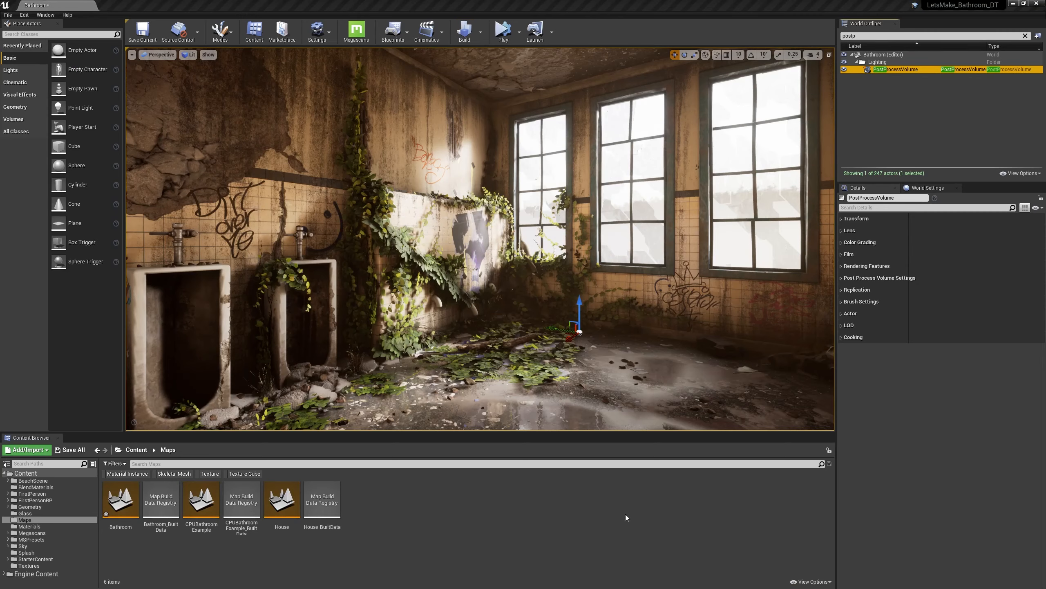
Step: Try a Bloom Intensity of about 2.66 on the PostProcessVolume and reset it to its default
click(841, 219)
click(841, 260)
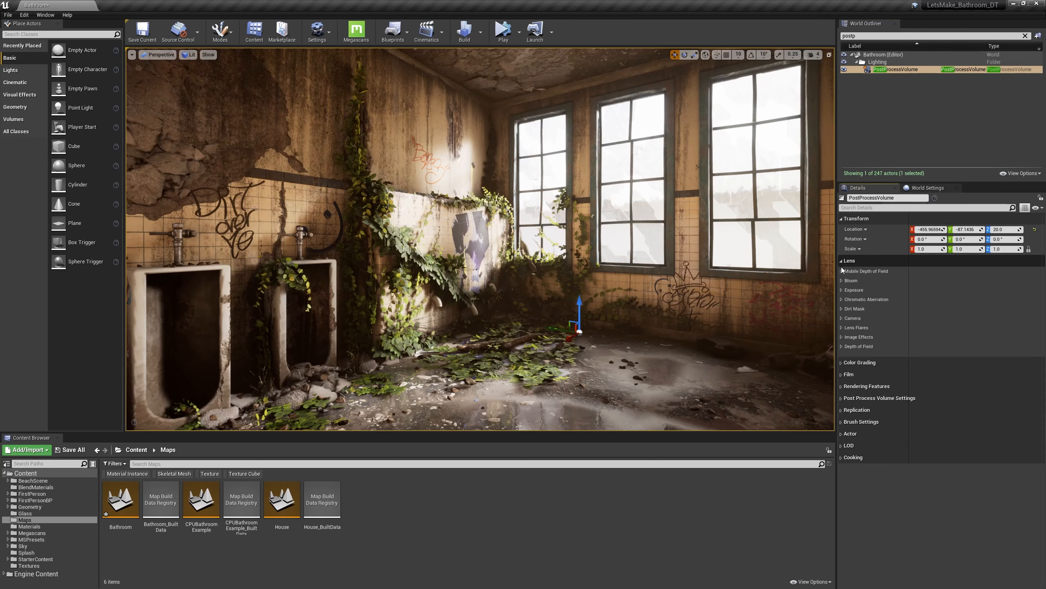
click(841, 281)
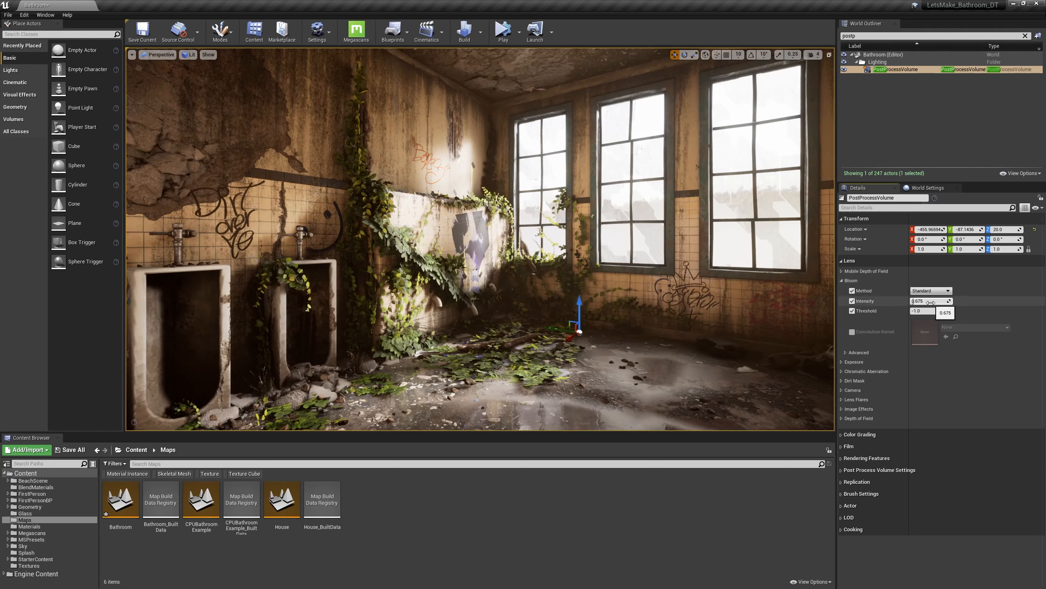
mouse_move(930, 303)
mouse_down()
mouse_move(952, 302)
mouse_move(931, 311)
mouse_up()
click(957, 311)
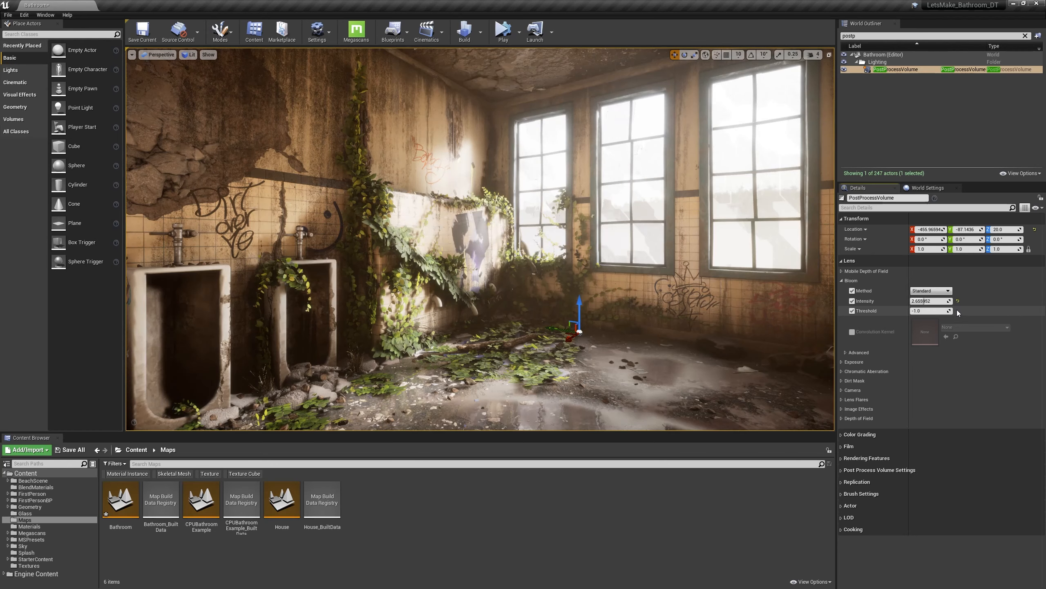
click(958, 301)
Step: Switch the Bloom Method to Convolution and reset the advanced Convolution Boost Min to its default
click(931, 290)
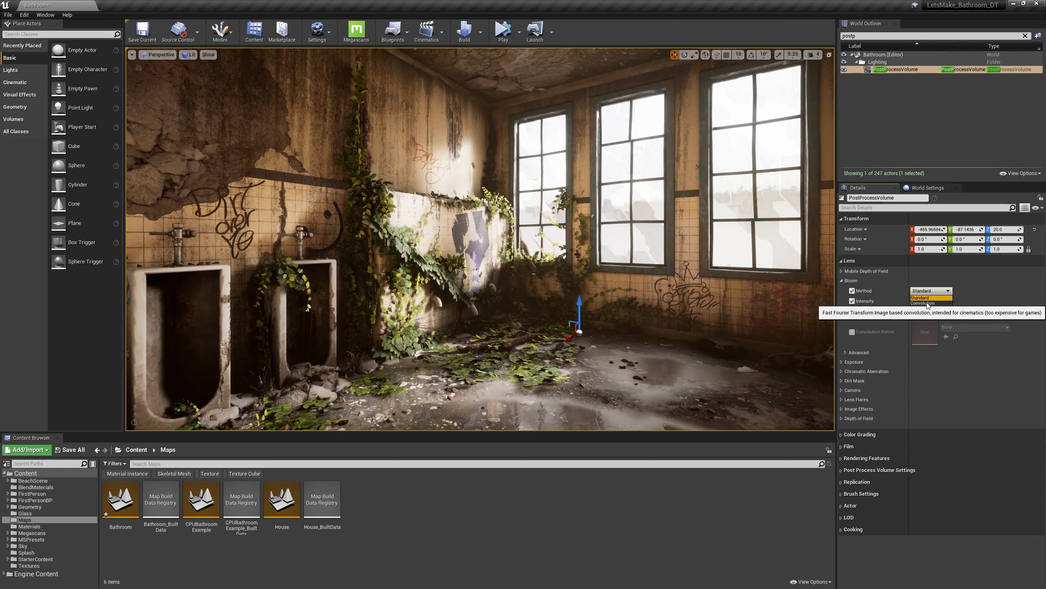
click(923, 302)
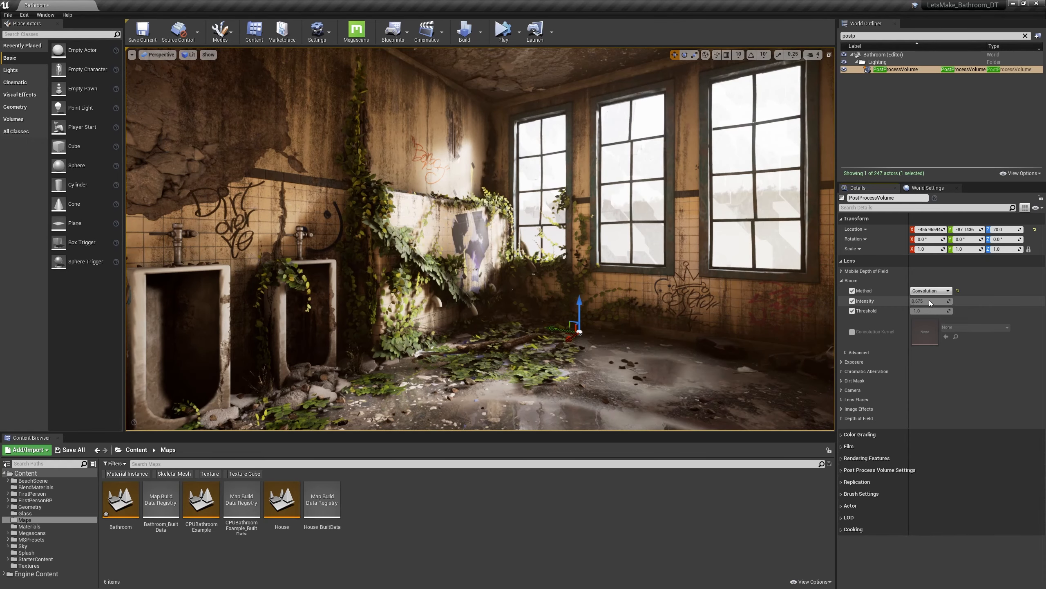
click(845, 352)
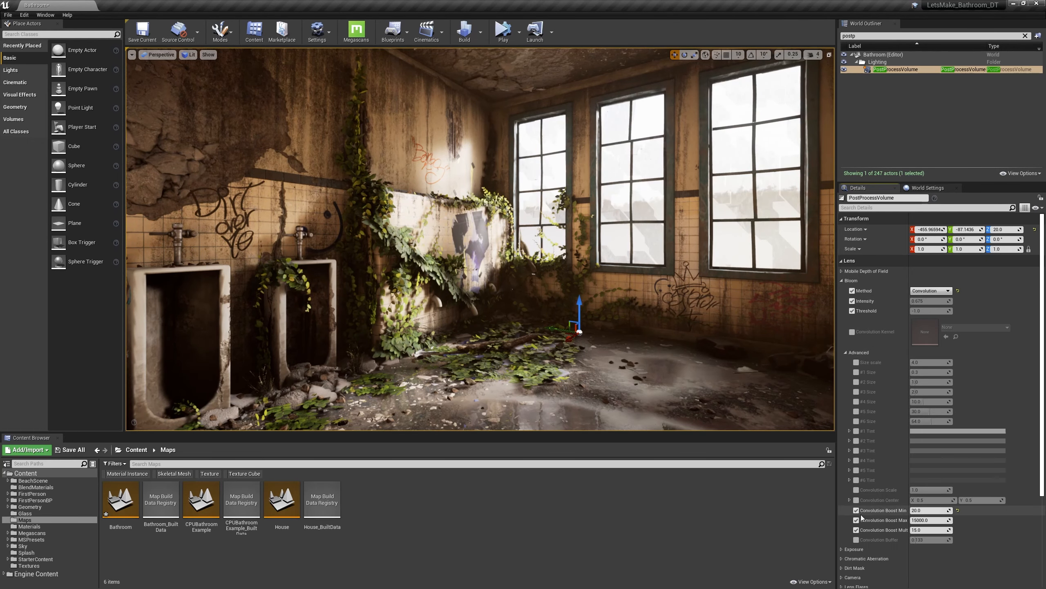
click(958, 510)
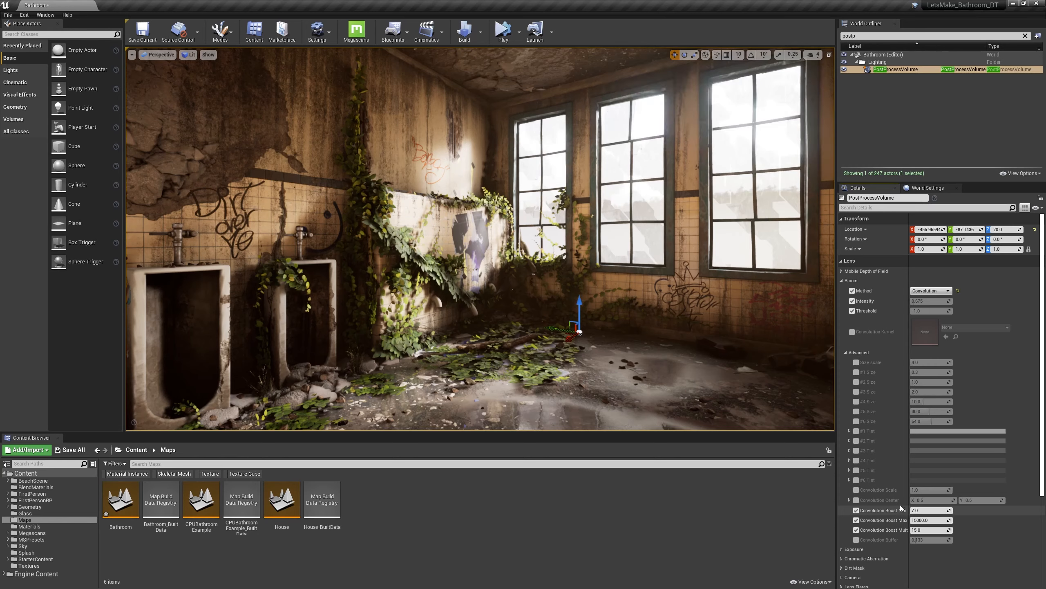
Step: Try a Convolution Boost Mult of about 114.5, restore its default, and set the Convolution Boost Min to 5
drag(909, 501, 988, 529)
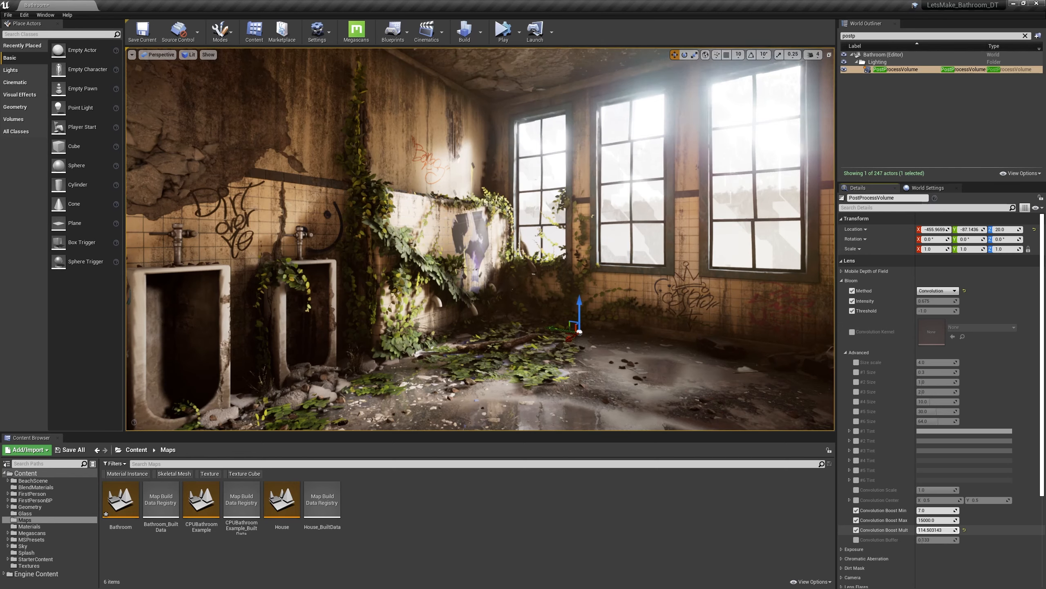
click(964, 530)
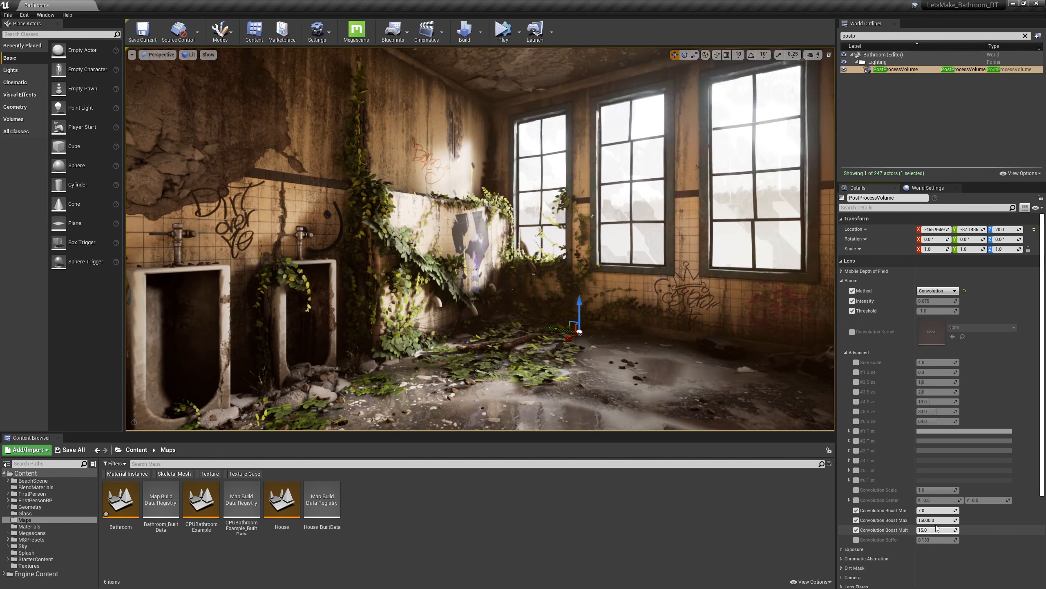
mouse_move(928, 521)
mouse_down()
mouse_move(947, 520)
mouse_move(929, 510)
mouse_up()
click(964, 521)
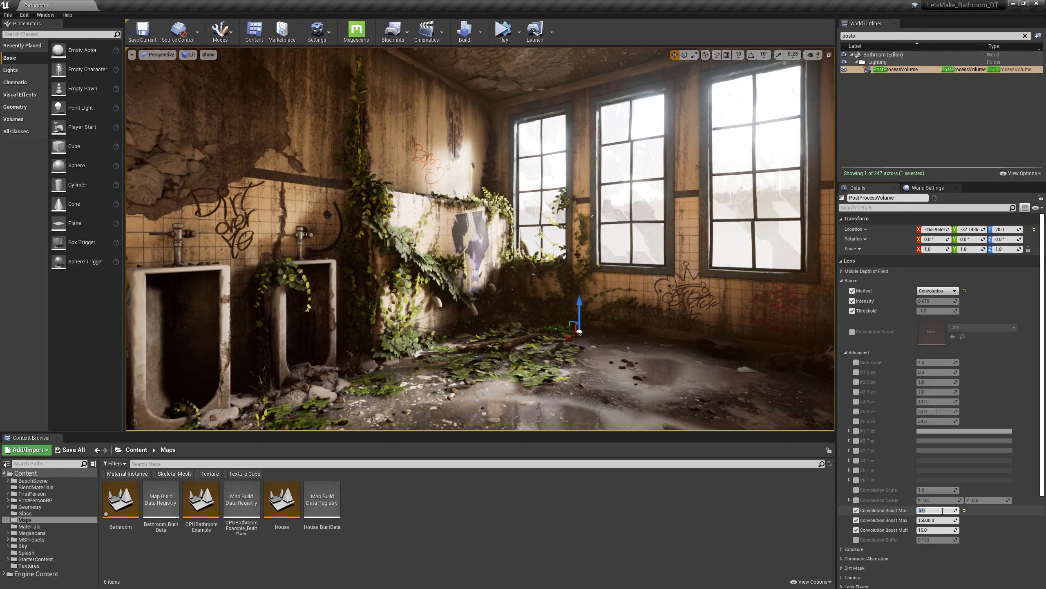
Step: Test the PostProcessVolume's Exposure Compensation, reset it, and collapse the Exposure and Bloom settings
scroll(866, 474, down, 4)
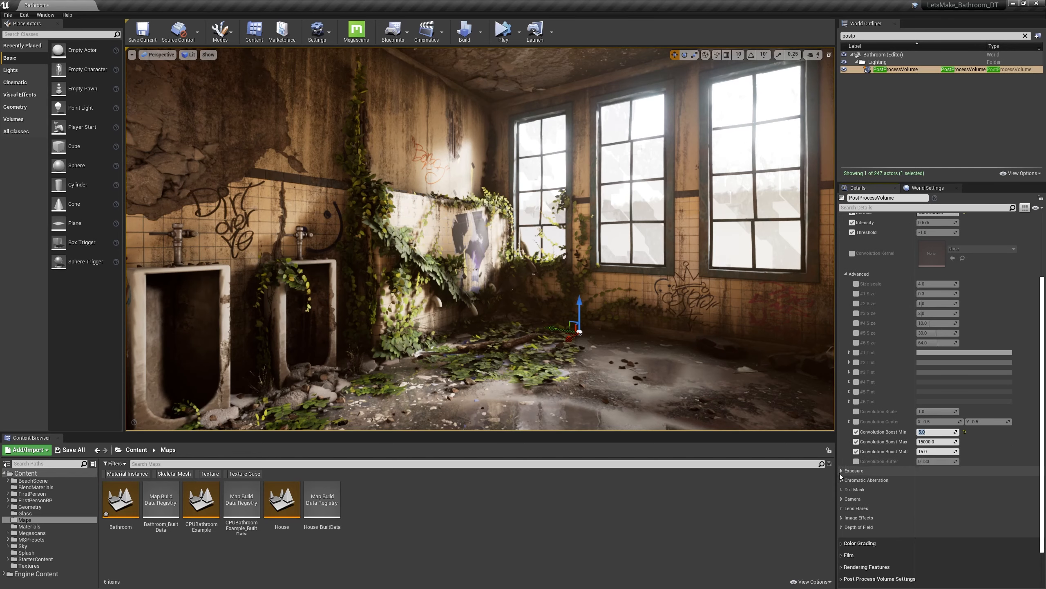
click(842, 471)
scroll(853, 466, down, 5)
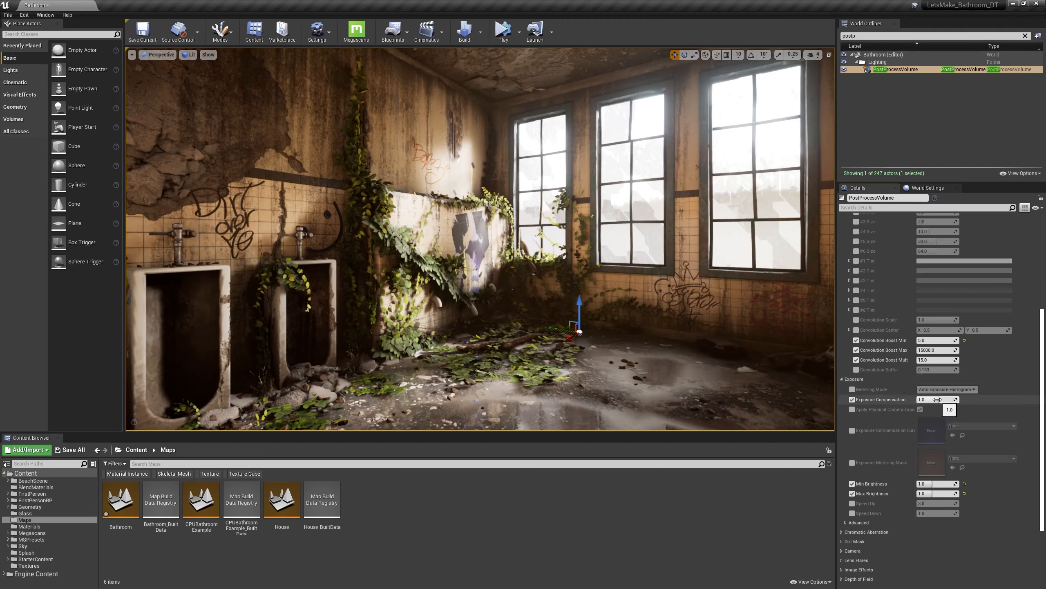
mouse_move(938, 399)
mouse_down()
mouse_move(927, 400)
mouse_move(947, 399)
mouse_move(919, 400)
mouse_move(947, 399)
mouse_move(938, 399)
mouse_up()
click(963, 401)
click(841, 379)
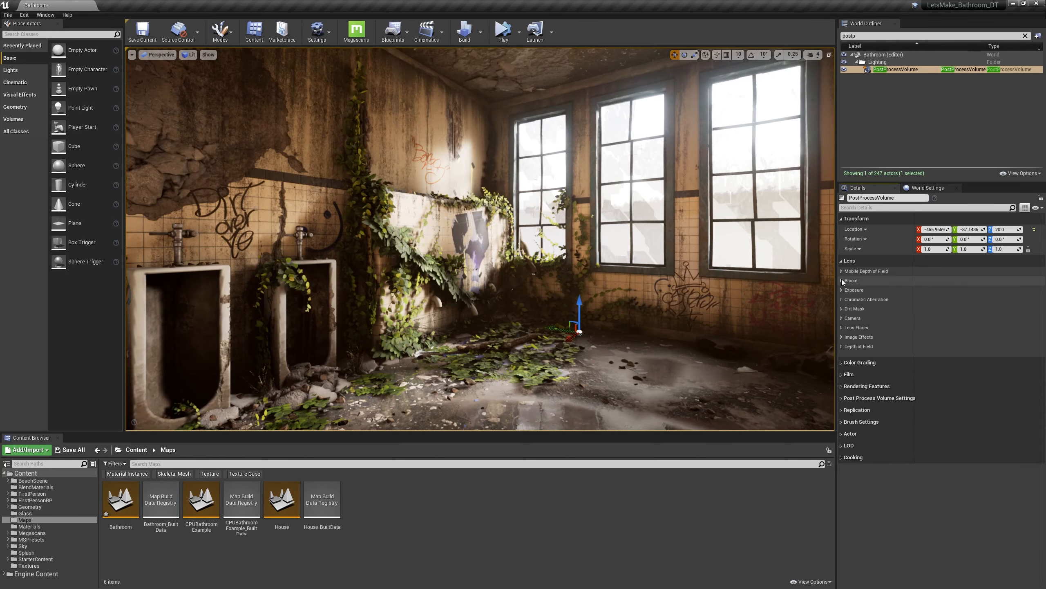
click(842, 279)
Step: Enable the Chromatic Aberration Start Offset at 1 and raise the Chromatic Aberration Intensity to 5
click(843, 300)
mouse_move(934, 309)
mouse_down()
mouse_move(956, 309)
mouse_move(936, 308)
mouse_up()
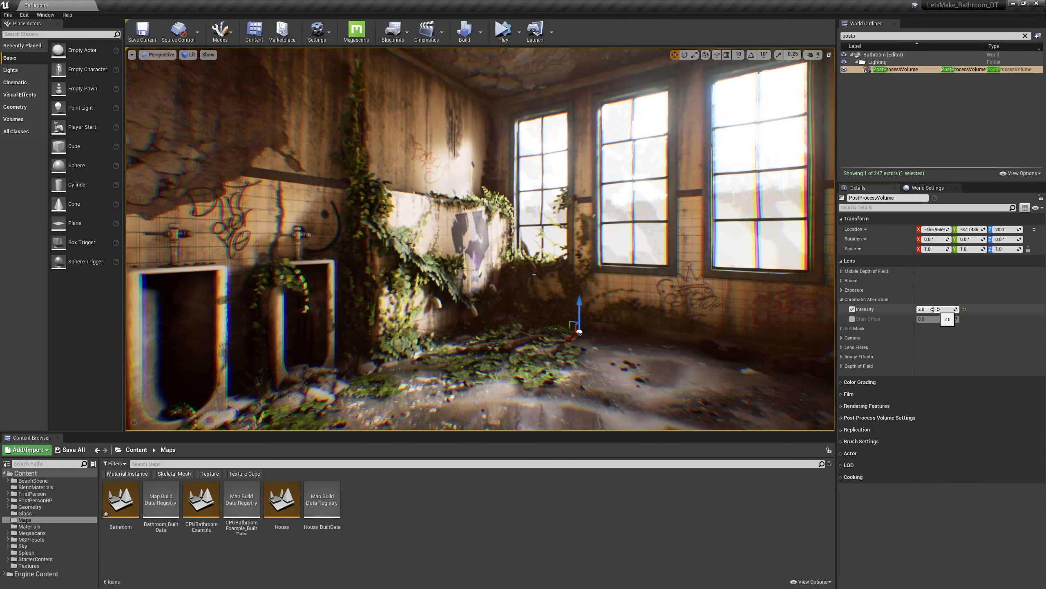
click(852, 320)
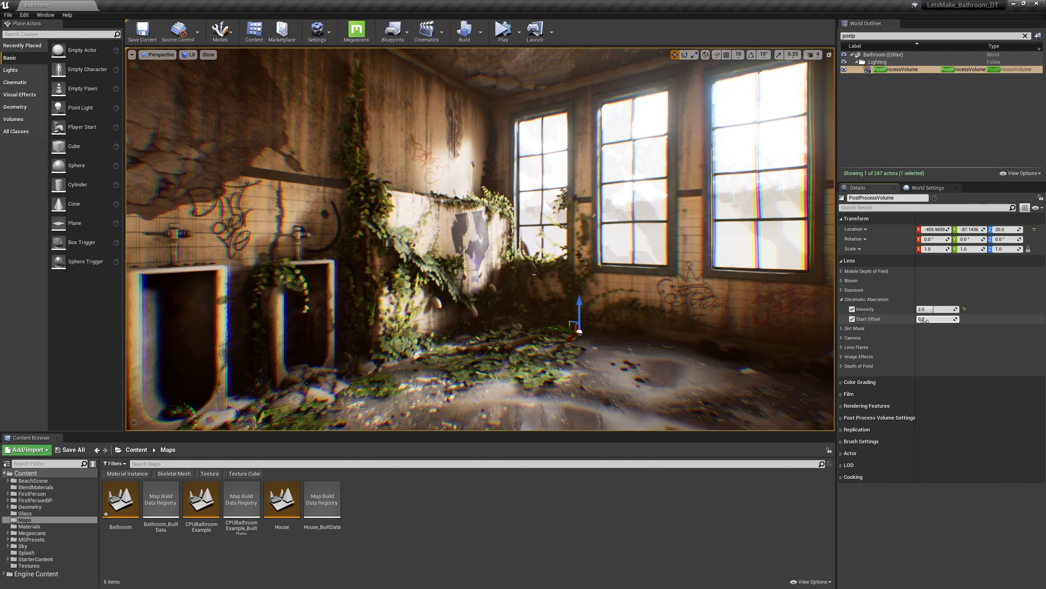
drag(926, 319, 959, 309)
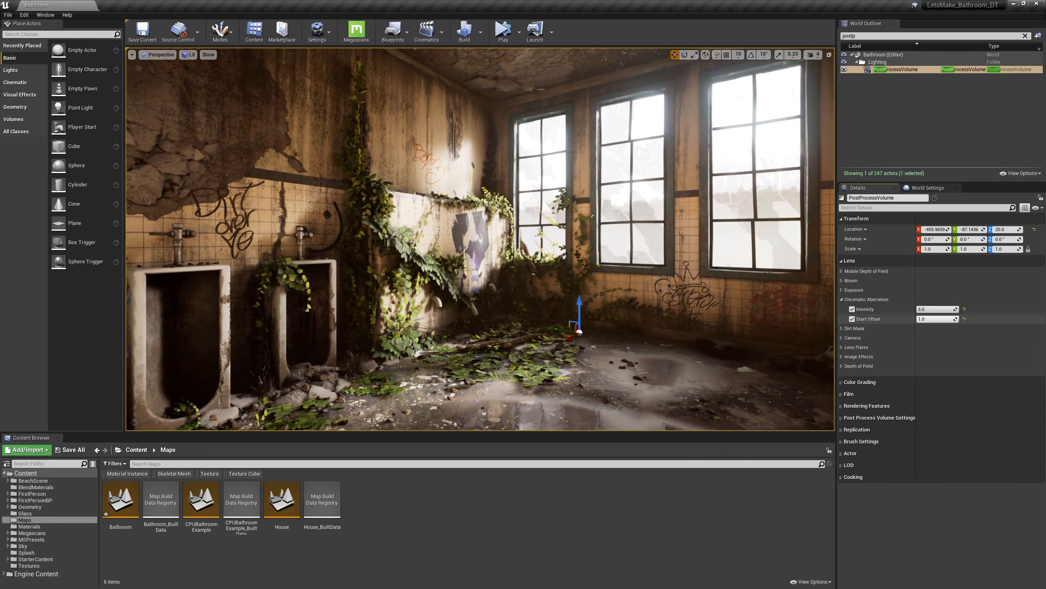
Step: Try a Chromatic Aberration Start Offset of 0.2, reset it, and set the Intensity to 0.5
click(935, 319)
text(0.2)
drag(925, 319, 955, 309)
click(965, 319)
click(965, 309)
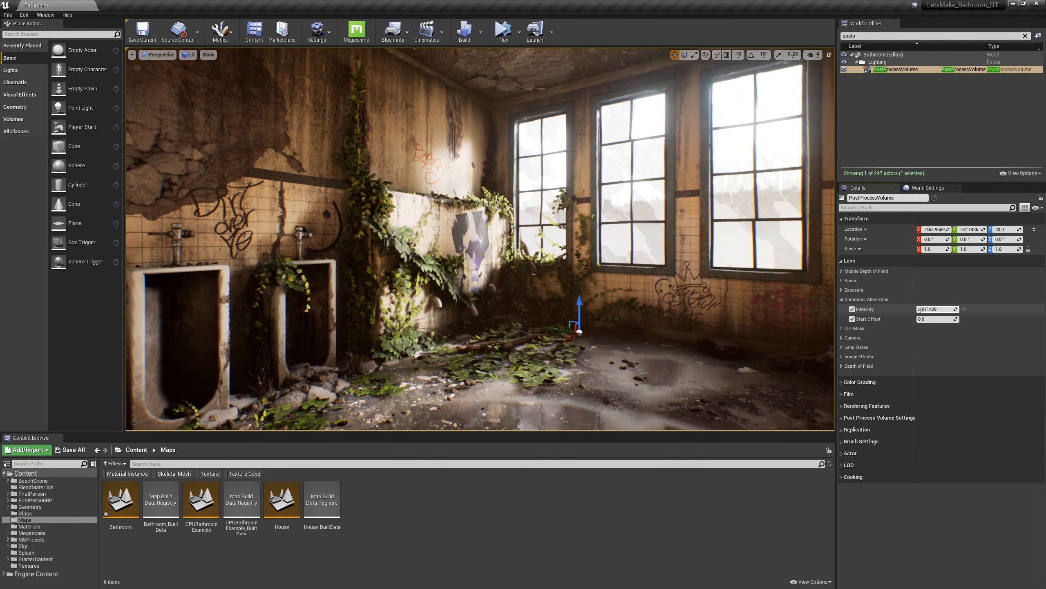
click(940, 310)
text(0.5)
key(Return)
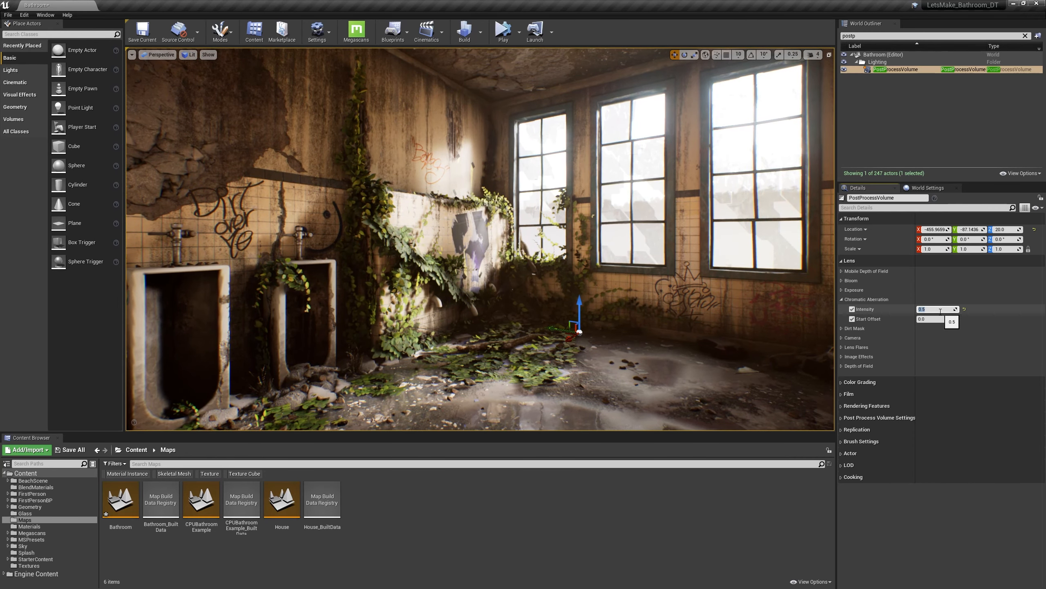
Step: Toggle the Chromatic Aberration Intensity override off and on to compare the fringing around the windows and urinals
click(853, 309)
click(853, 308)
click(852, 308)
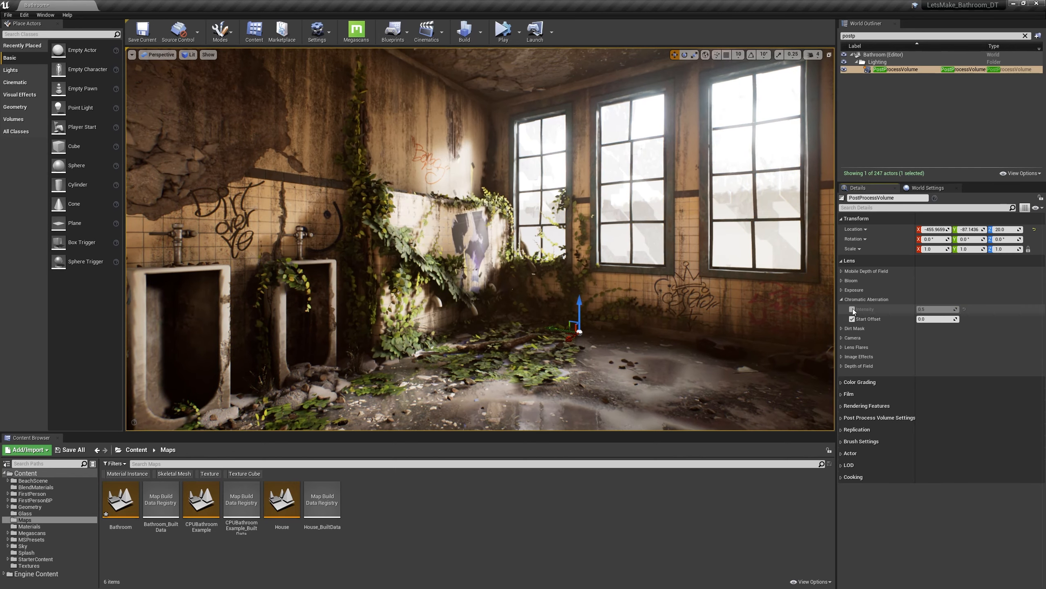
click(852, 309)
click(852, 308)
click(852, 308)
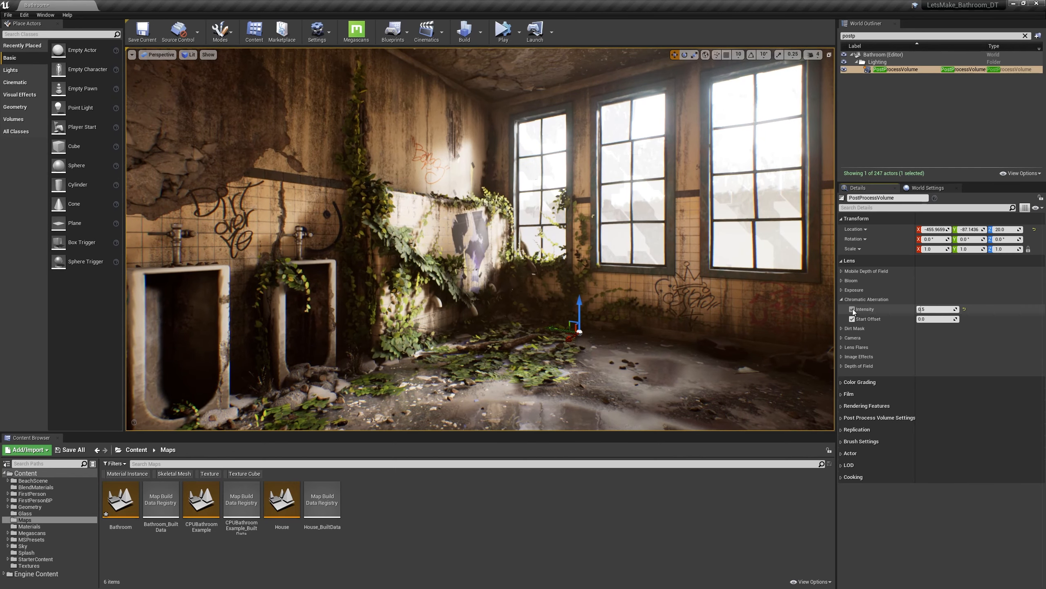
Step: Assign T_ScreenDirt02_w as the Dirt Mask Texture and open the texture briefly to inspect its pattern
click(842, 328)
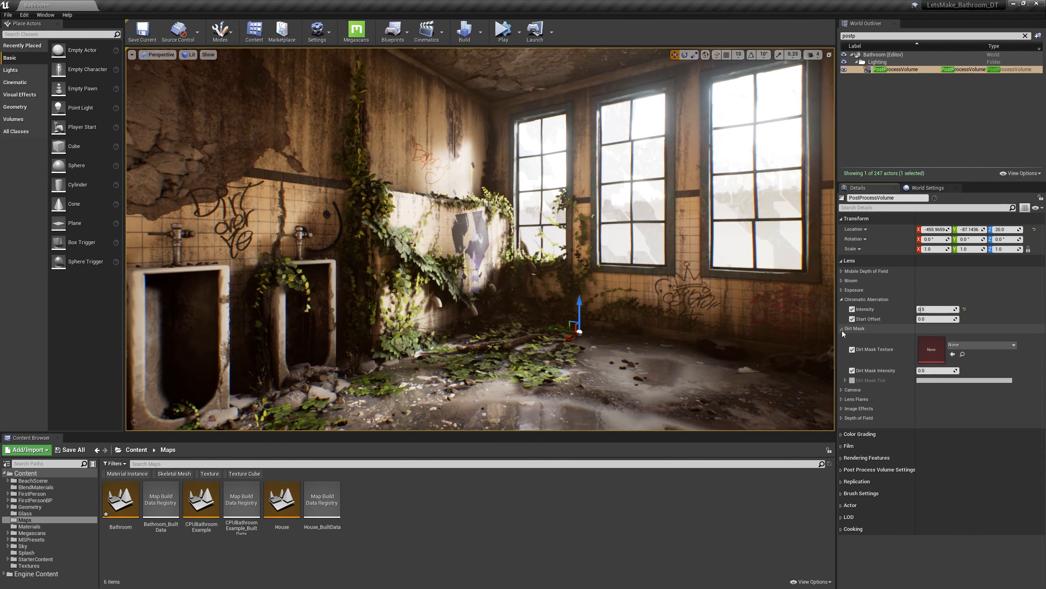
click(972, 345)
text(dirt)
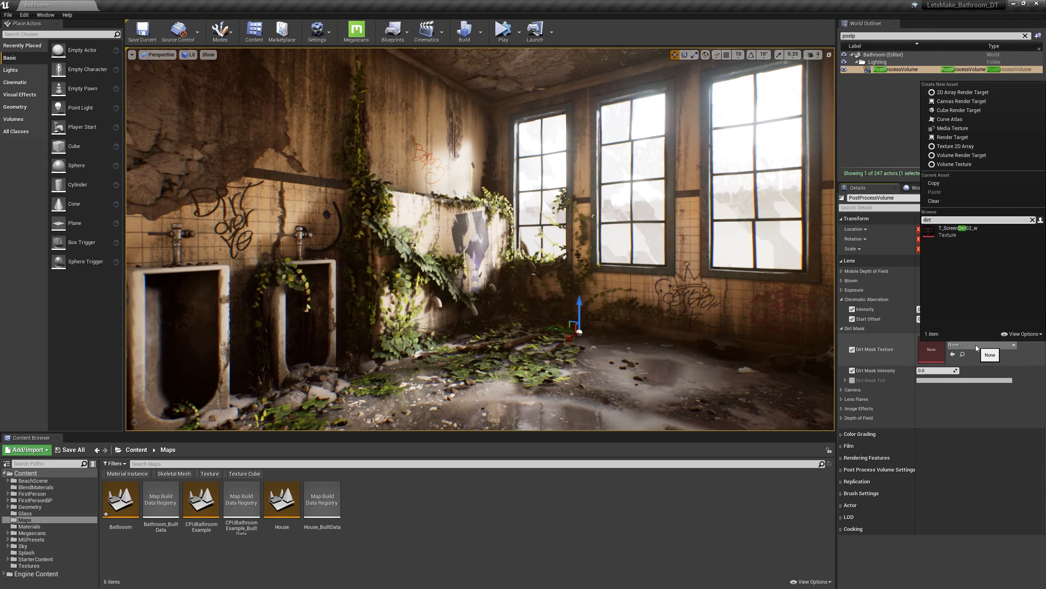
key(Return)
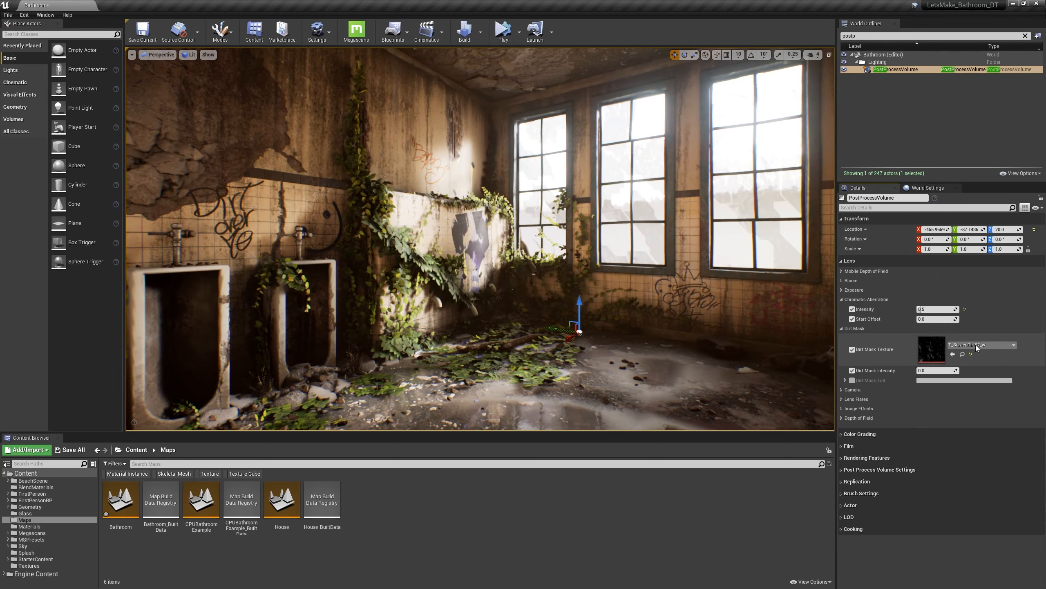
double_click(930, 348)
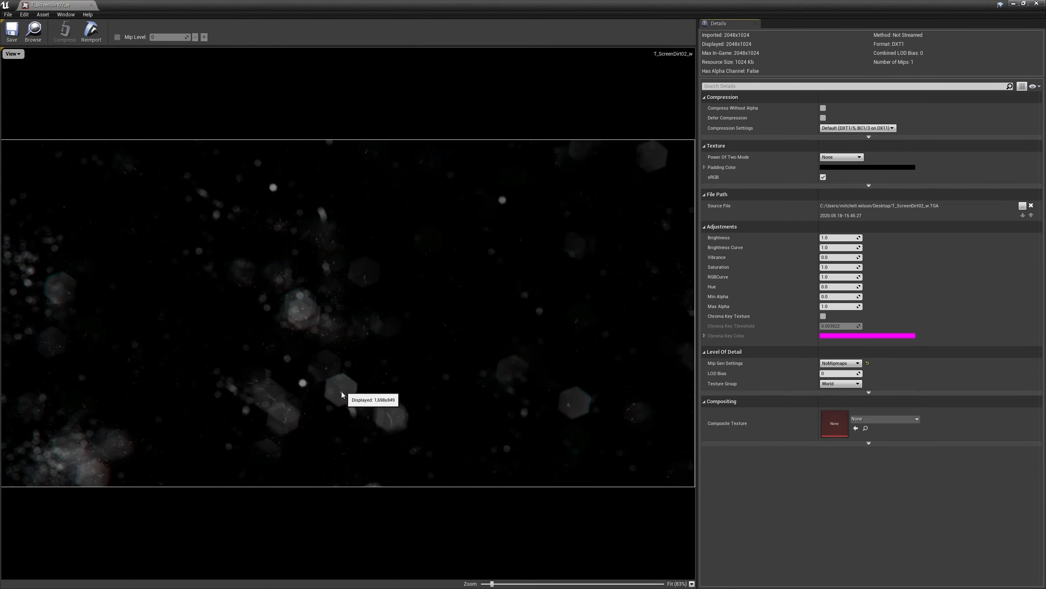
click(90, 4)
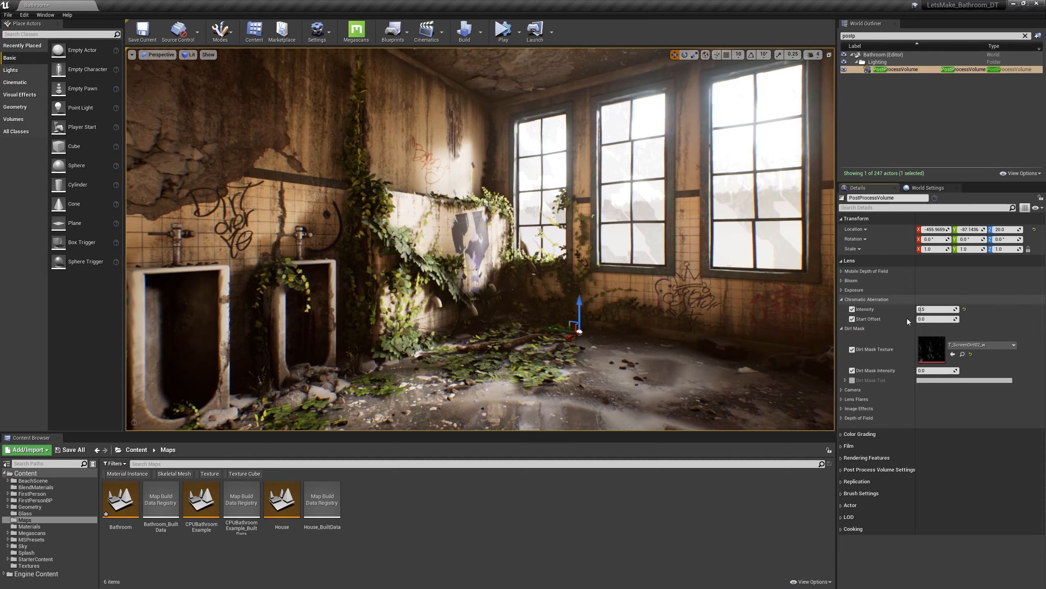
Step: Set the PostProcessVolume's Dirt Mask Intensity to 100
click(938, 370)
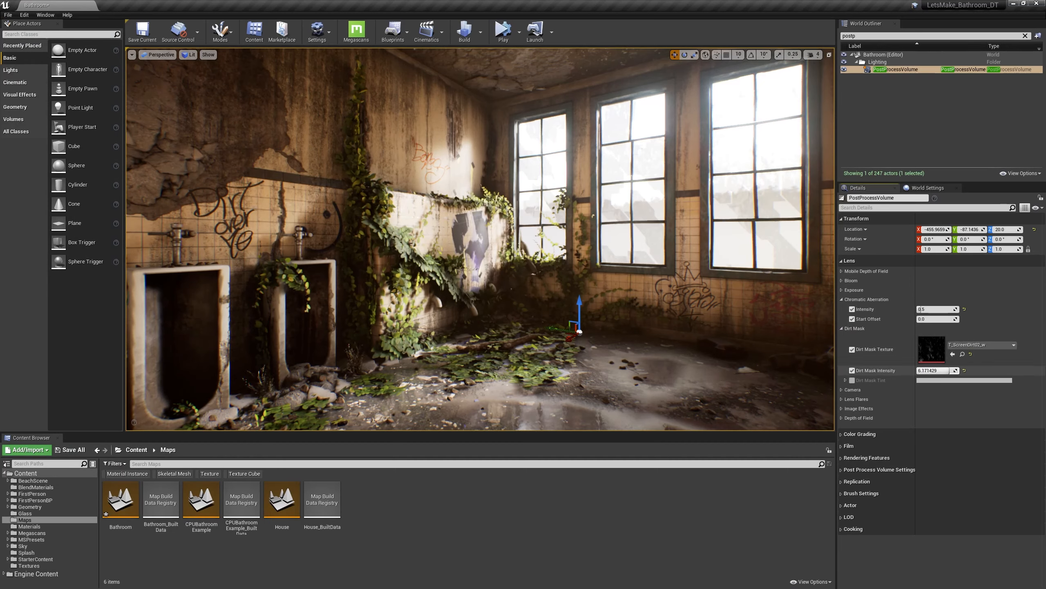
text(8)
key(Return)
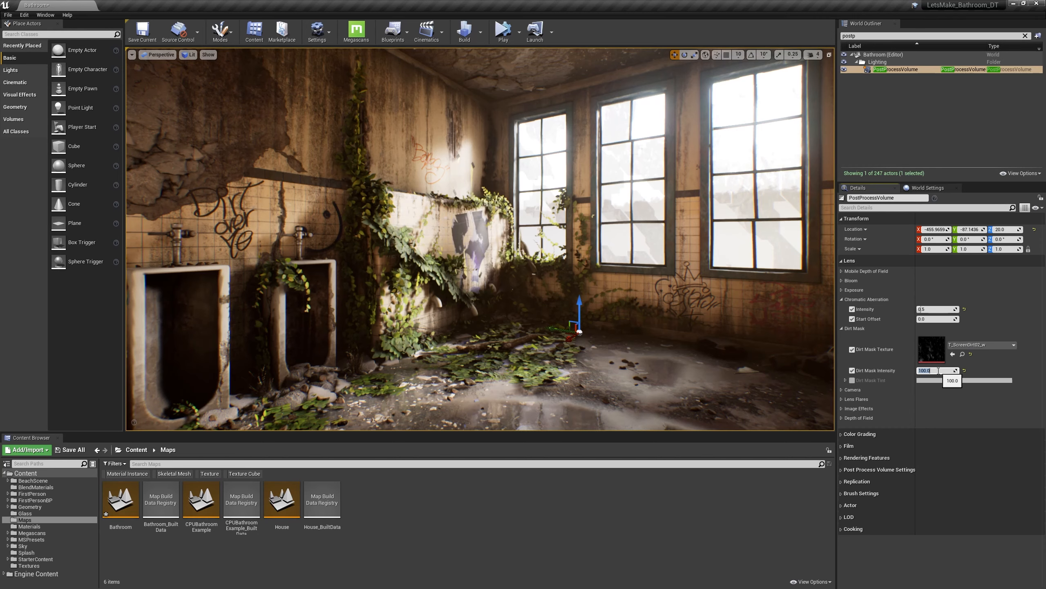
Step: Toggle the Dirt Mask Intensity and Dirt Mask Texture overrides off and on to compare their effect on the scene
click(853, 371)
click(853, 372)
click(853, 350)
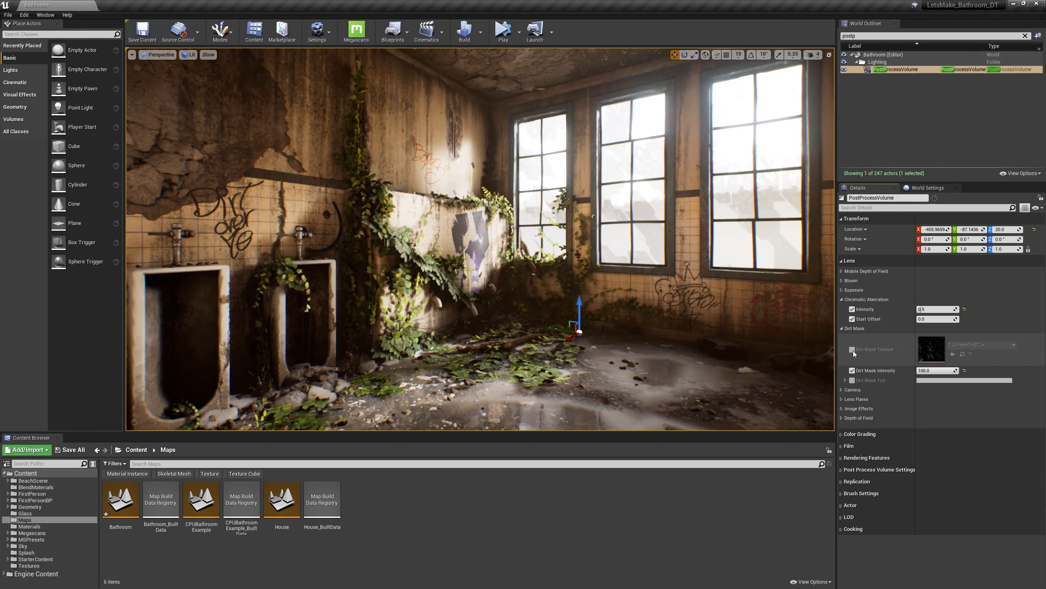
click(853, 350)
click(853, 350)
click(854, 351)
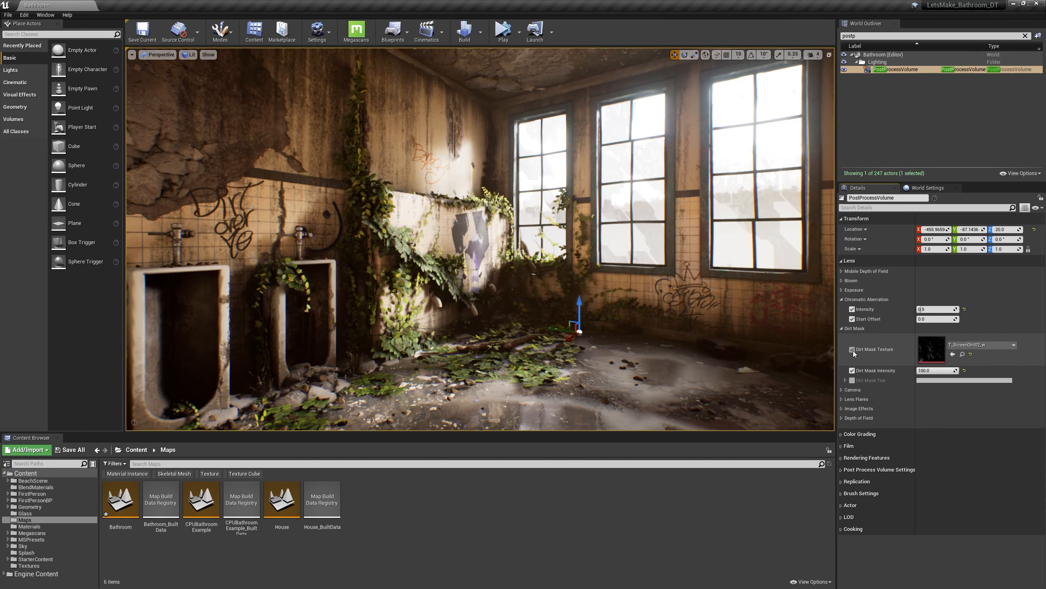
Step: Enable the PostProcessVolume's Lens Flares Intensity override and raise the intensity to about 3.8
click(841, 399)
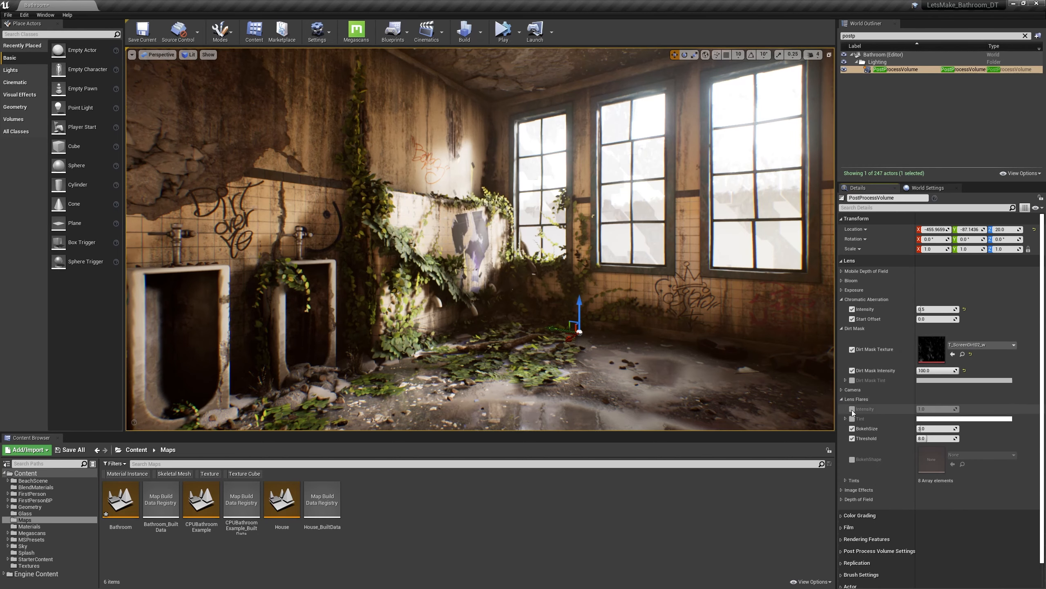
click(852, 409)
mouse_move(925, 408)
mouse_down()
mouse_move(969, 408)
mouse_move(936, 409)
mouse_up()
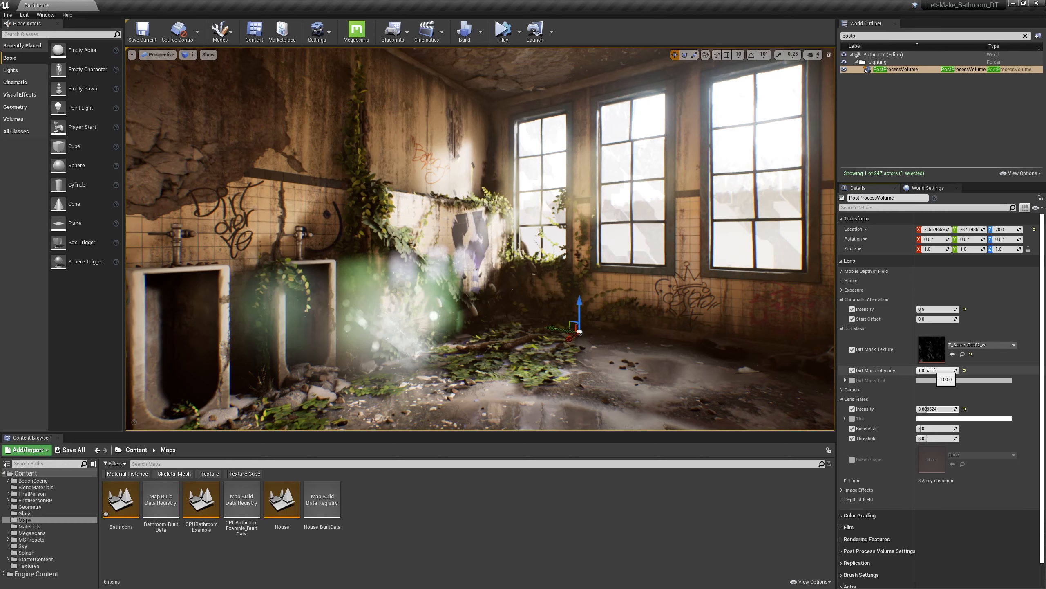
Step: Toggle the Dirt Mask Texture override off and on to compare how it affects the lens flare
click(852, 349)
click(853, 349)
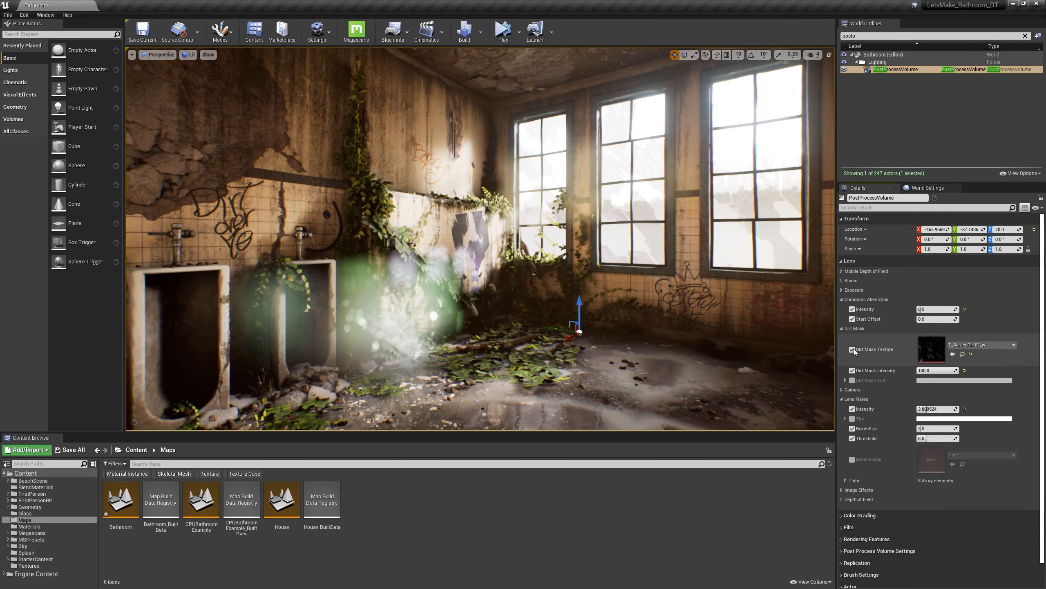
click(853, 349)
click(853, 349)
mouse_move(648, 281)
right_down()
mouse_move(725, 264)
mouse_move(709, 299)
mouse_move(673, 280)
mouse_move(707, 273)
mouse_move(660, 289)
mouse_move(649, 280)
right_up()
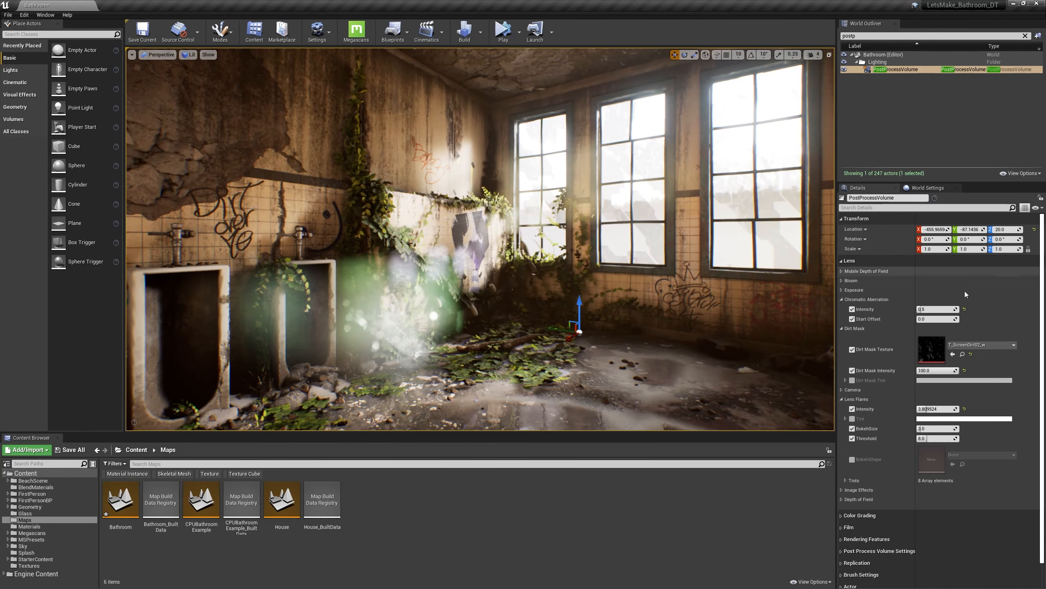
Step: Try a Lens Flares Intensity of about 0.77, set it to 1, and collapse the lens flare settings
drag(946, 408, 941, 407)
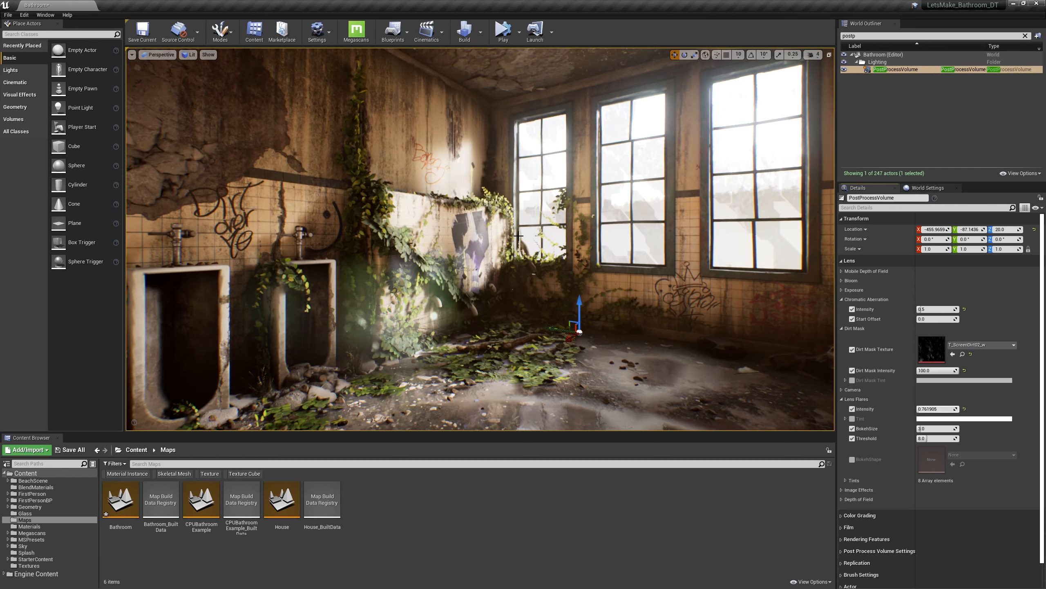
click(933, 408)
text(1)
key(Return)
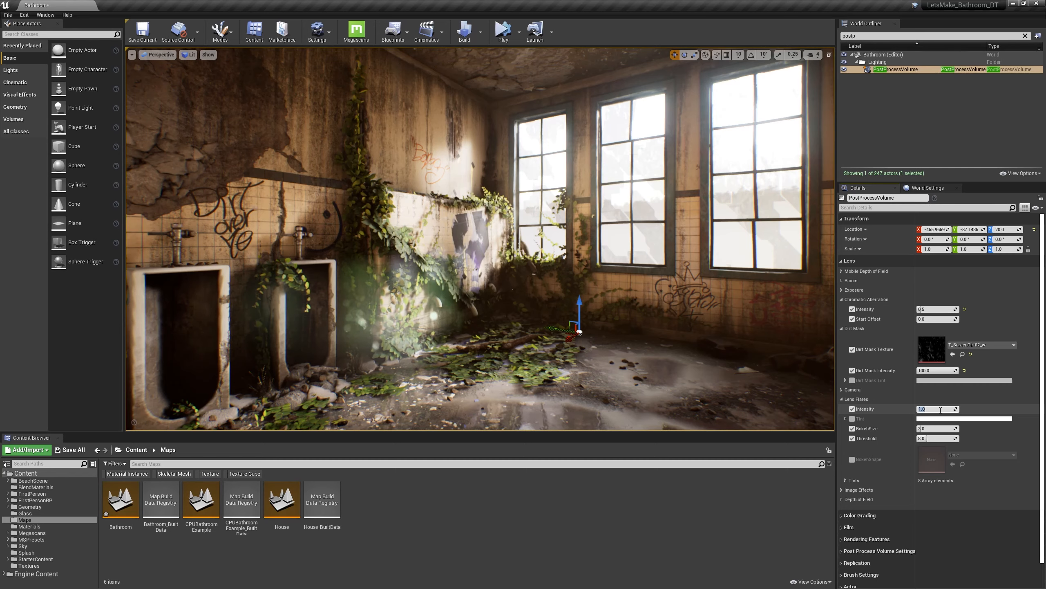
click(841, 399)
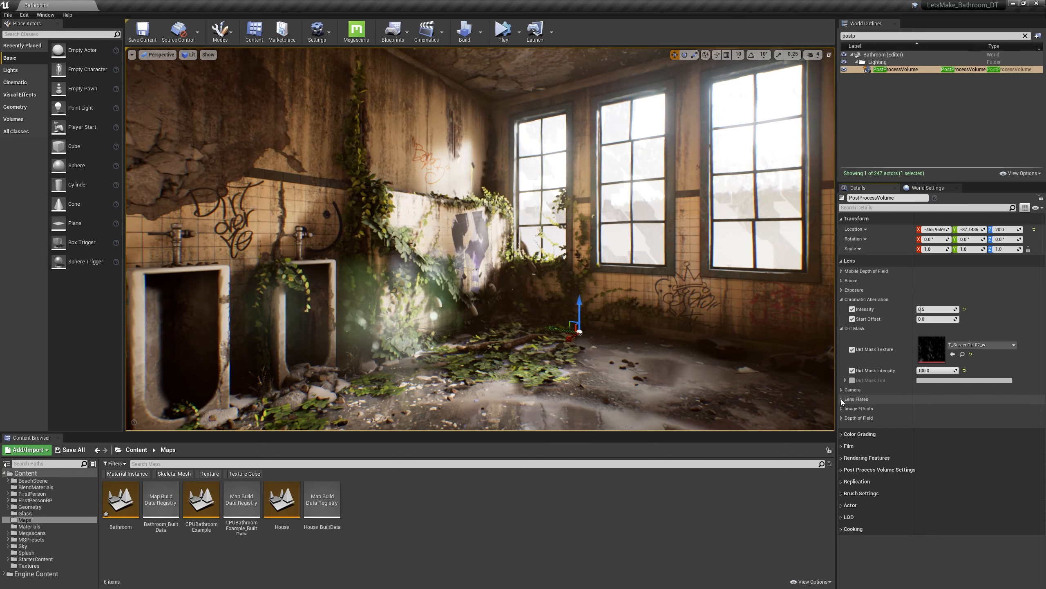
Step: Compare the image with and without the vignette, try a stronger one, and set the Vignette Intensity to 0.7
click(841, 409)
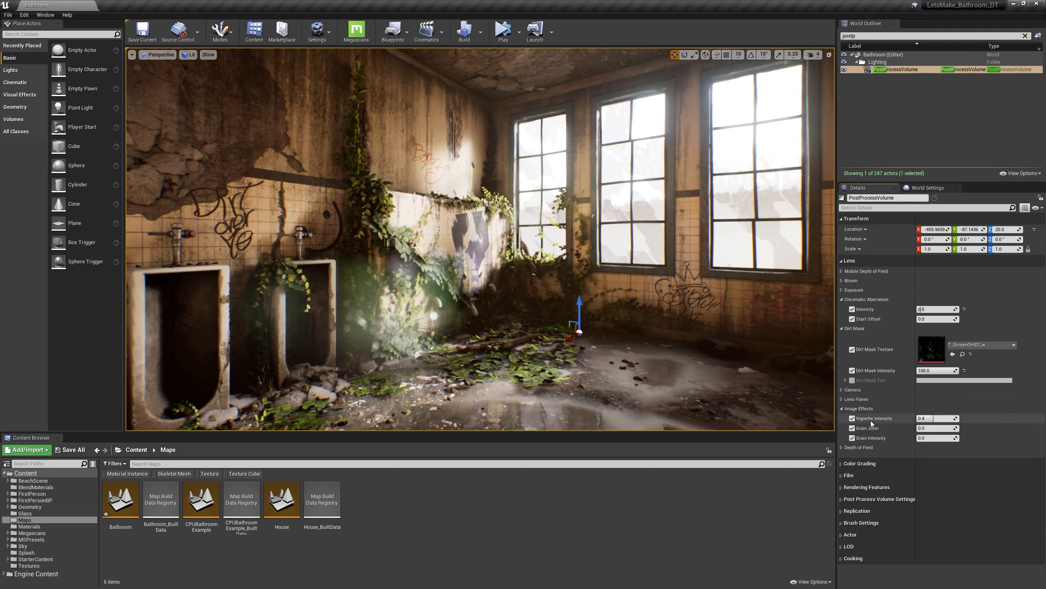
click(853, 420)
click(853, 420)
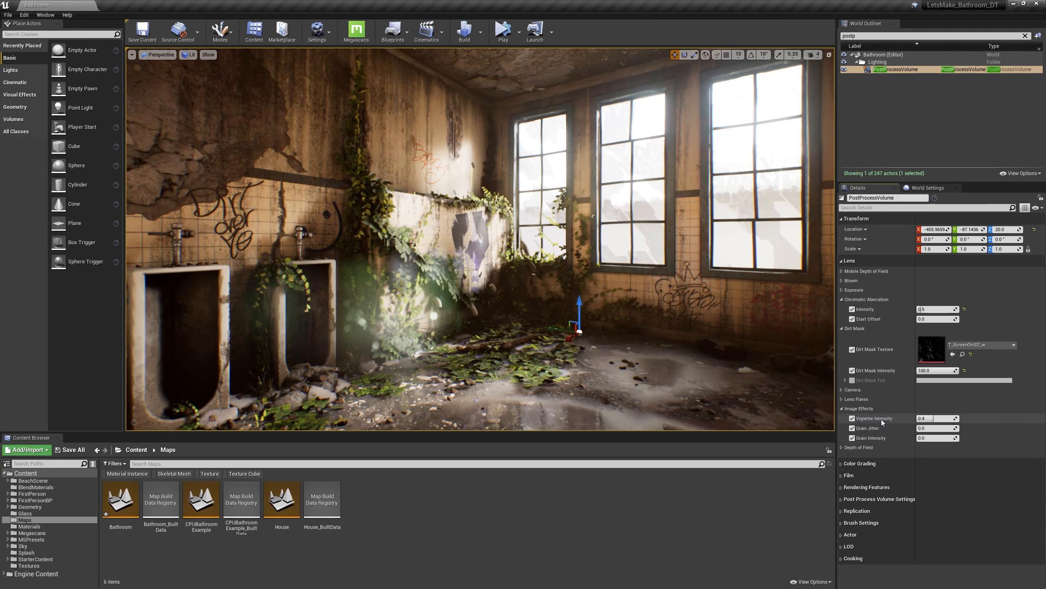
mouse_move(935, 419)
mouse_down()
mouse_move(950, 419)
mouse_move(925, 419)
mouse_move(944, 419)
mouse_up()
click(937, 419)
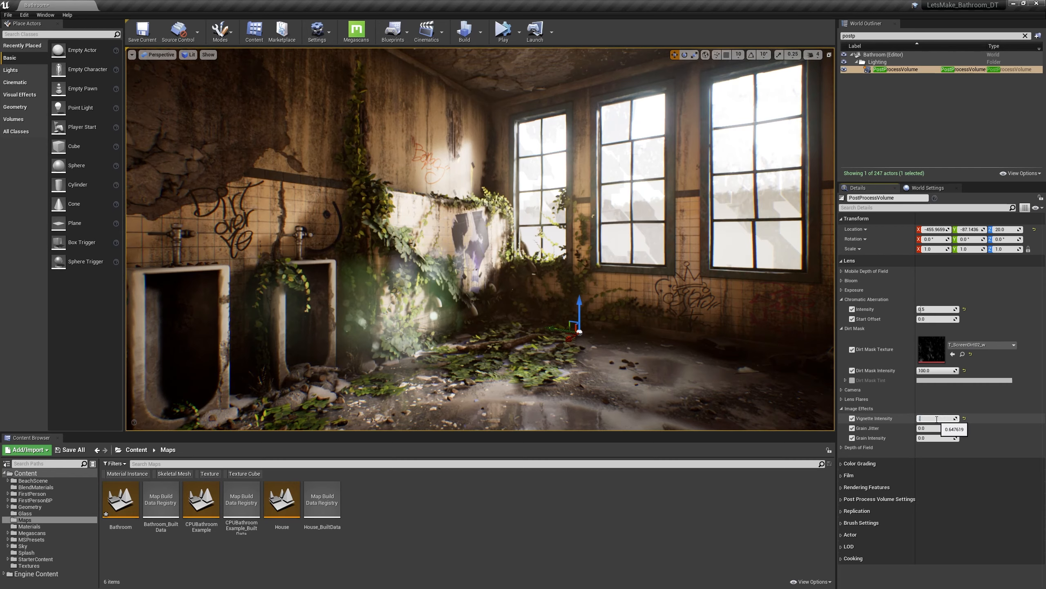
text(.7)
key(Return)
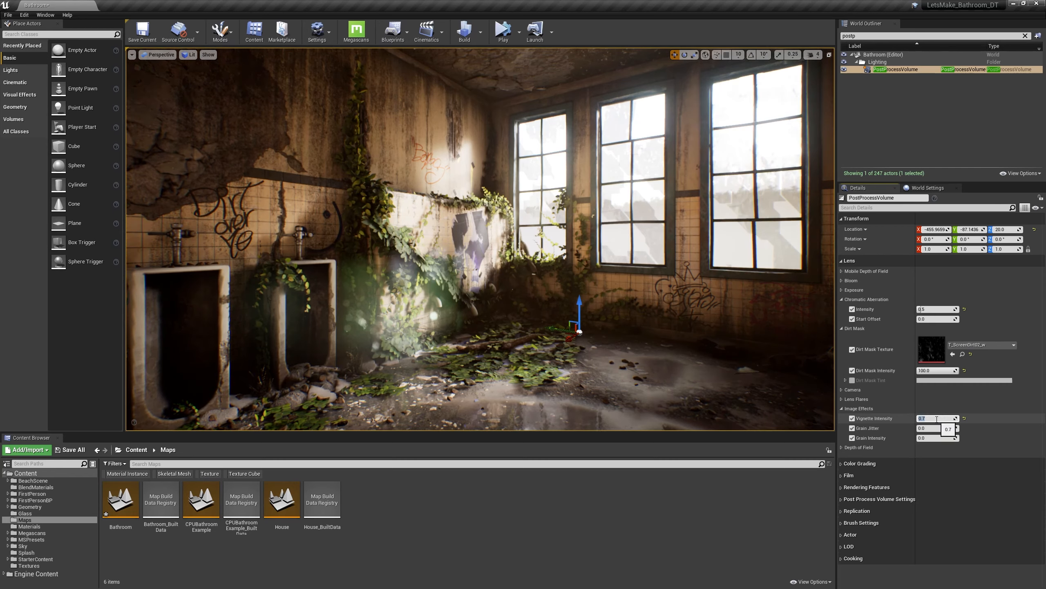
Step: Try a Grain Intensity of 1 under Image Effects, and set it to 0.3
click(925, 438)
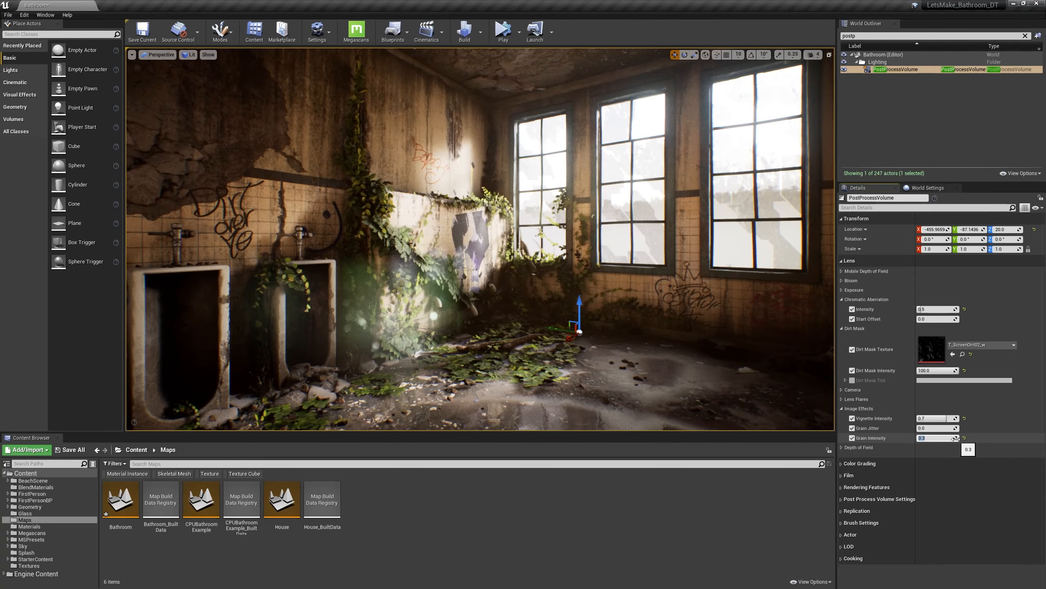
text(1)
key(Return)
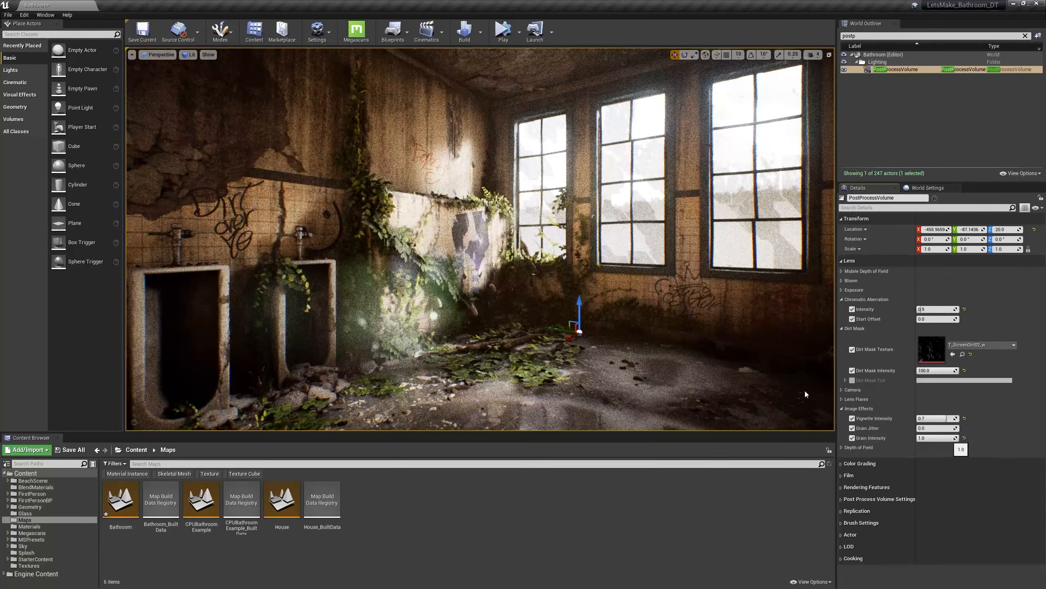
click(939, 438)
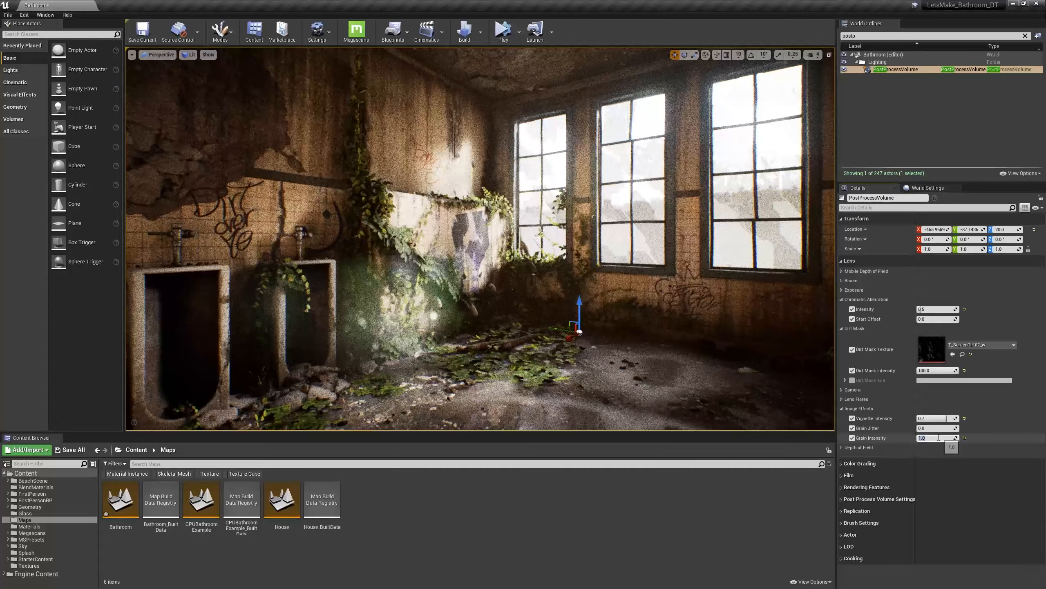
text(0.3)
key(Return)
Step: Set the Color Grading white balance Temp to 7000 and toggle its override off and on to compare the tint
click(842, 463)
click(842, 260)
click(842, 283)
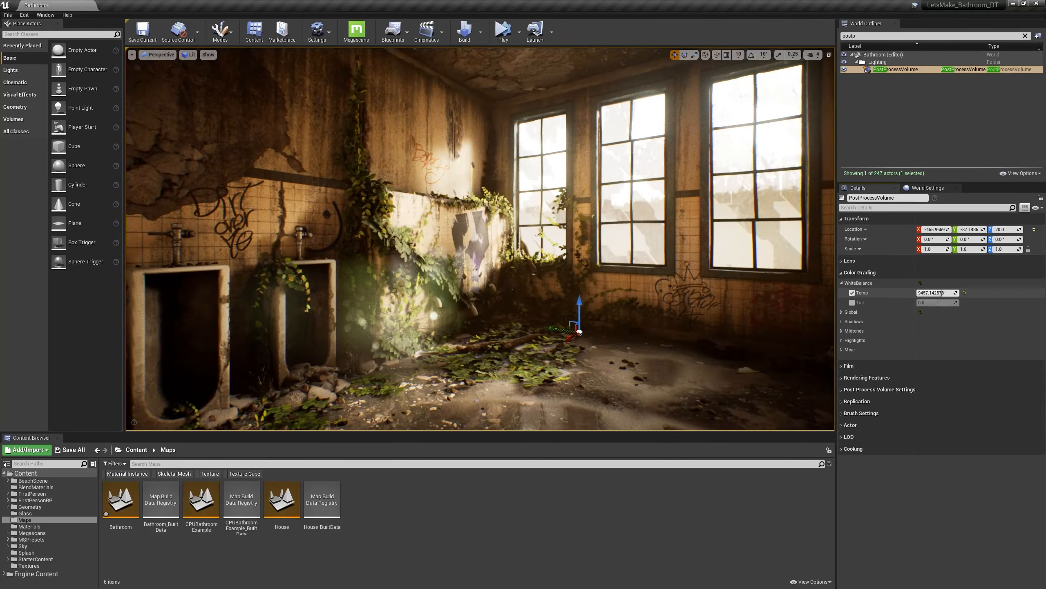
drag(931, 292, 941, 293)
click(941, 293)
text(7000)
key(Return)
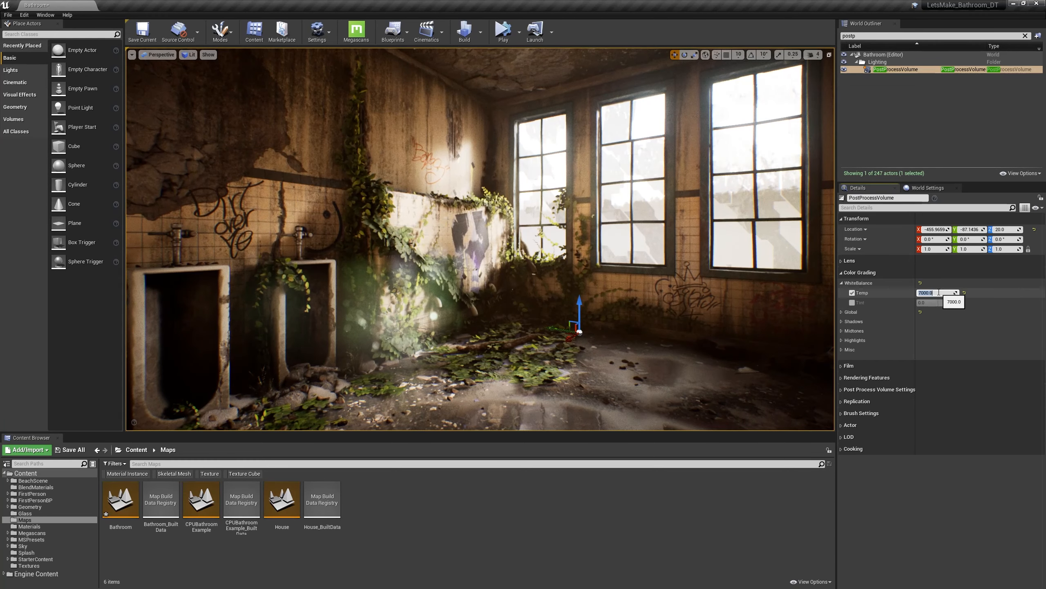
click(854, 294)
click(855, 294)
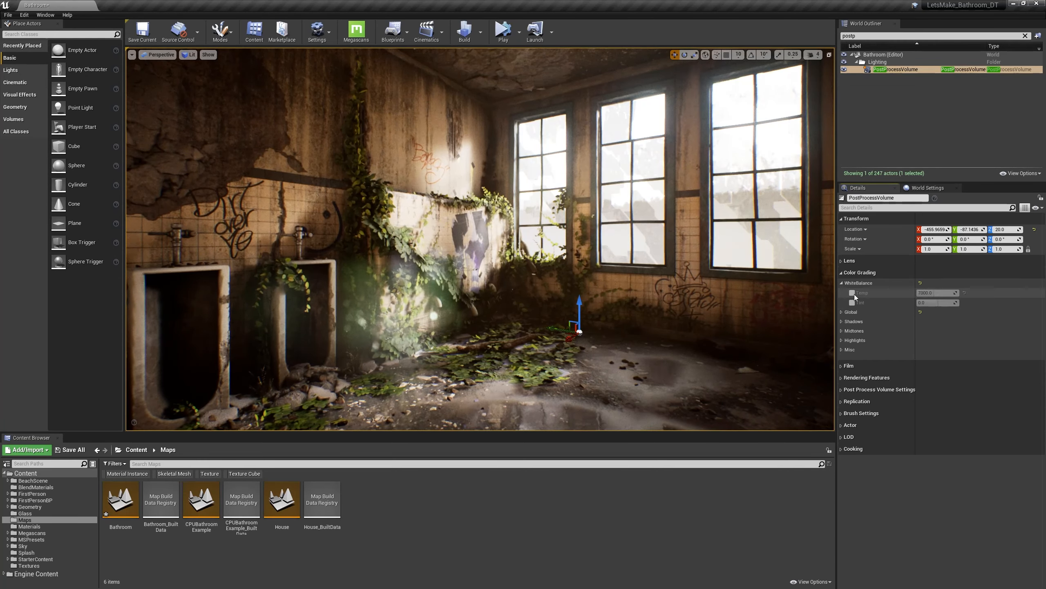
Step: Expand the global Gamma, Contrast and Saturation controls and toggle the Saturation override off and on to compare
click(842, 312)
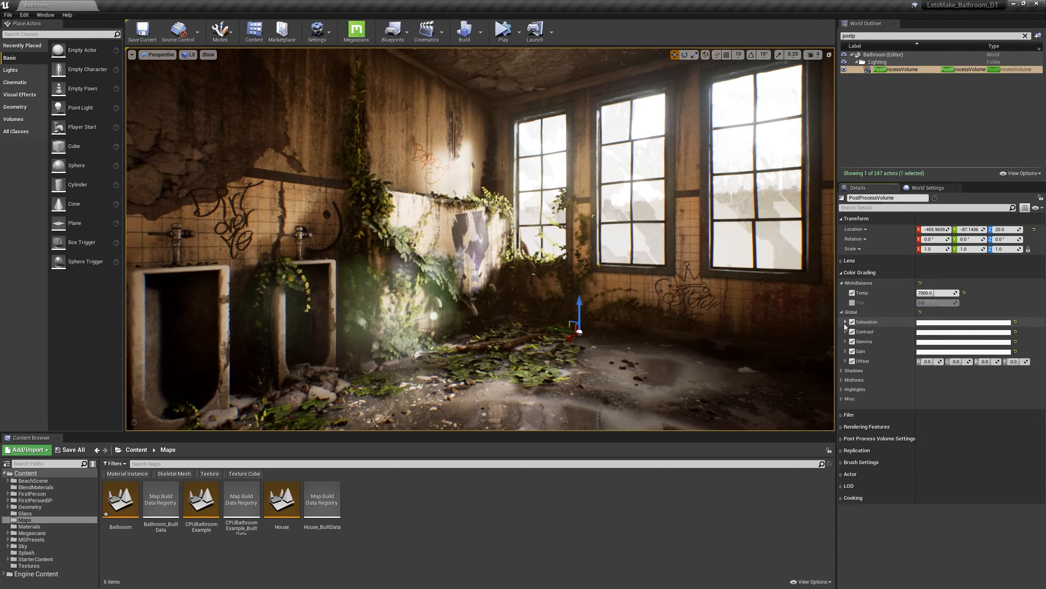
click(844, 342)
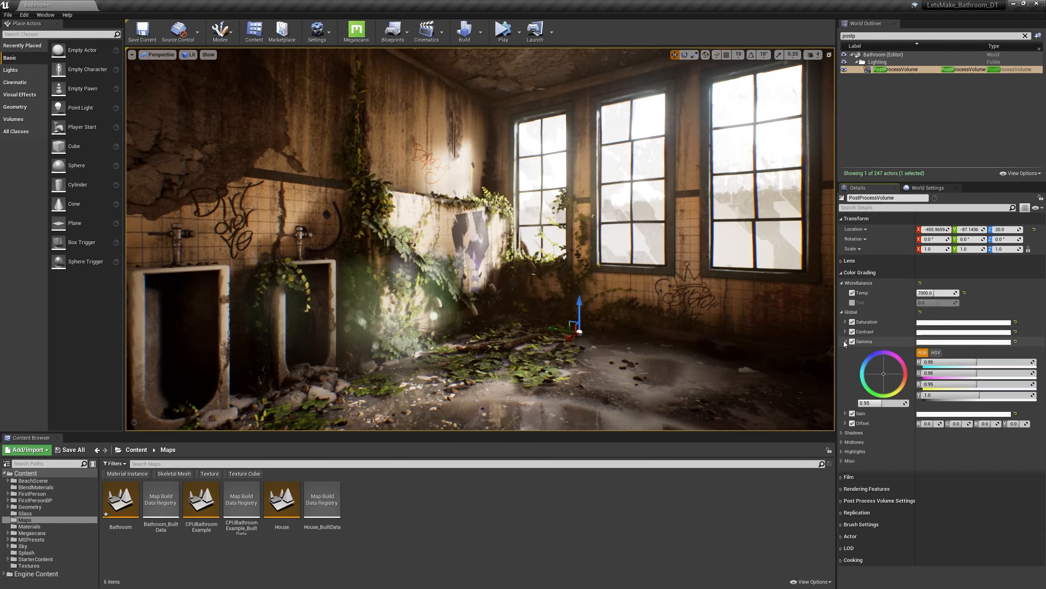
click(845, 332)
click(845, 321)
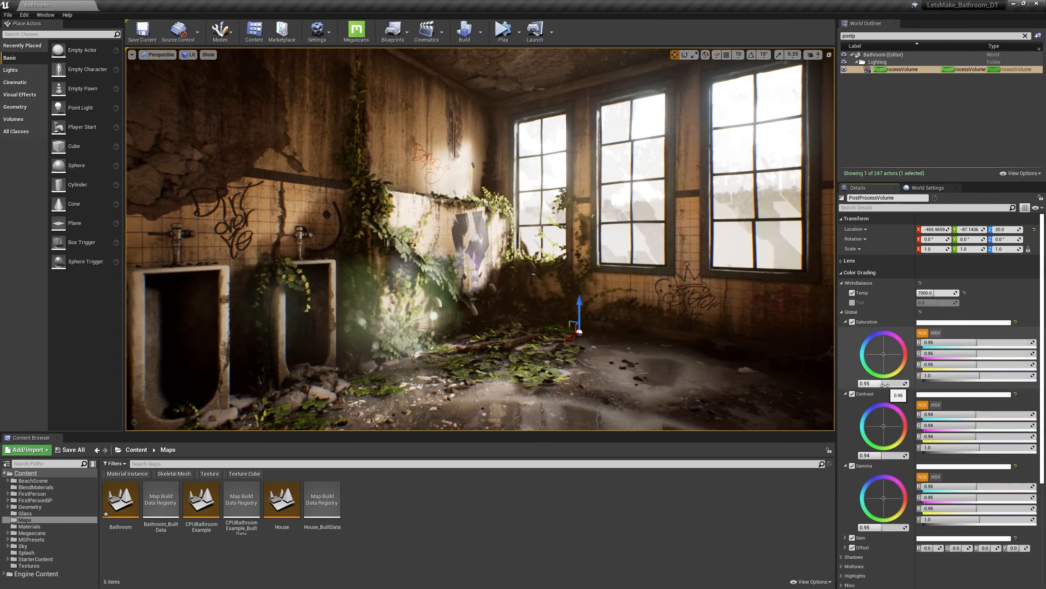
click(852, 322)
click(852, 322)
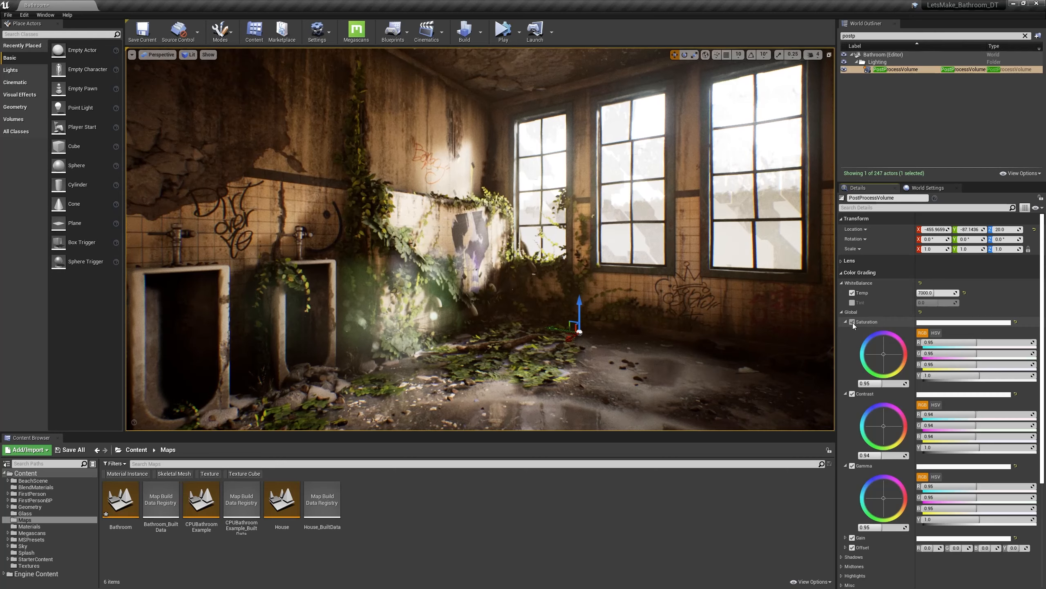
click(852, 322)
click(852, 322)
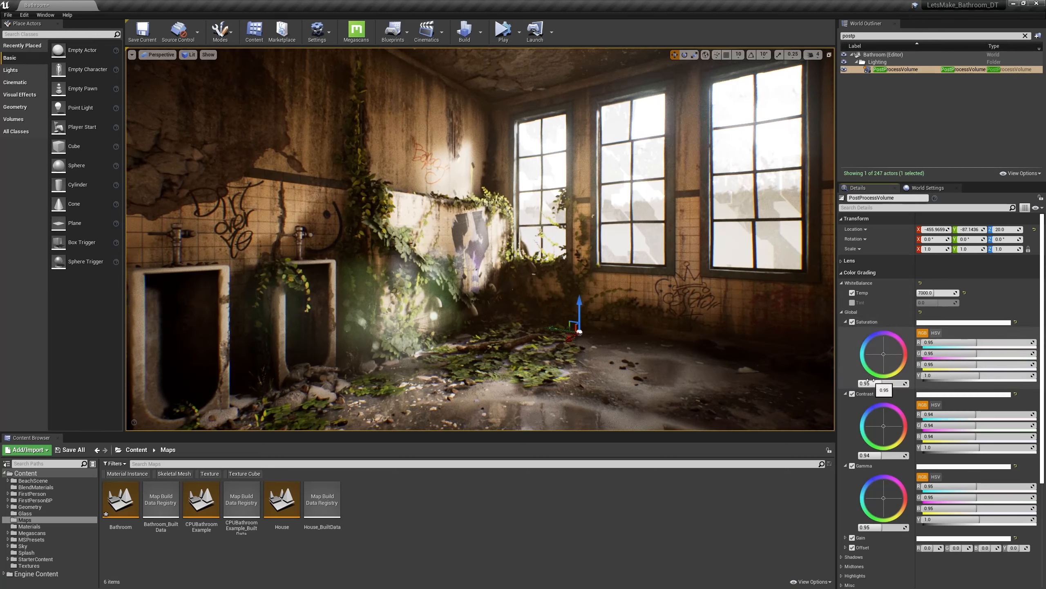
Step: Toggle the global Contrast and Gamma overrides off and on to compare their effect on the bathroom
click(852, 394)
click(852, 394)
click(852, 395)
click(852, 394)
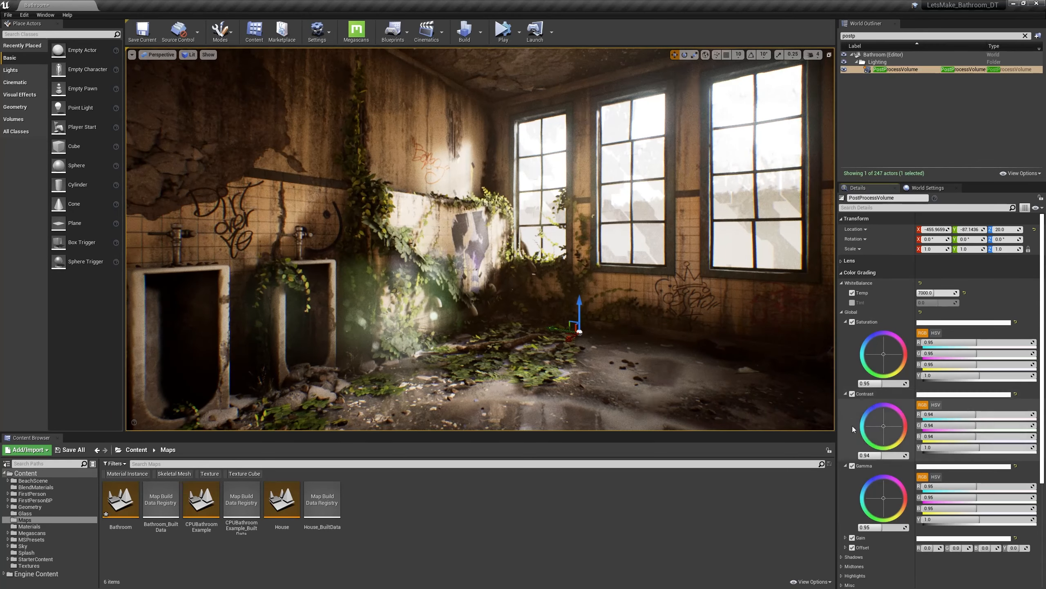
click(854, 464)
click(855, 463)
click(854, 464)
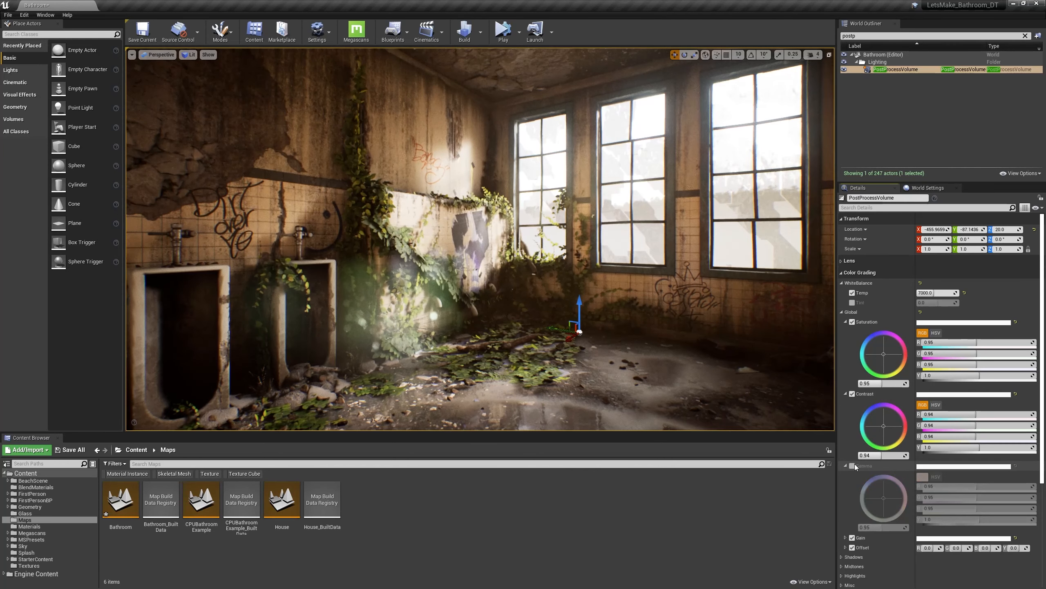
click(854, 464)
click(855, 465)
click(855, 464)
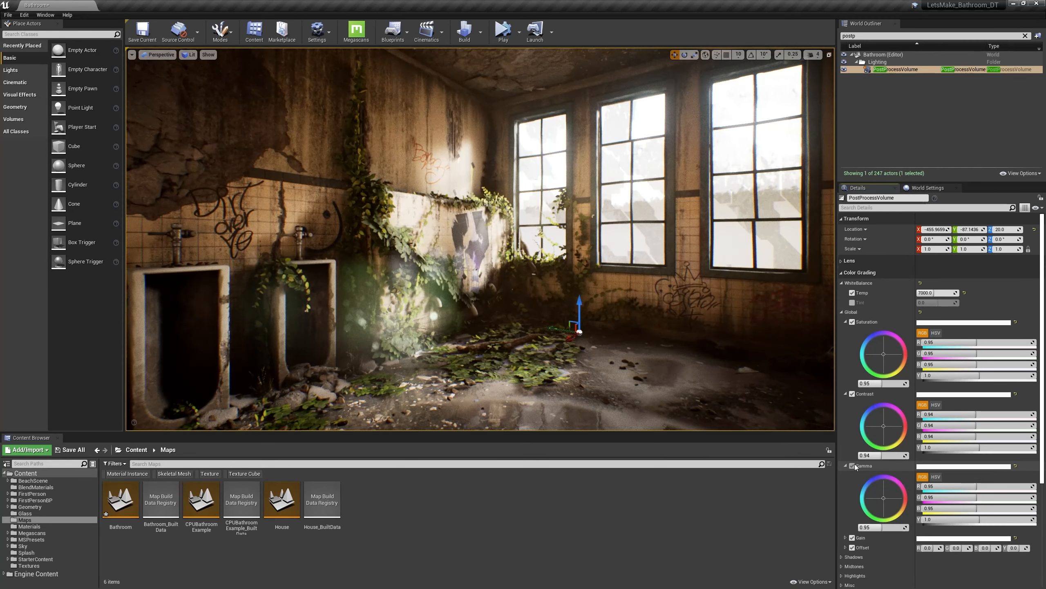
Step: Try different Film Slope, Toe and Shoulder values with the Toe and Shoulder overrides enabled, and reset them to their defaults
scroll(855, 464, down, 3)
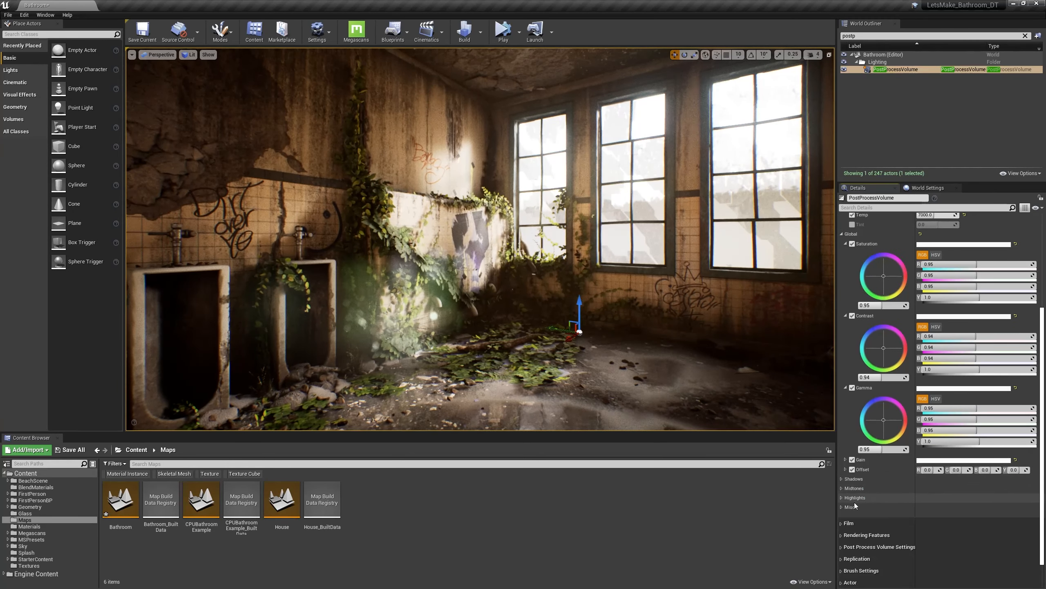
scroll(856, 498, down, 1)
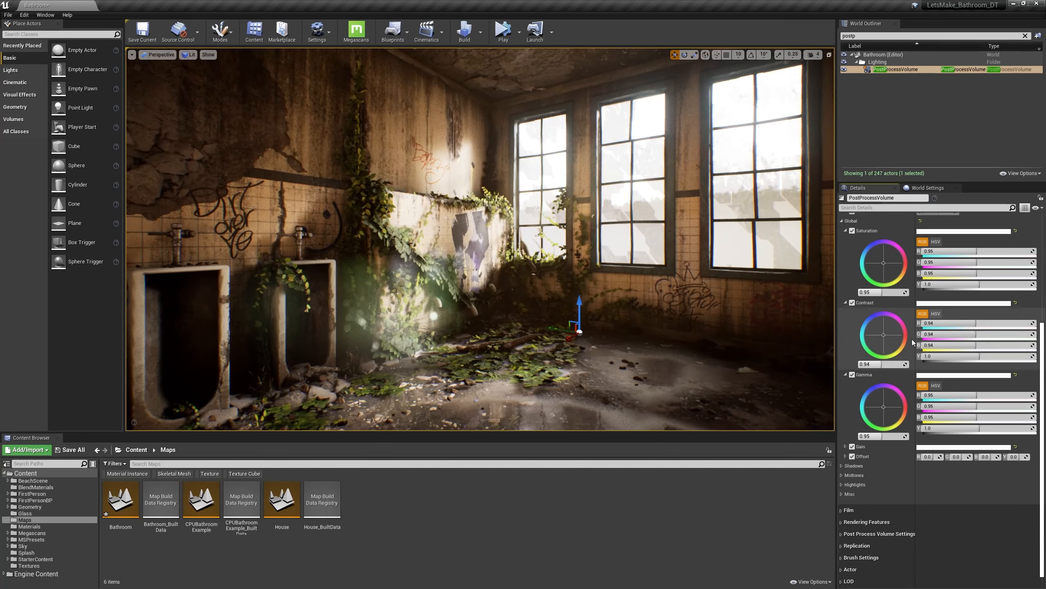
scroll(905, 467, down, 1)
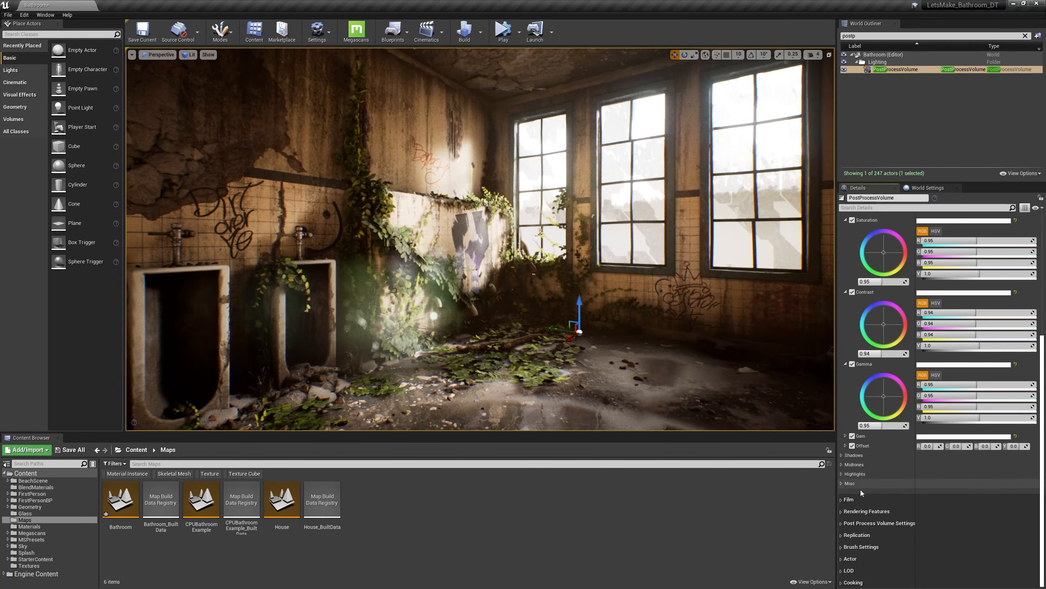
click(840, 501)
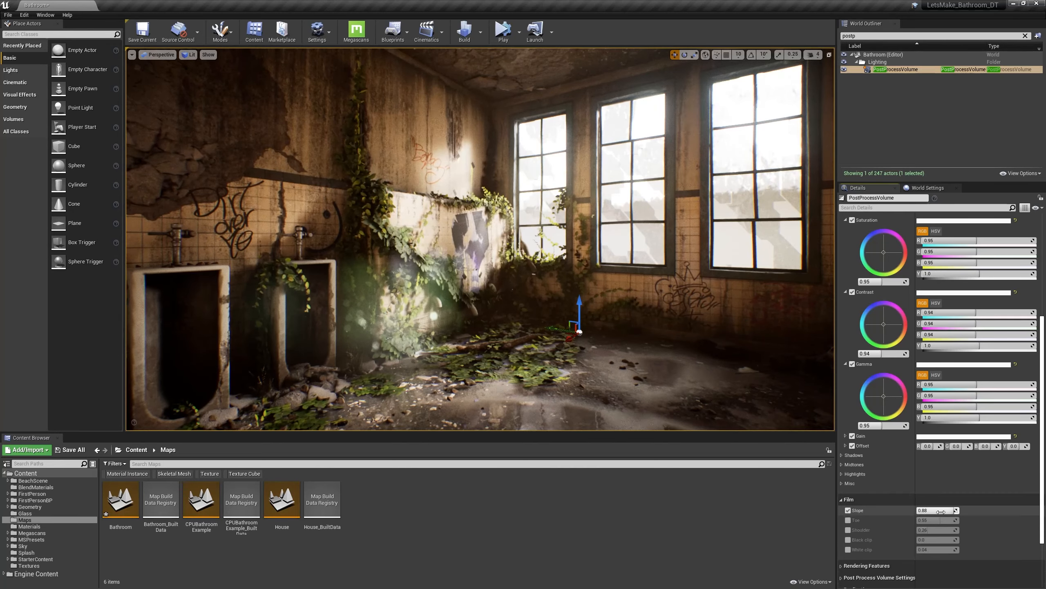
drag(952, 510, 924, 530)
click(847, 520)
click(964, 520)
click(847, 530)
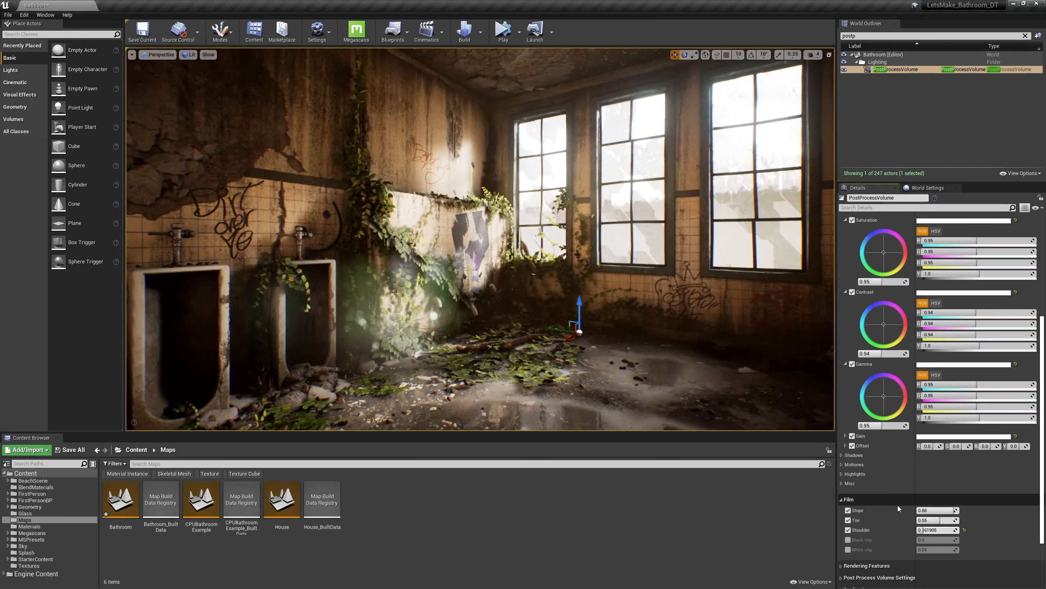
click(964, 529)
Step: Enable the Film Black Clip and White Clip overrides, try a White Clip of about 0.41, and collapse the Film settings
click(848, 540)
click(848, 549)
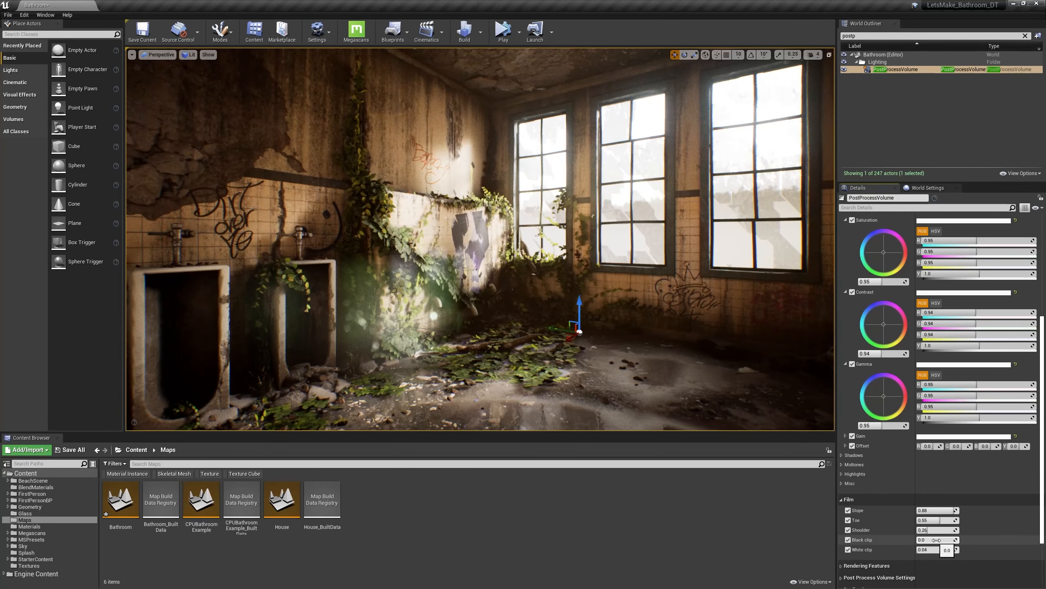
mouse_move(940, 540)
mouse_down()
mouse_move(955, 539)
mouse_move(920, 540)
mouse_up()
drag(932, 549, 958, 549)
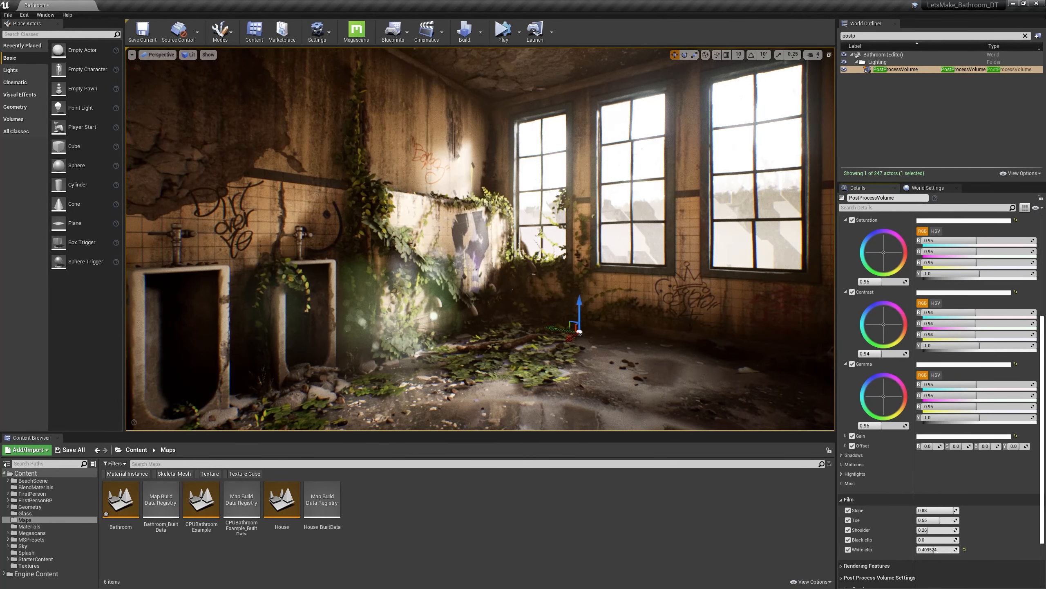
click(841, 501)
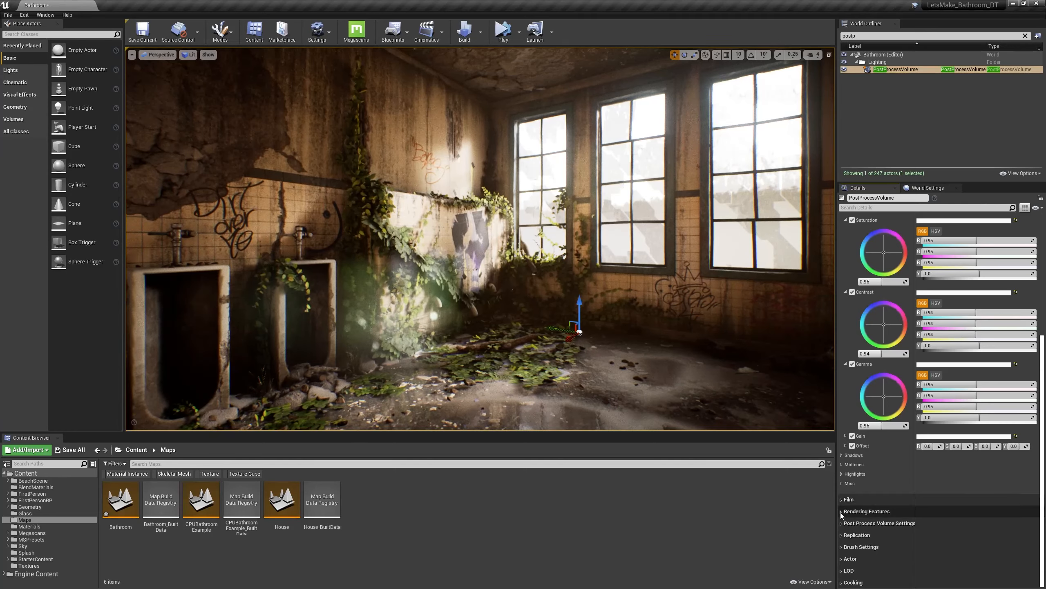
Step: Set the Ambient Occlusion intensity to 0.0 in the PostProcessVolume's Rendering Features
click(840, 512)
scroll(860, 514, down, 4)
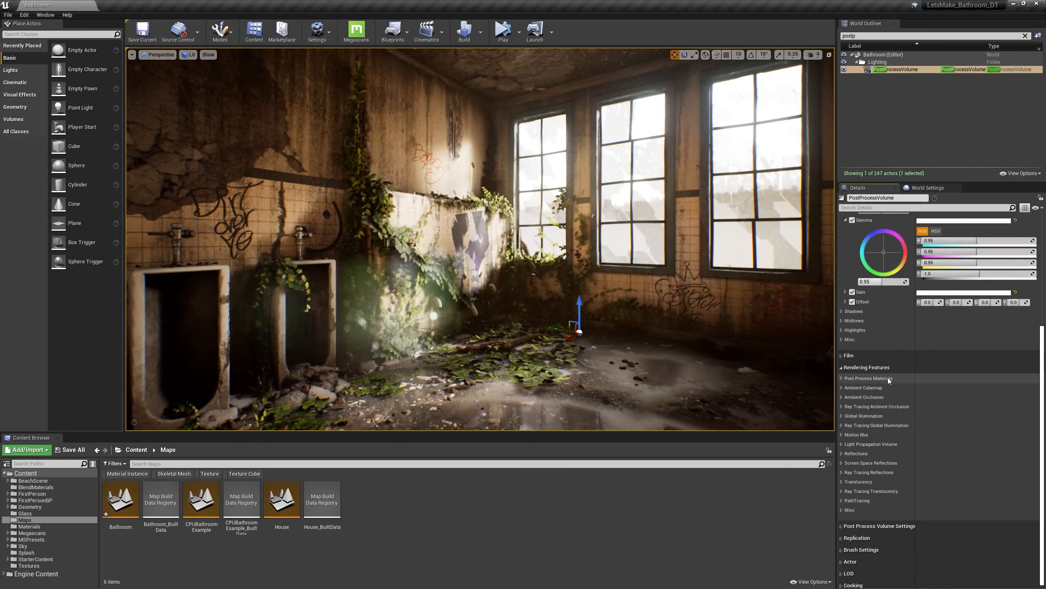
click(842, 396)
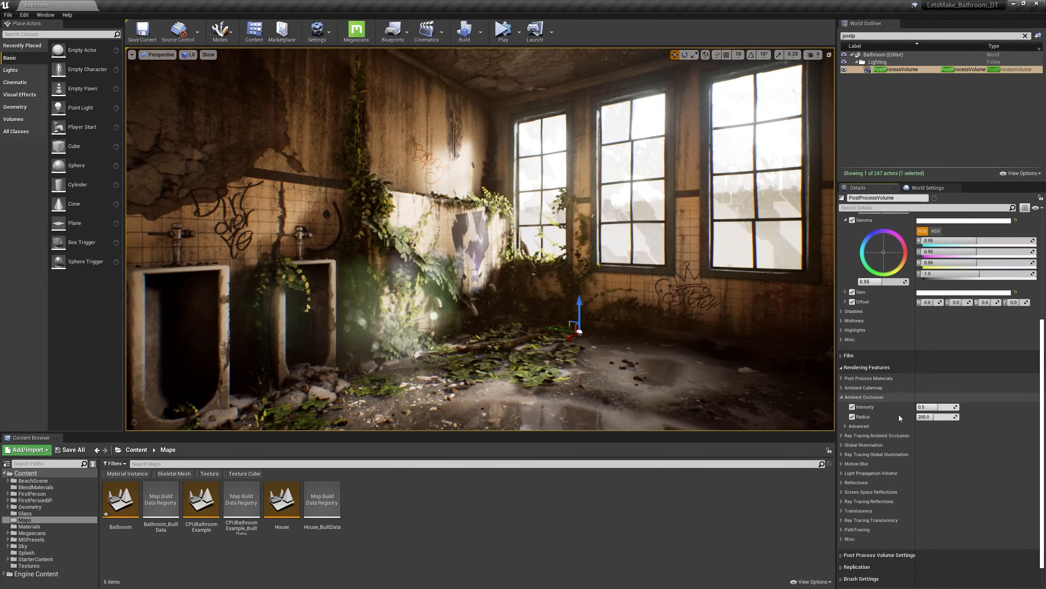
mouse_move(935, 407)
mouse_down()
mouse_move(920, 408)
mouse_move(959, 407)
mouse_move(920, 407)
mouse_move(955, 407)
mouse_move(919, 407)
mouse_move(944, 405)
mouse_up()
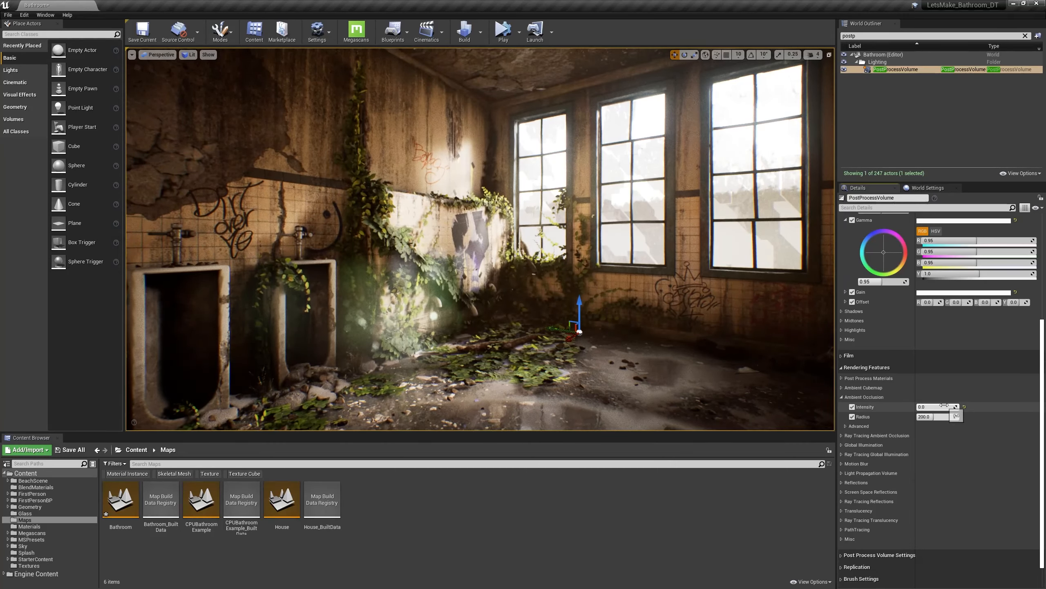
click(841, 397)
Step: Try a different Indirect Lighting Intensity in the Global Illumination settings and reset it to 1.0
click(841, 416)
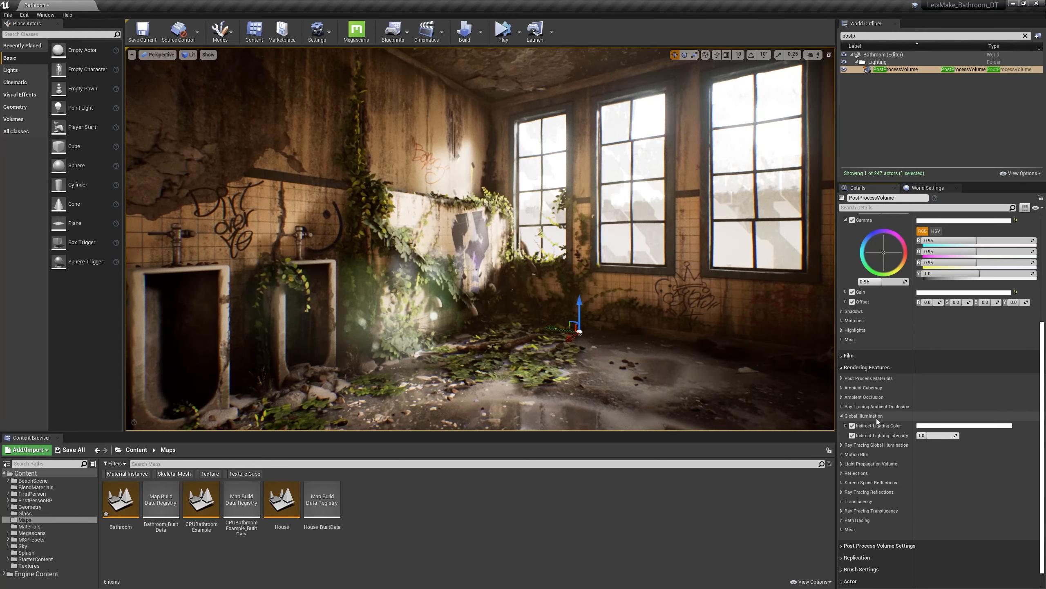
drag(937, 436, 948, 436)
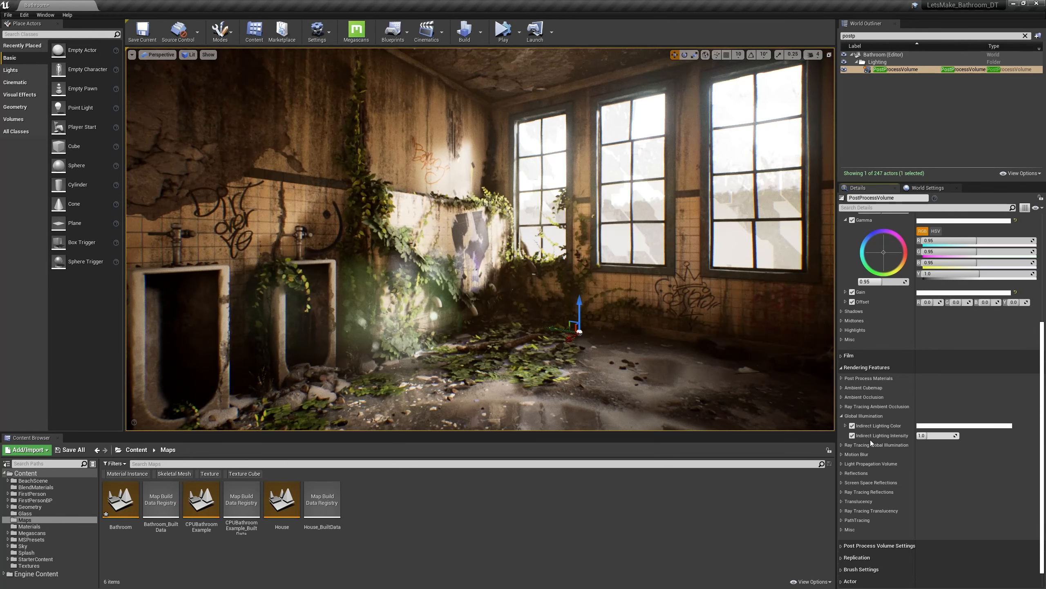
click(842, 416)
Step: Set the PostProcessVolume's Reflections type to Screen Space
click(841, 454)
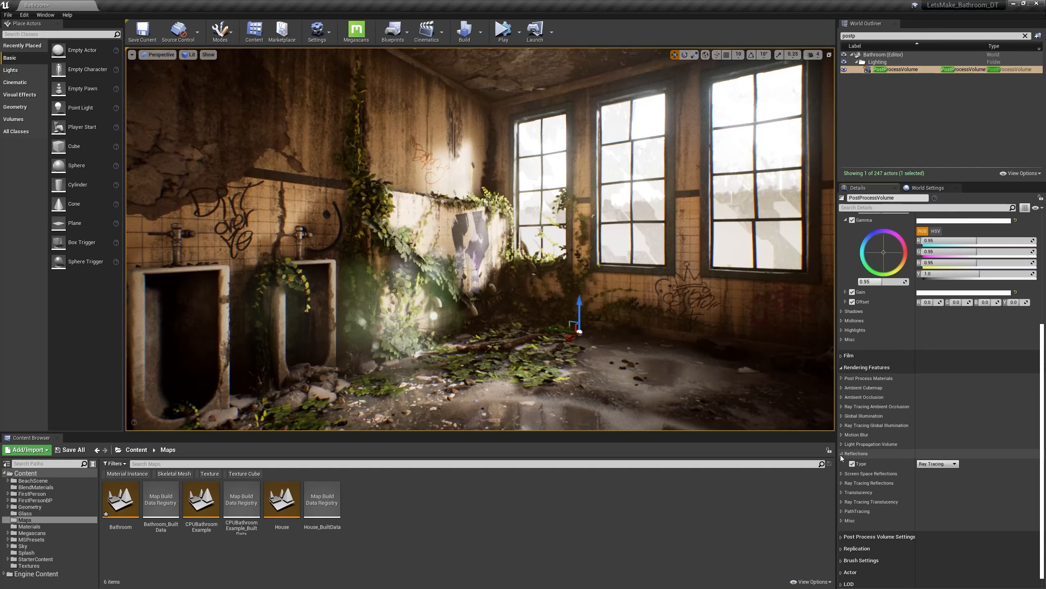
click(936, 463)
click(934, 471)
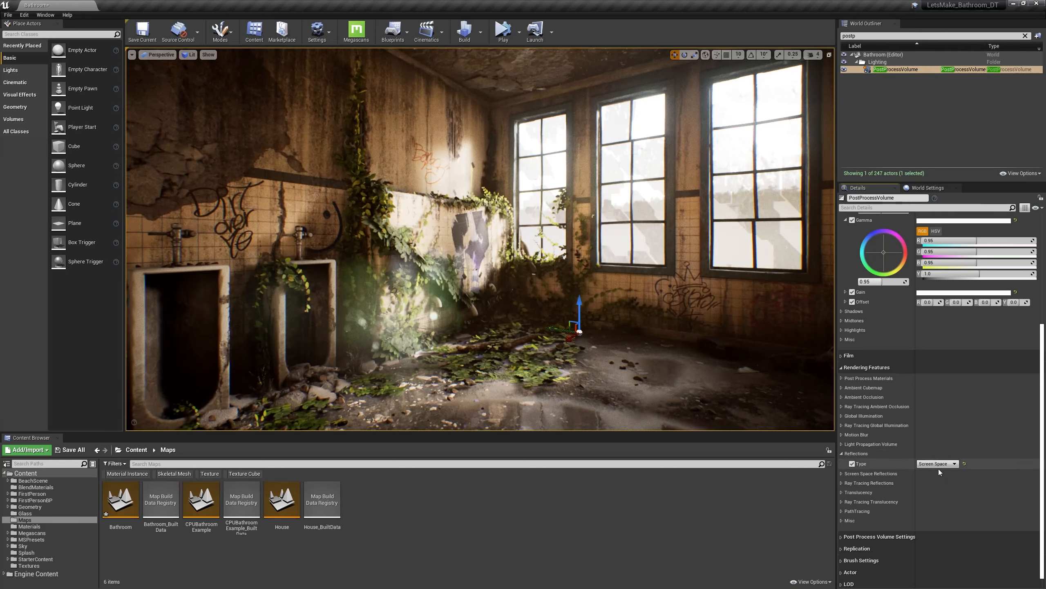
click(842, 453)
Step: Set the Screen Space Reflections quality to 100 and check the Post Process Volume Settings
click(841, 463)
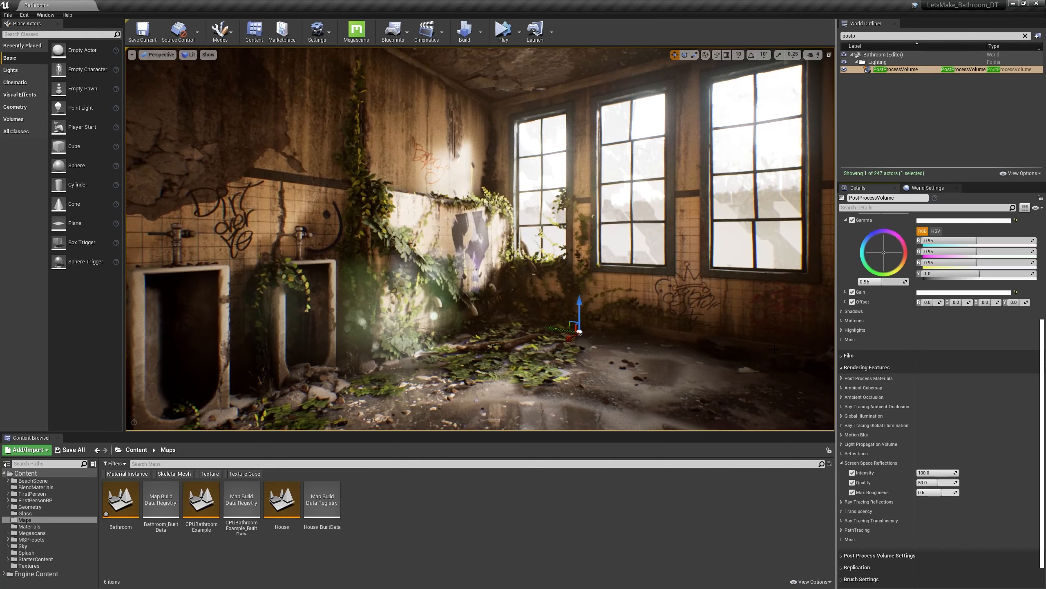
mouse_move(940, 482)
mouse_down()
mouse_move(953, 482)
mouse_move(938, 485)
mouse_up()
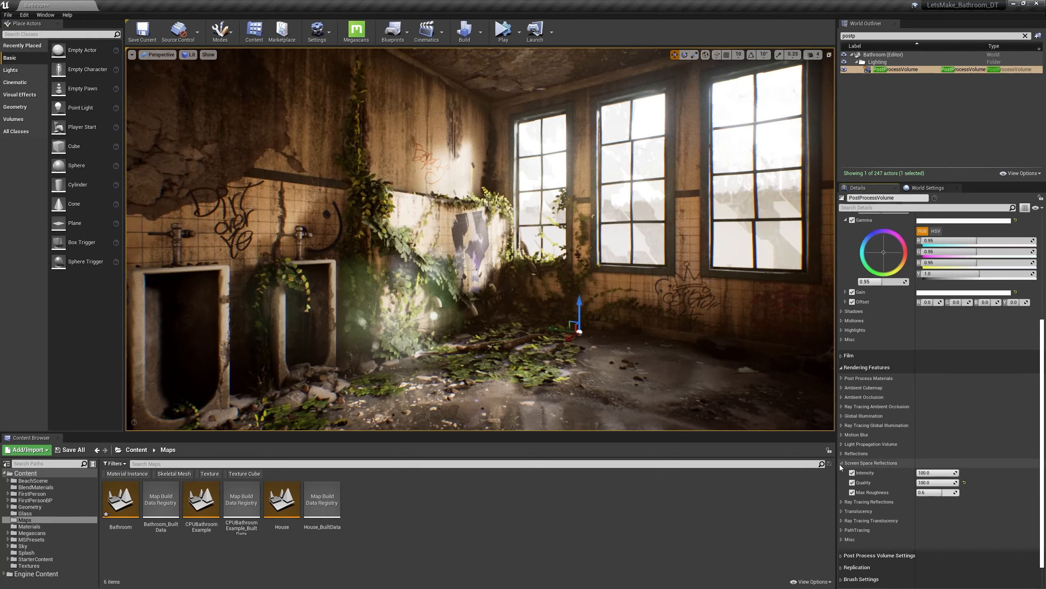
scroll(841, 466, down, 1)
click(842, 524)
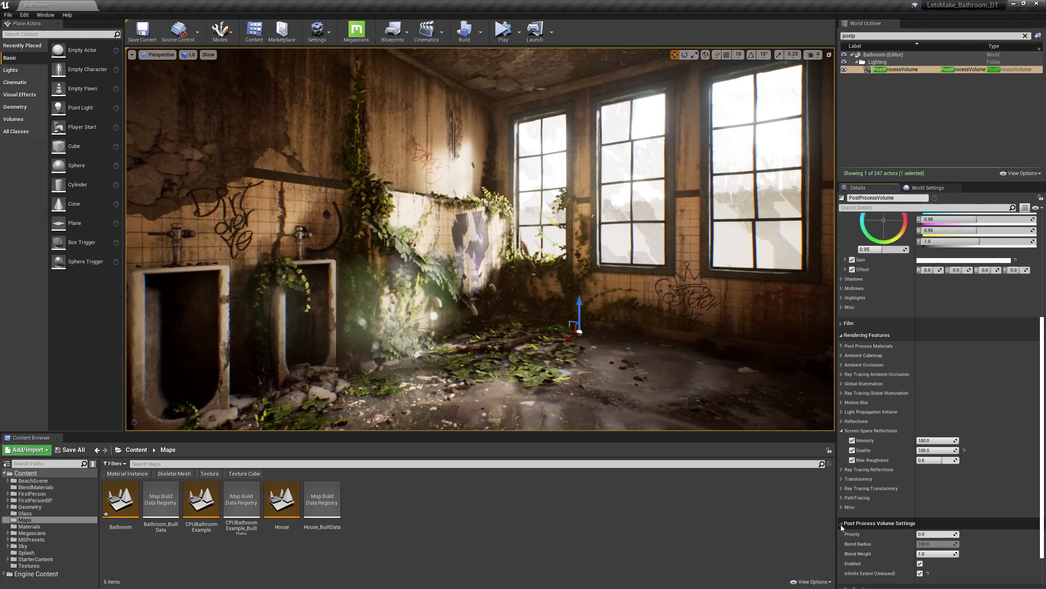
click(842, 524)
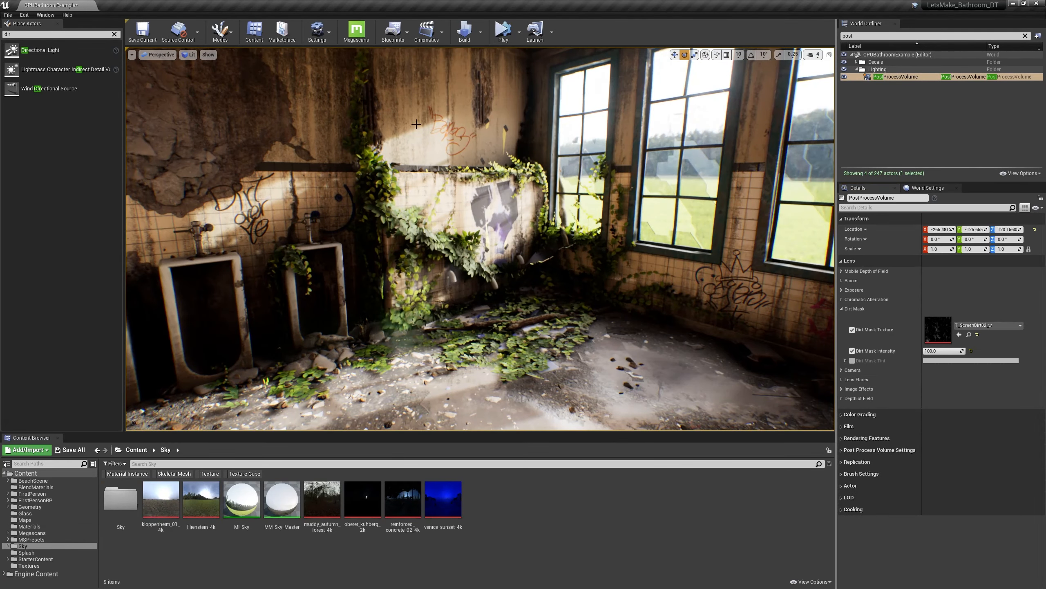
Step: Frame the urinals and windows in the CPUBathroomExample level, switch to the Lighting Only view and capture a screenshot
right_drag(423, 139, 396, 139)
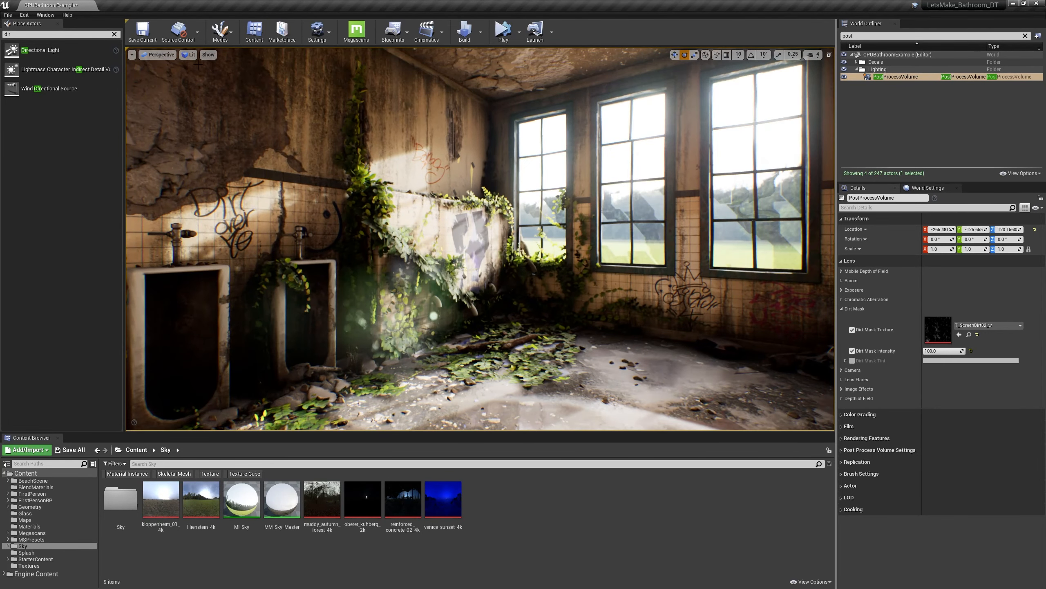
click(189, 54)
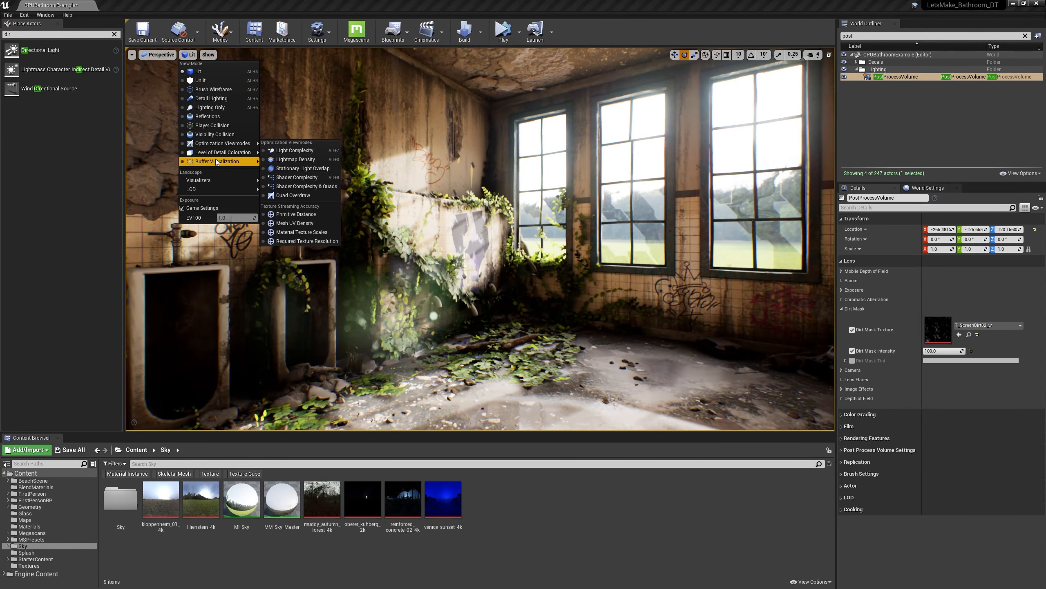
click(206, 117)
key(F9)
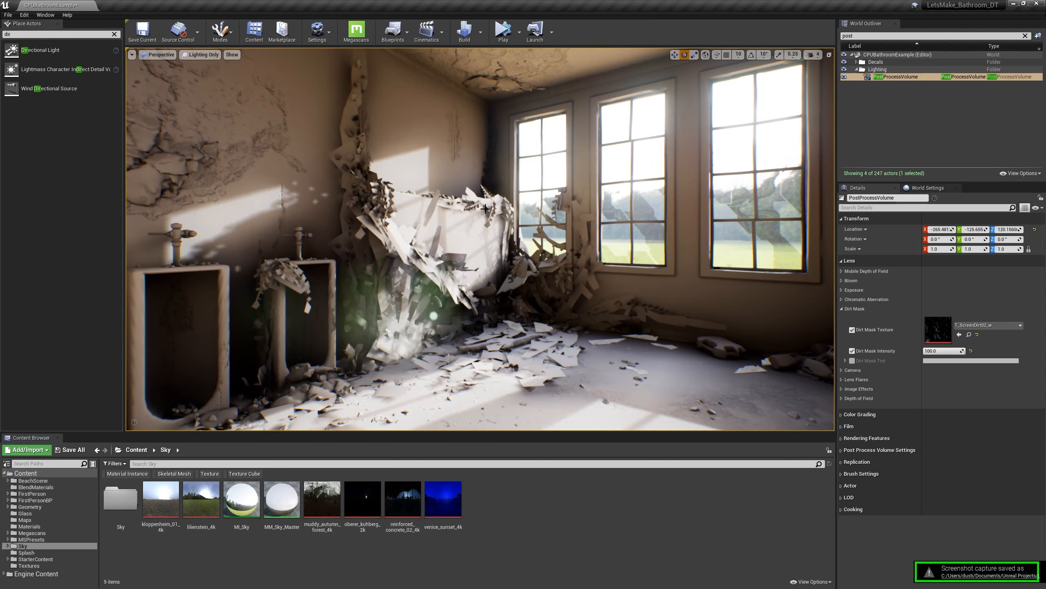
click(891, 575)
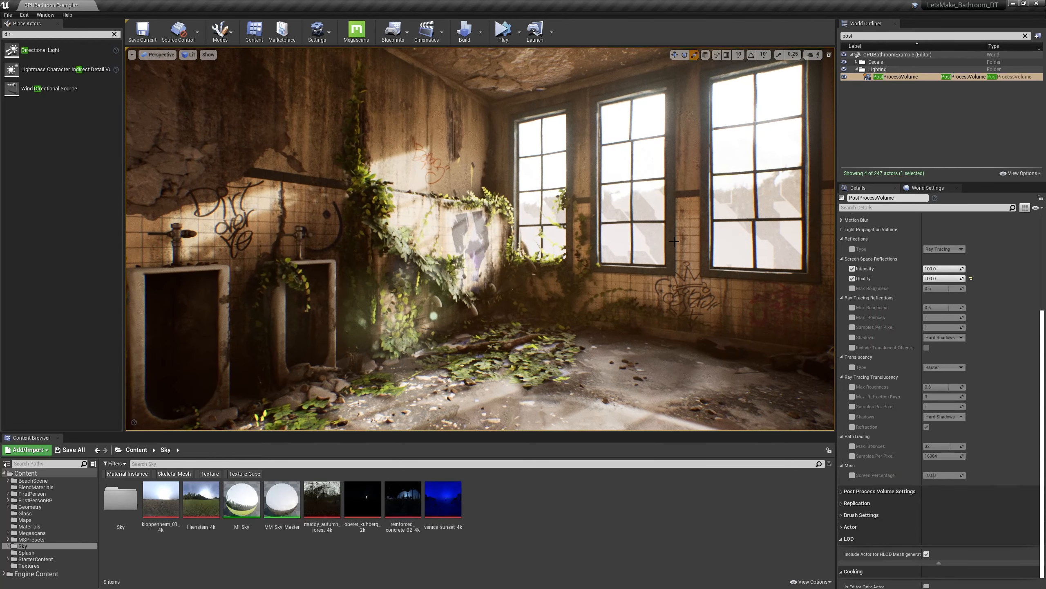
Step: Capture full-screen viewport screenshots of the lit CPUBathroomExample level and of the Bathroom level
key(F11)
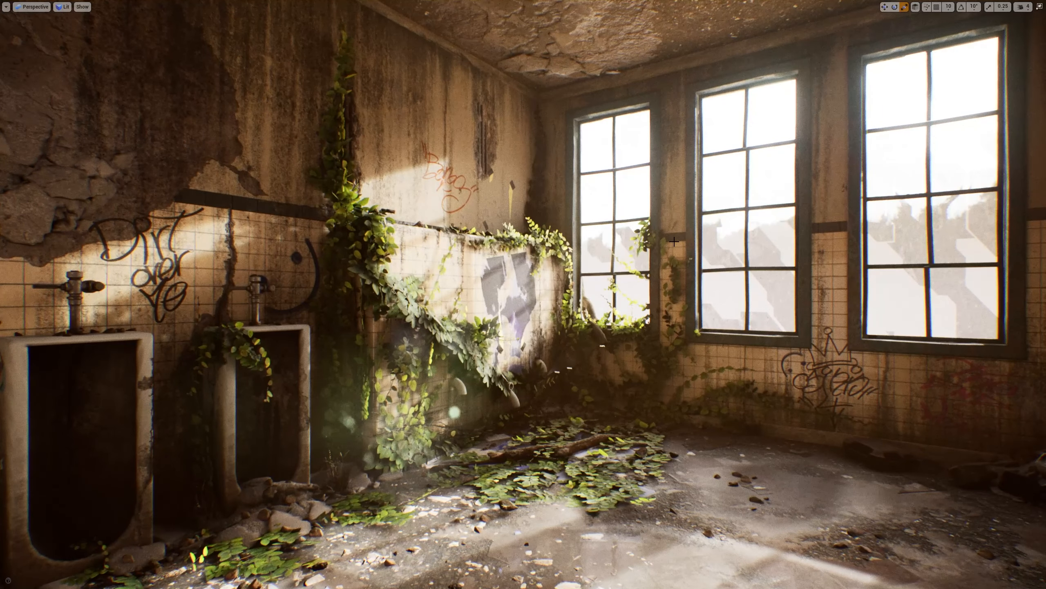
key(F9)
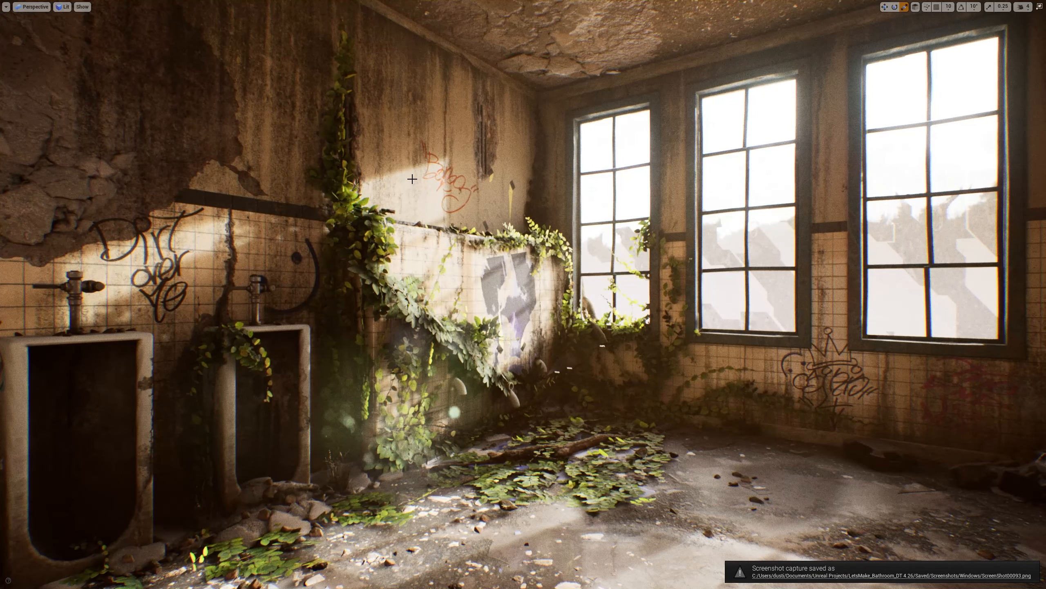
key(F11)
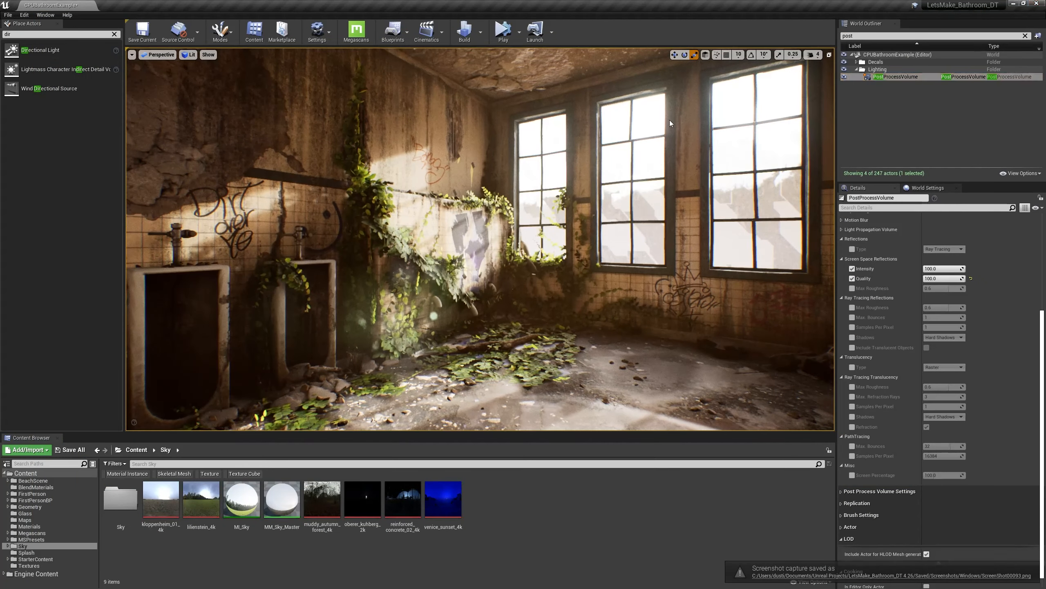
click(8, 15)
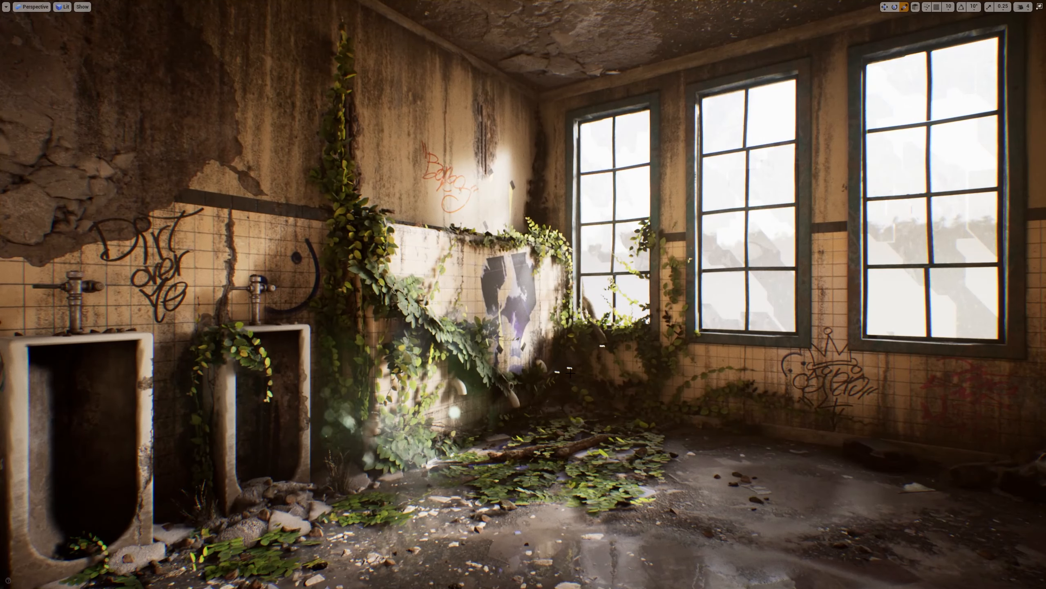
key(F9)
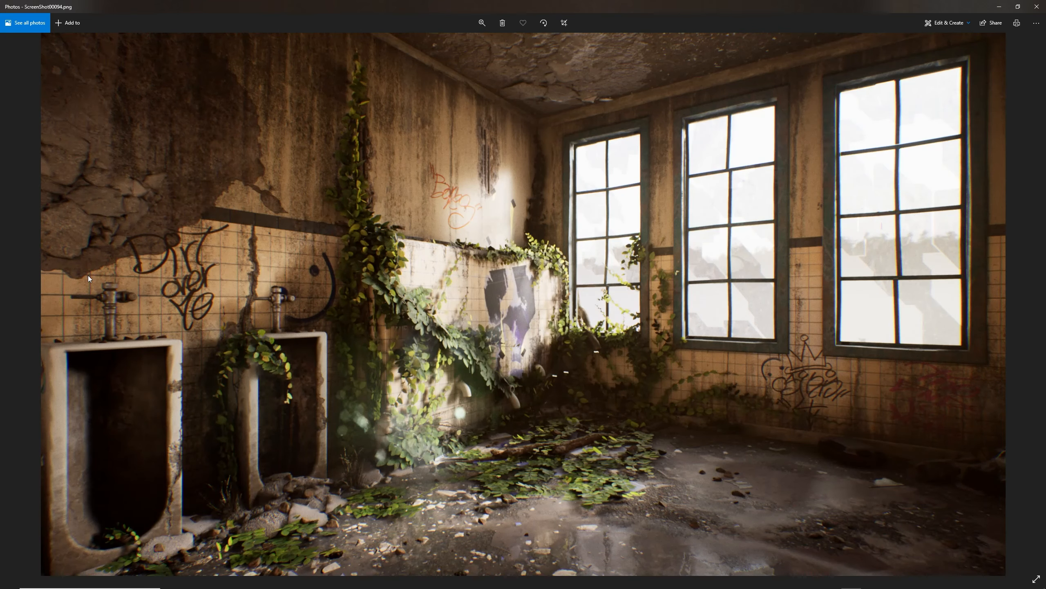
Step: Compare ScreenShot00093.png and ScreenShot00094.png in Photos by switching between them, and close the viewer
key(Right)
key(Left)
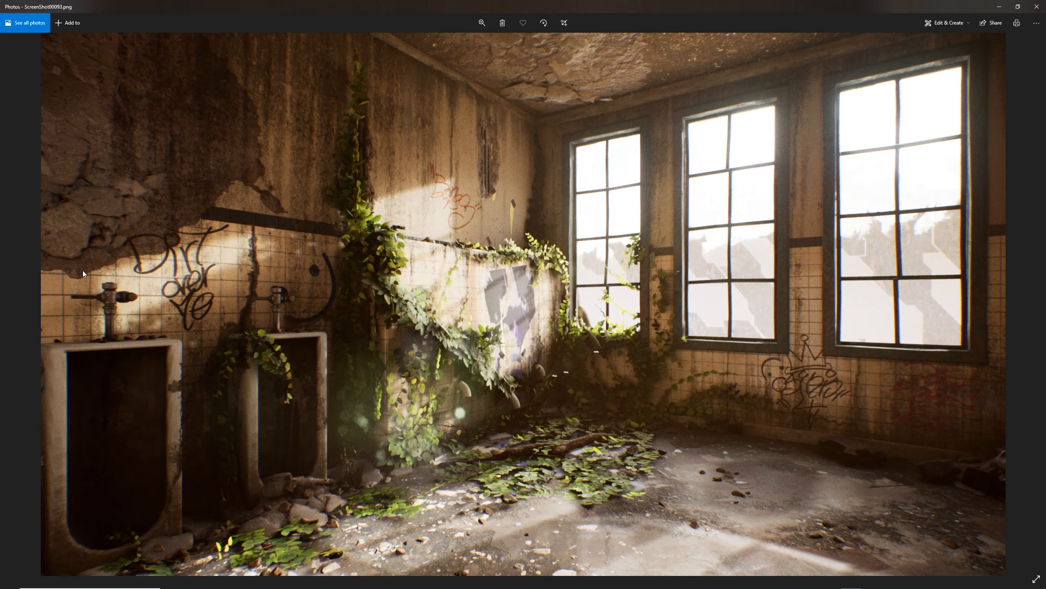
key(Right)
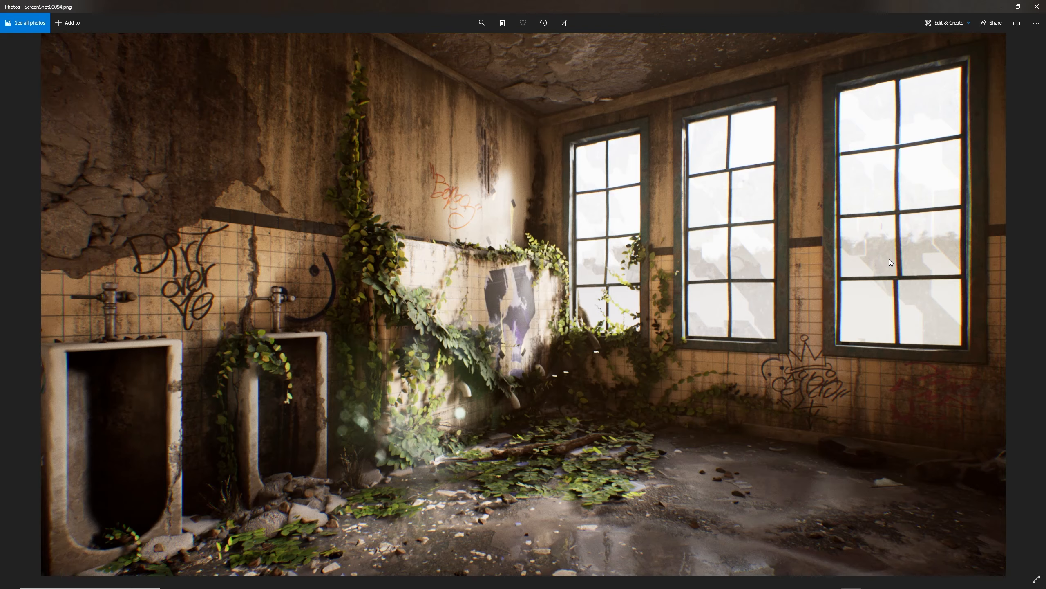
click(1036, 6)
click(1036, 6)
click(1037, 6)
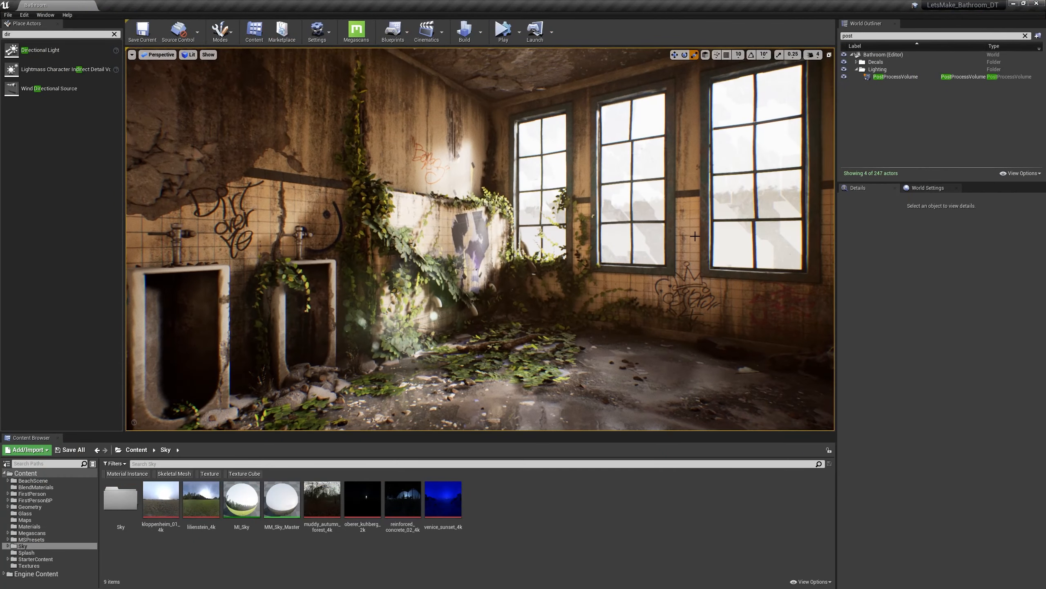
Step: Select and copy the Sphere_inversenormals sky sphere outside the Bathroom level's windows, and return to the interior view with actor icons shown
right_drag(695, 236, 561, 250)
key(w)
click(576, 249)
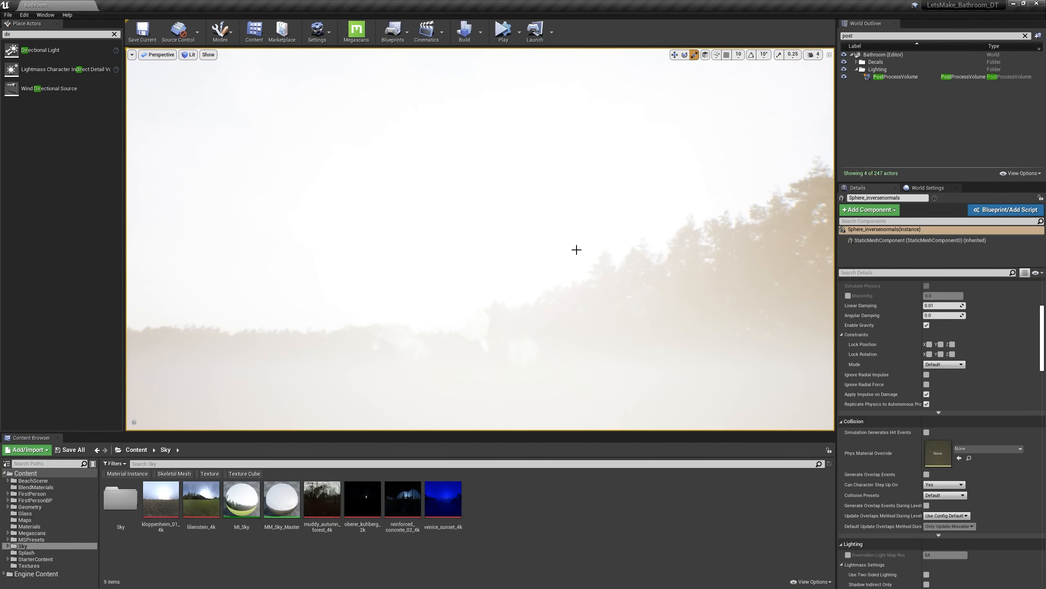
scroll(917, 323, up, 5)
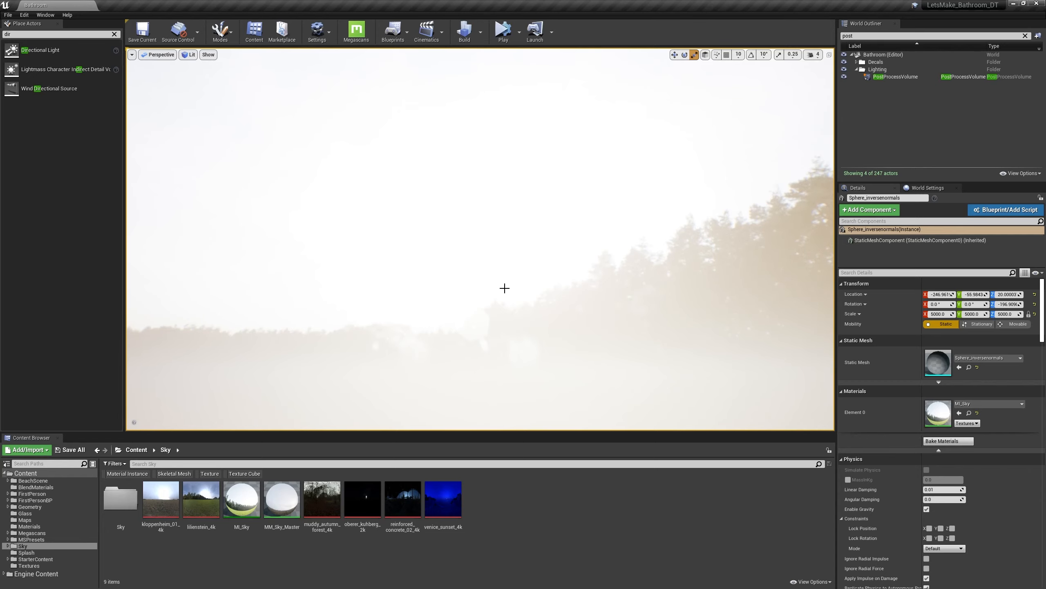
key(f)
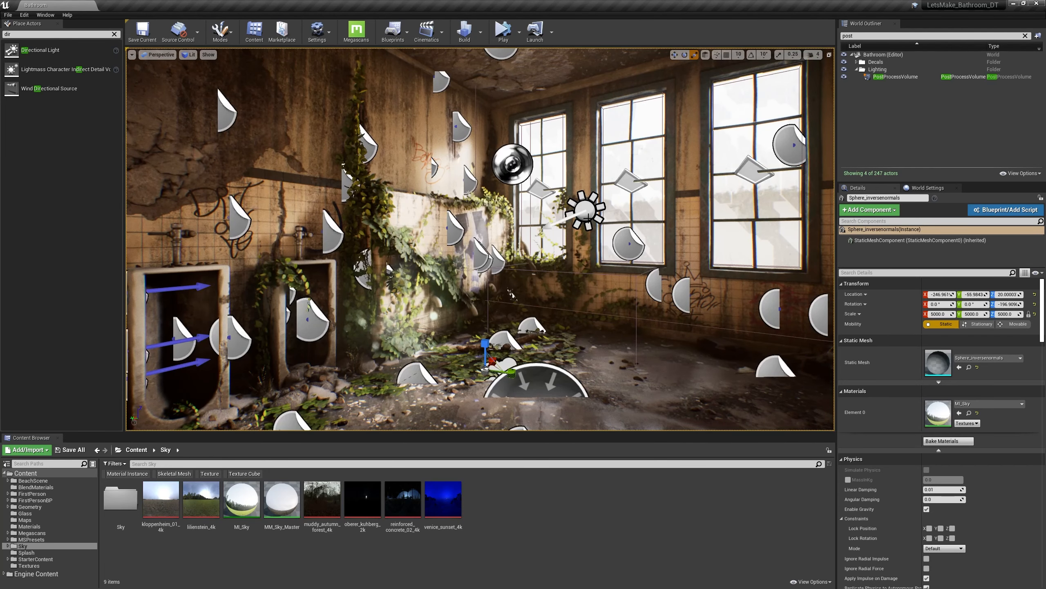
Step: Check the DirectionalLight's rotation in the Bathroom level and open the CPUBathroomExample level
click(585, 210)
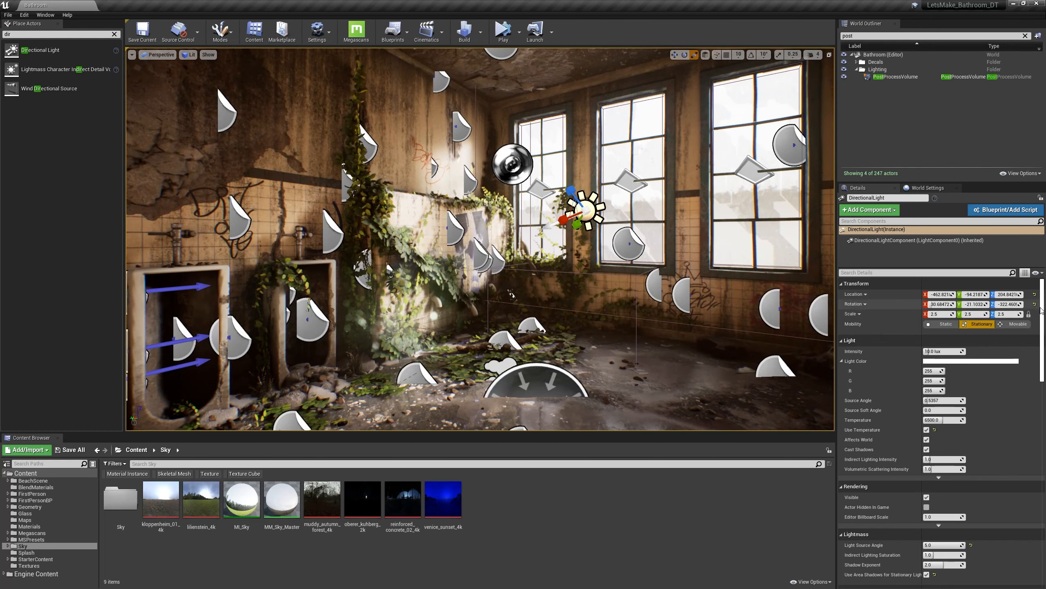
click(8, 14)
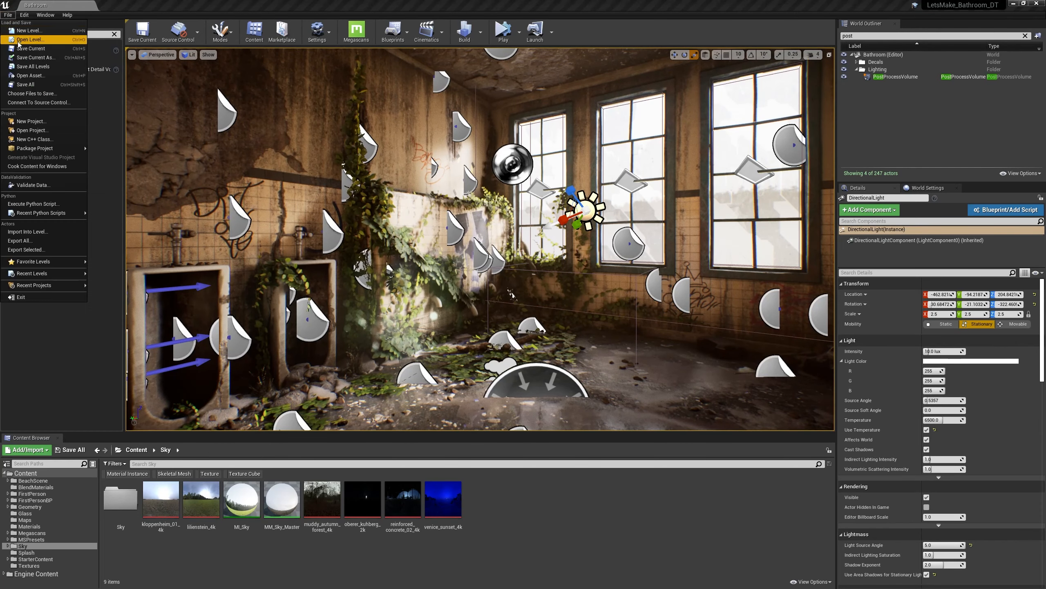
click(17, 41)
double_click(452, 191)
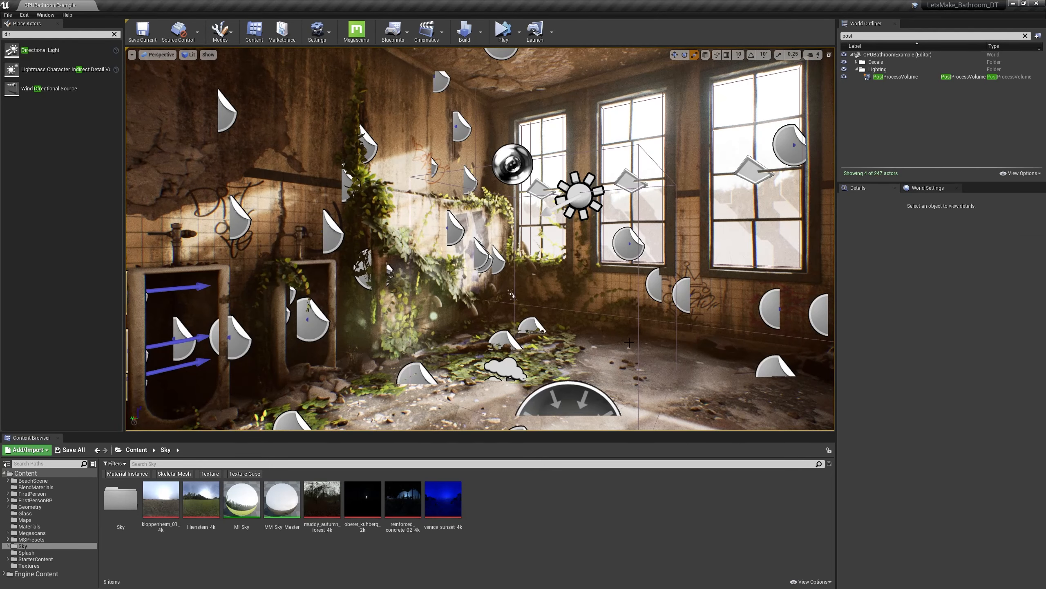
Step: Replace the CPUBathroomExample sky sphere with the Sphere_inversenormals copied from the Bathroom level
right_drag(629, 343, 645, 349)
click(594, 264)
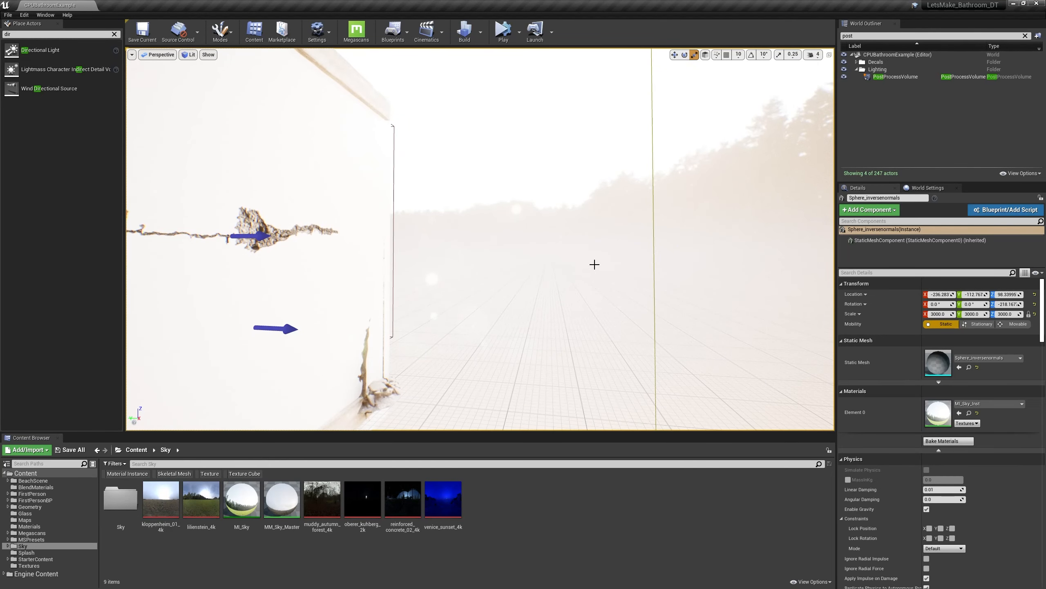
key(Delete)
key(ctrl+z)
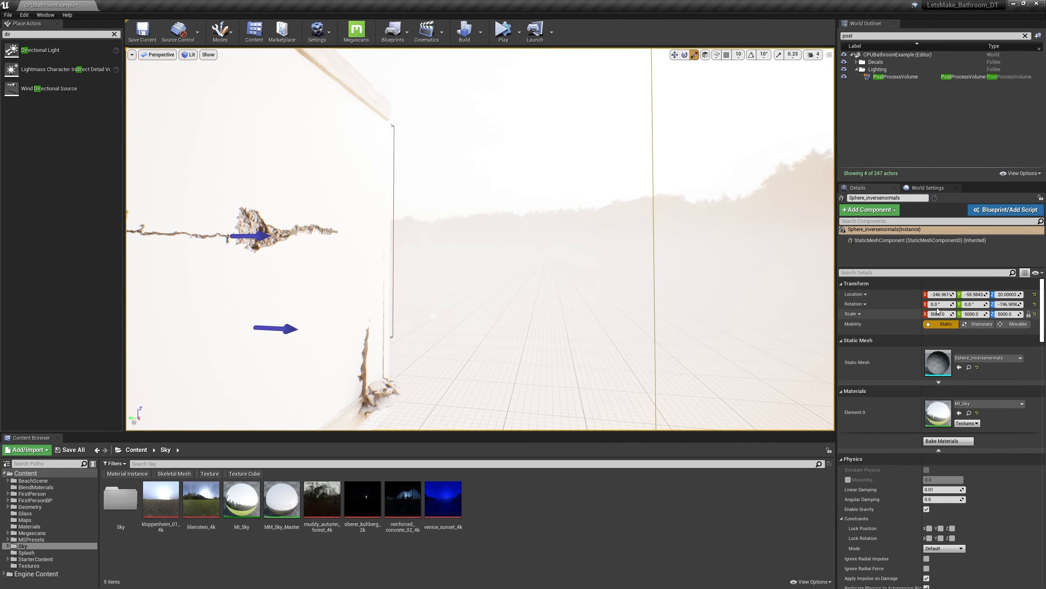
Step: Match the DirectionalLight's rotation to the Bathroom level, with X about 30.68, Y about -21.10 and Z about -322.46
right_drag(612, 274, 618, 264)
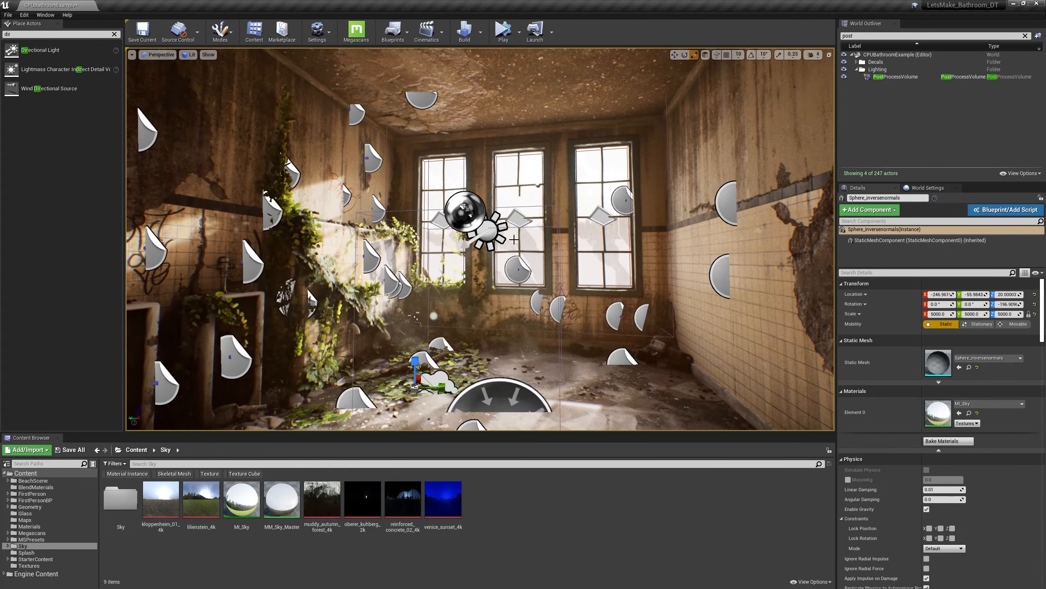
click(496, 239)
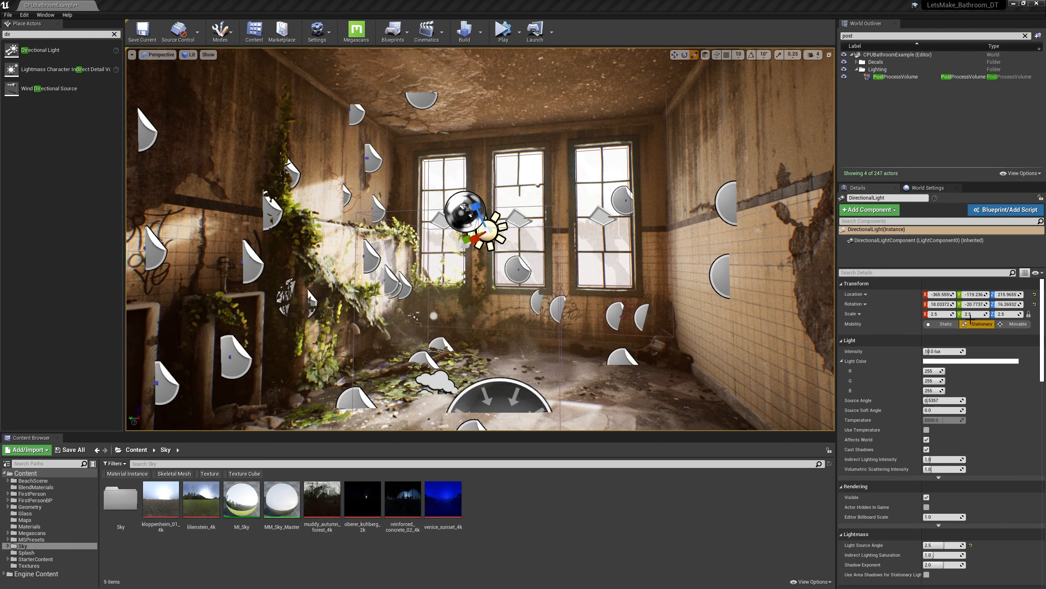
drag(945, 304, 925, 304)
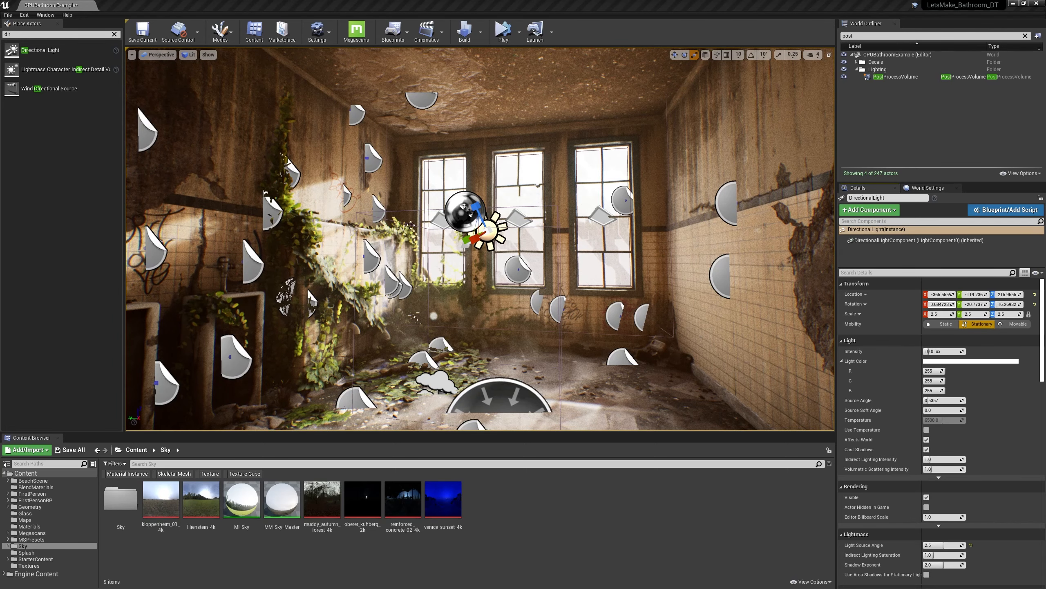
click(974, 304)
key(ctrl+v)
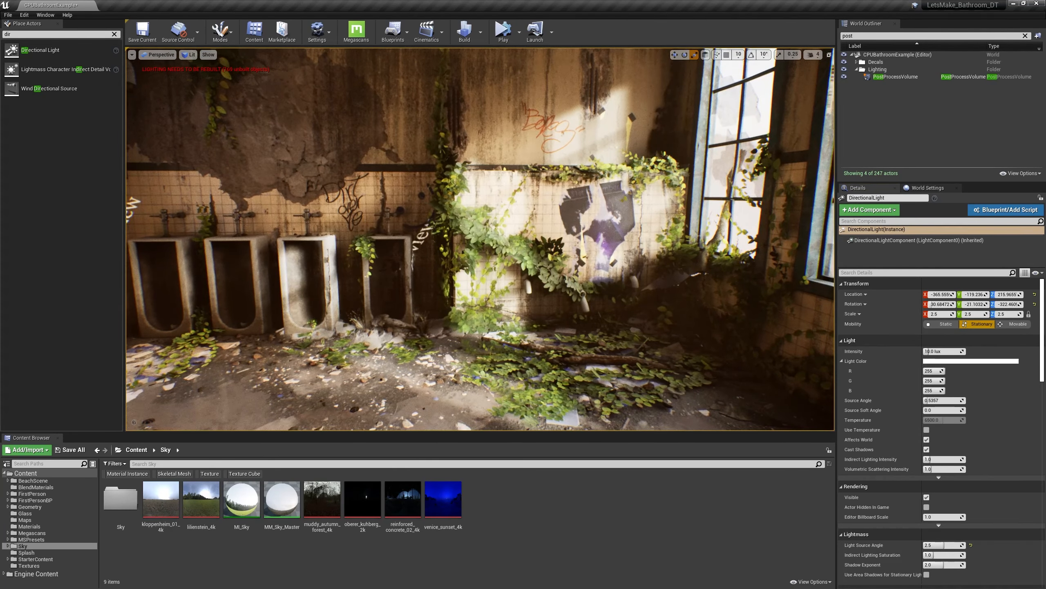
Step: Frame the urinals and corner windows, and build the CPUBathroomExample level
right_drag(529, 249, 524, 213)
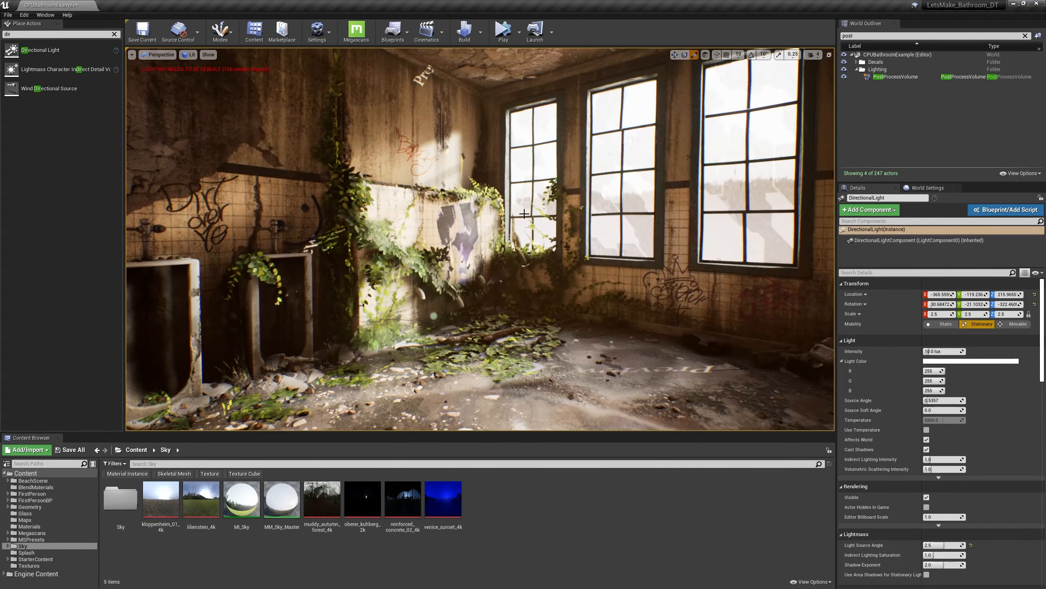
click(464, 29)
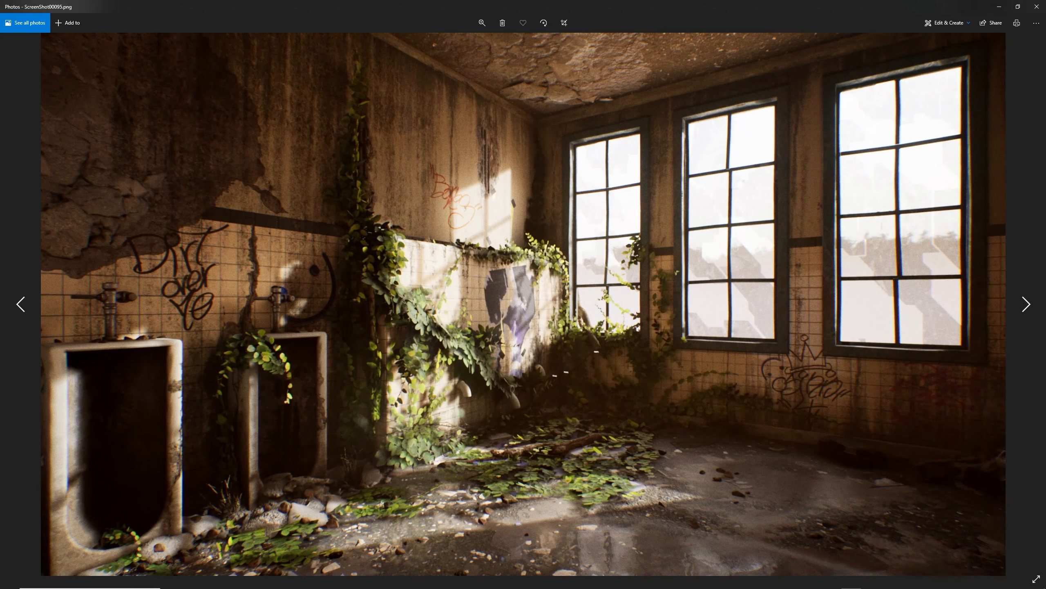
Step: Compare ScreenShot00095.png with ScreenShot00094.png in Photos, examining the shadows and light on the walls, and close the viewer
key(Left)
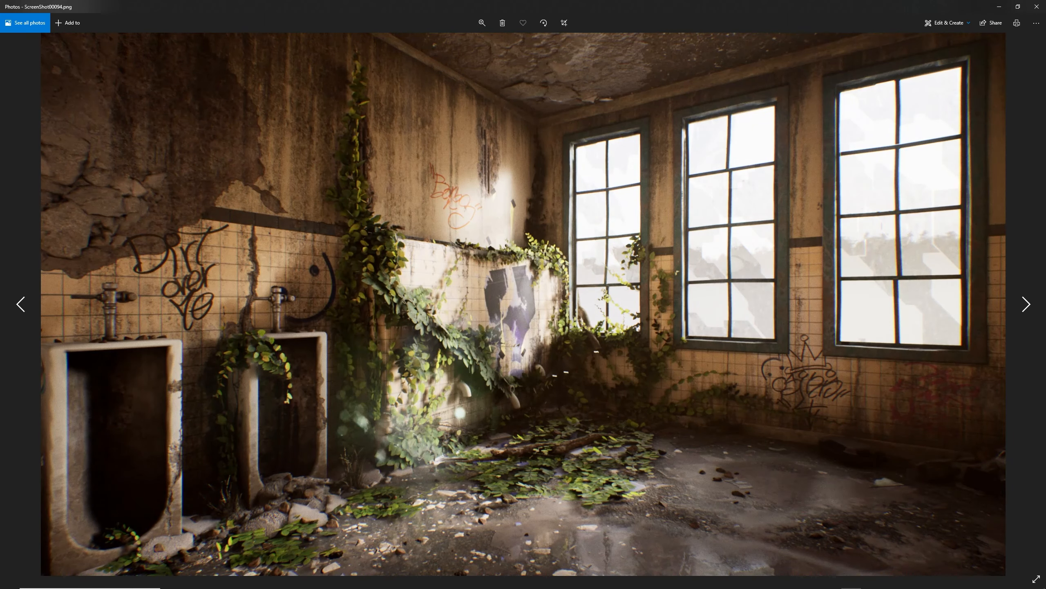
key(Right)
key(Left)
key(Right)
key(Left)
key(Right)
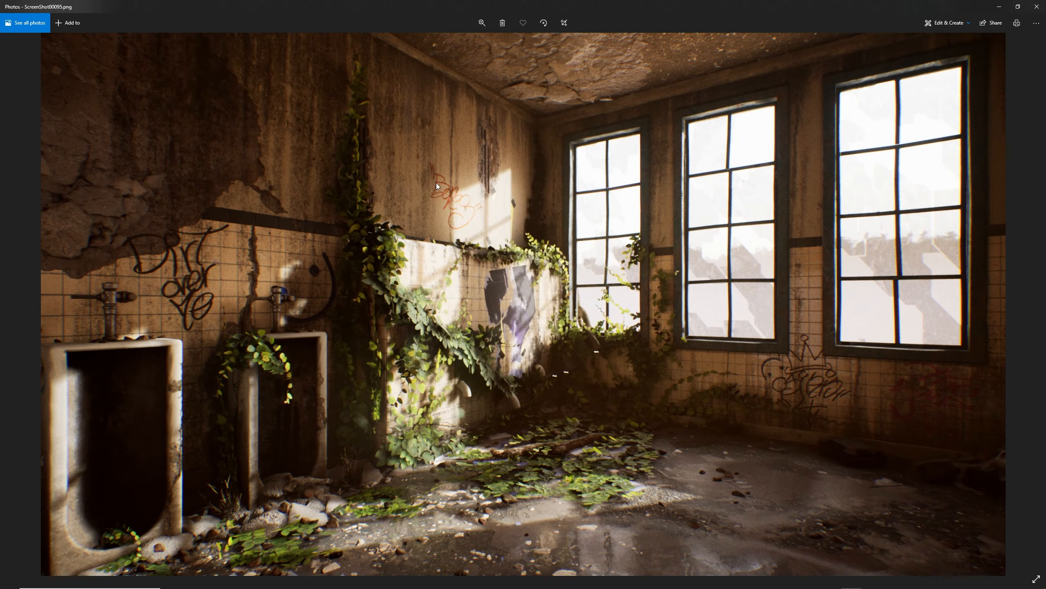
key(Left)
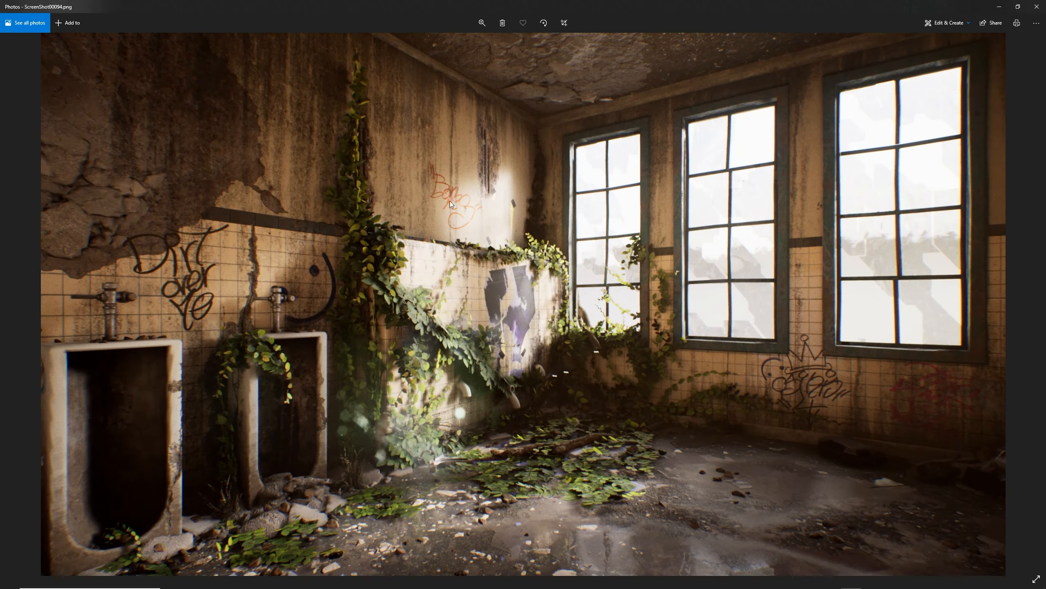
key(Right)
key(Left)
key(Right)
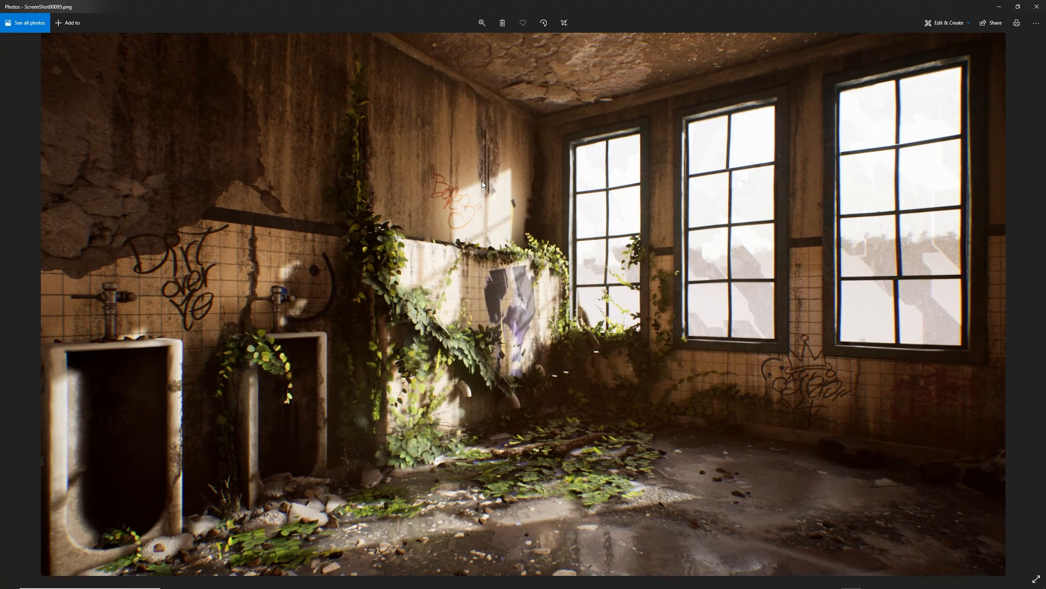
key(Left)
key(Right)
drag(824, 8, 761, 68)
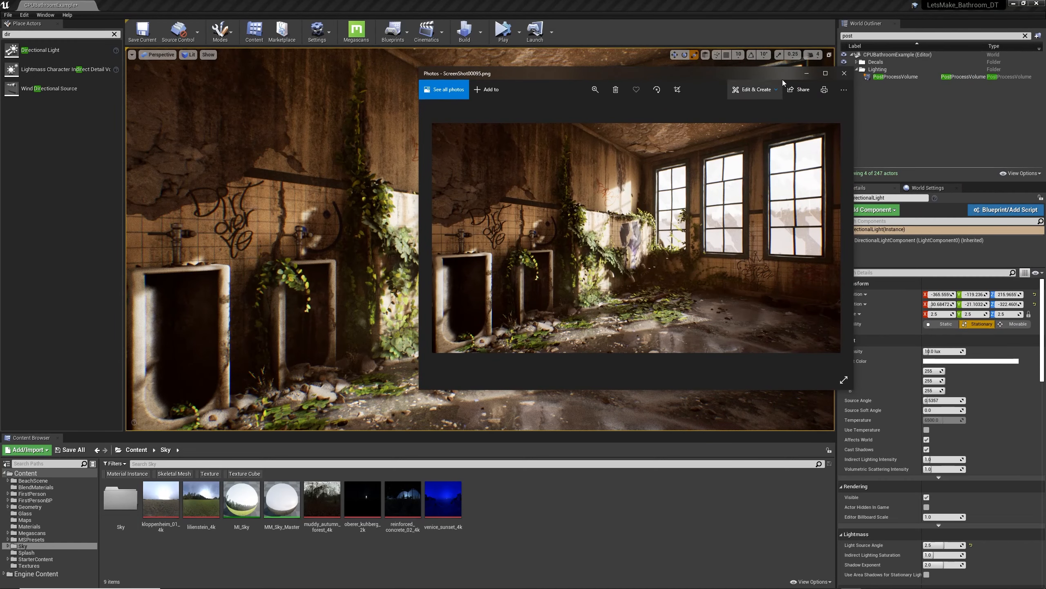
click(845, 73)
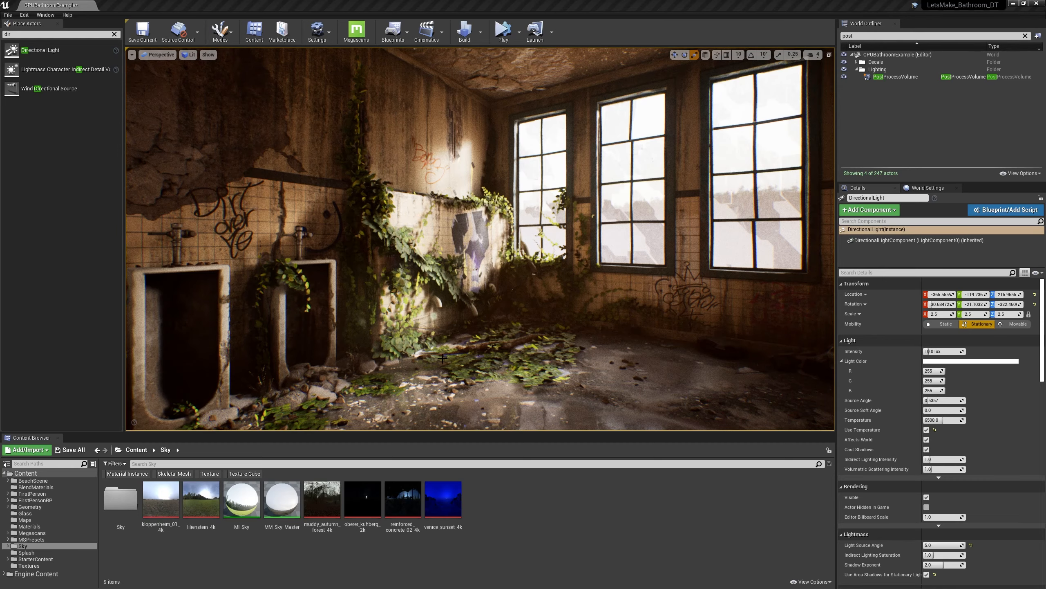
Step: Show the actor icons and check the DirectionalLight's temperature, light source angle and stationary area shadow settings
right_drag(441, 358, 445, 355)
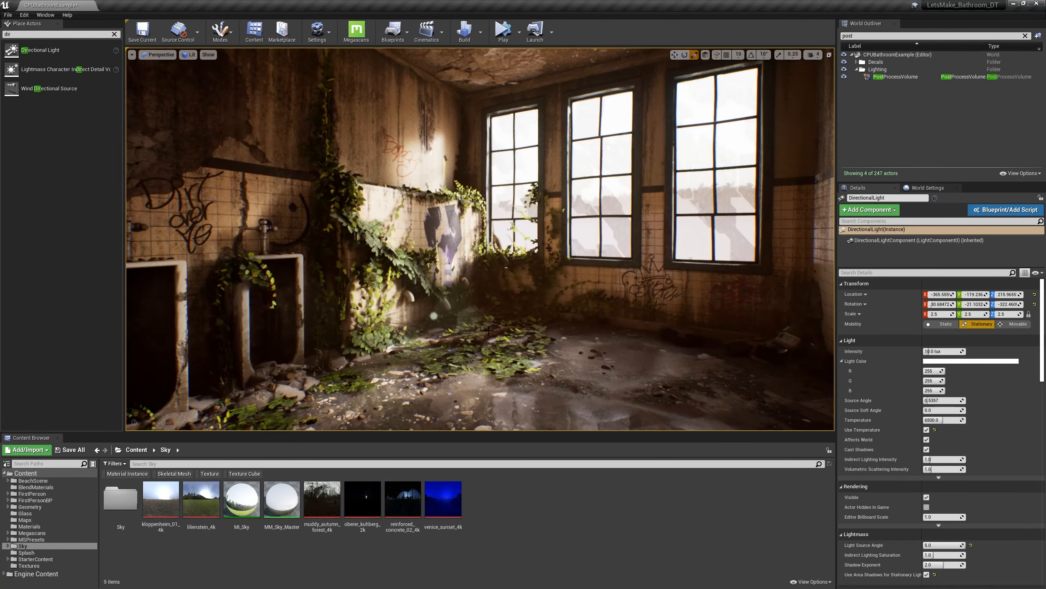
key(g)
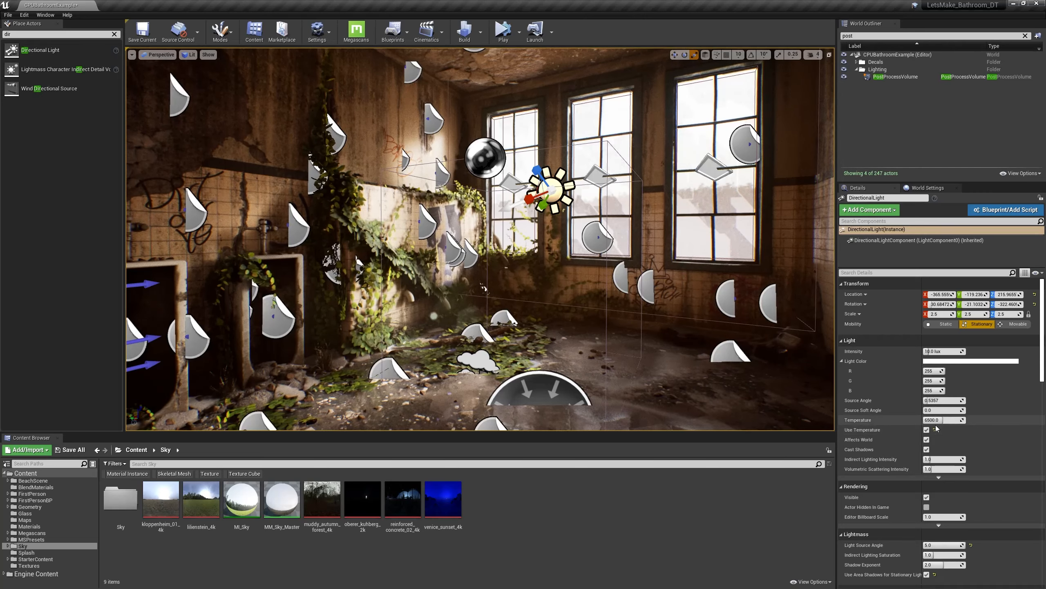
scroll(941, 428, down, 2)
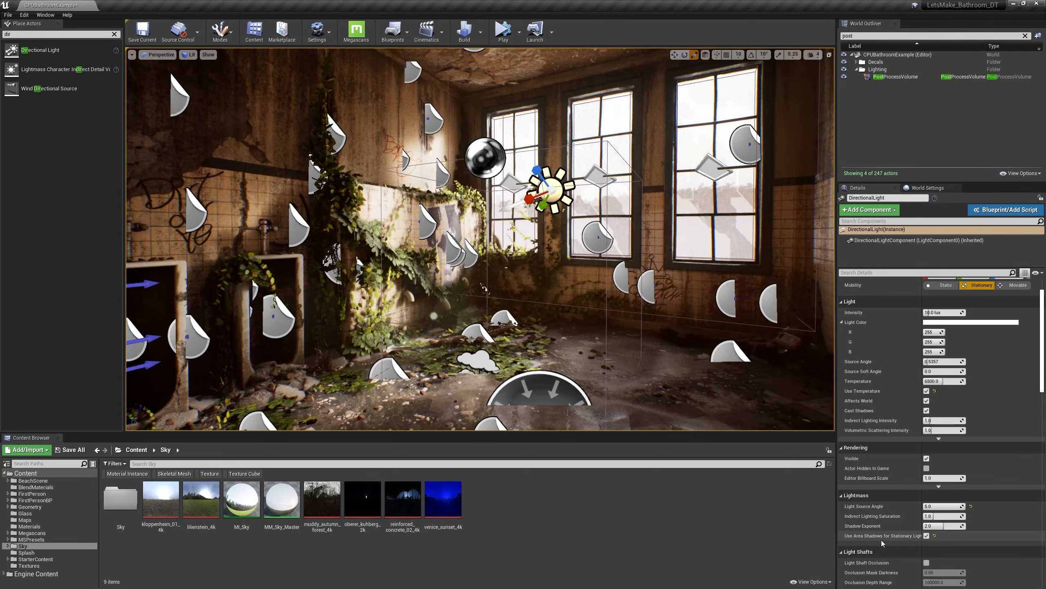
Step: Hide the actor icons, frame the urinals and windows in the immersive viewport, and capture a screenshot
right_drag(618, 289, 593, 287)
key(g)
key(w)
key(s)
key(F11)
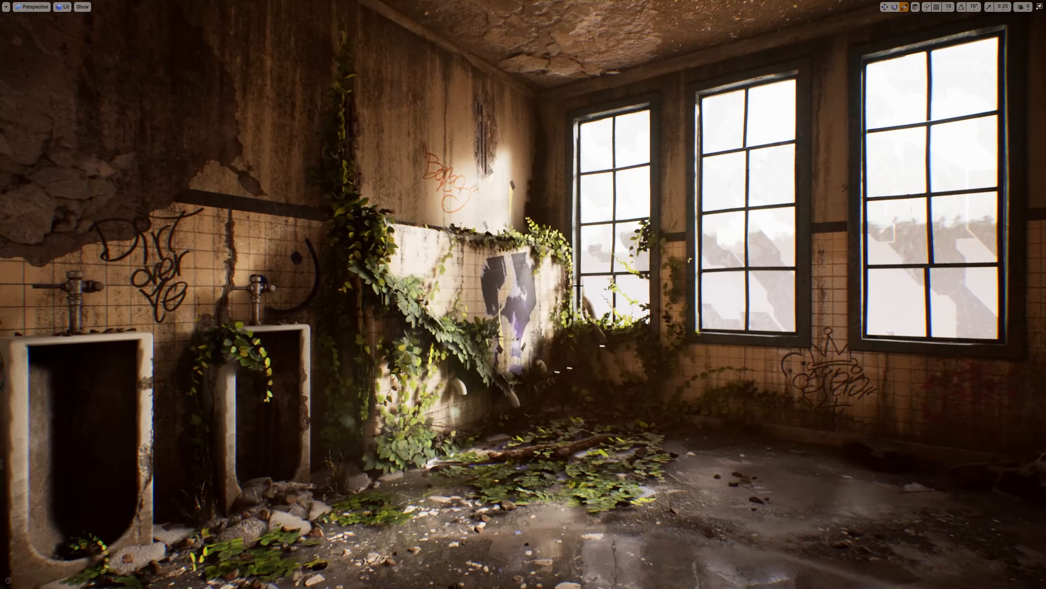
key(F9)
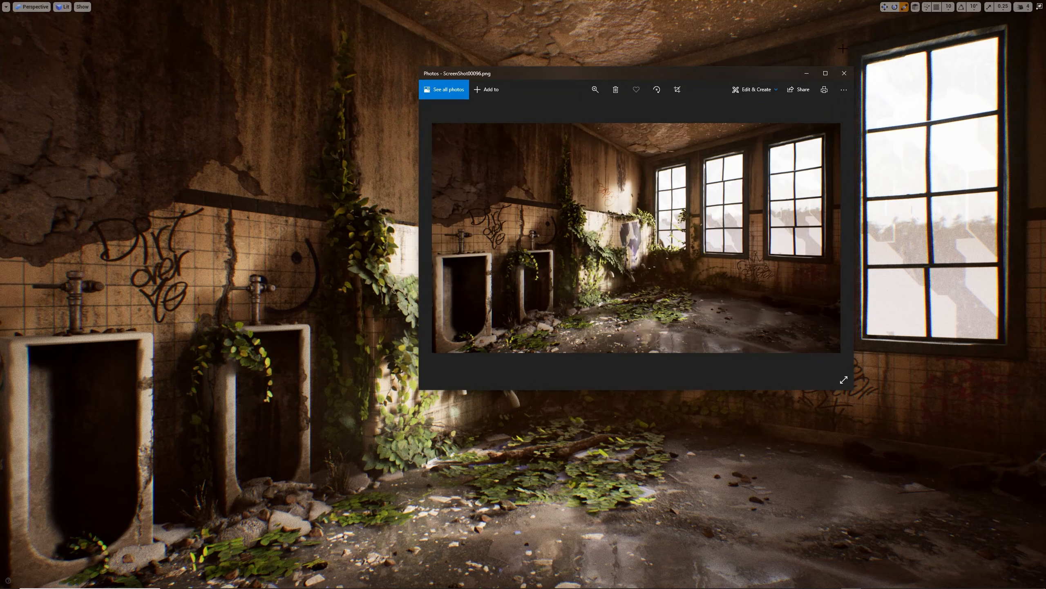
Step: Compare ScreenShot00096.png with ScreenShot00095.png at full window size in Photos, examining the softness of the sunlight and shadows
click(825, 73)
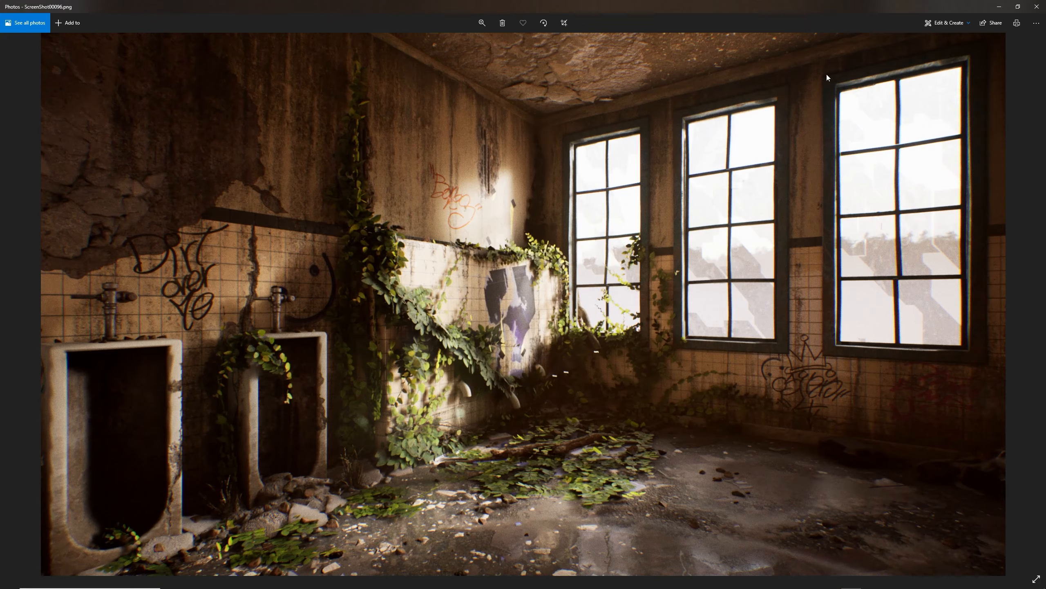
key(Left)
key(Right)
key(Left)
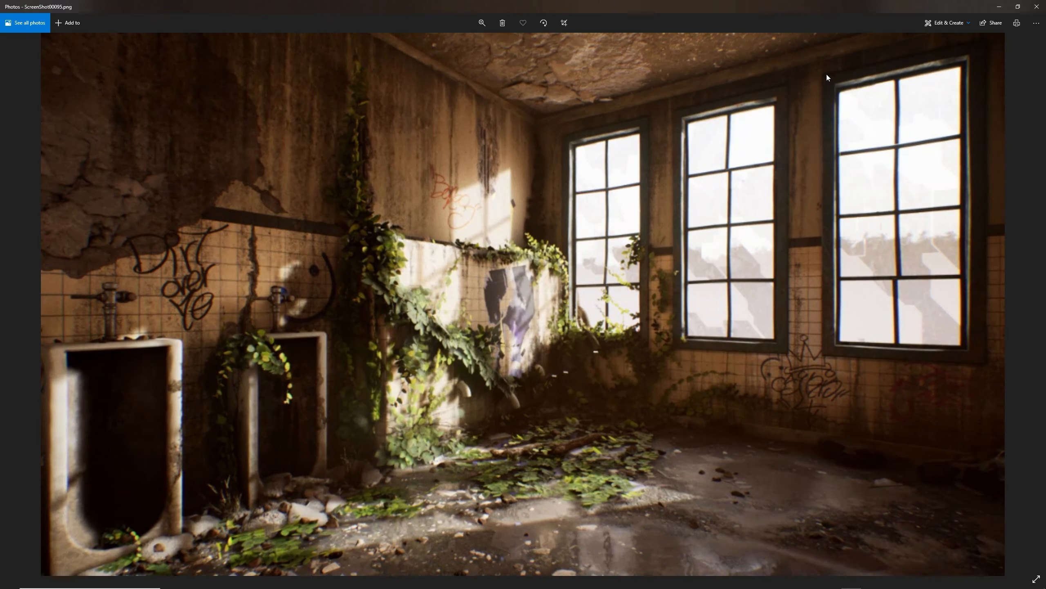
key(Right)
key(Left)
key(Right)
key(Left)
key(Right)
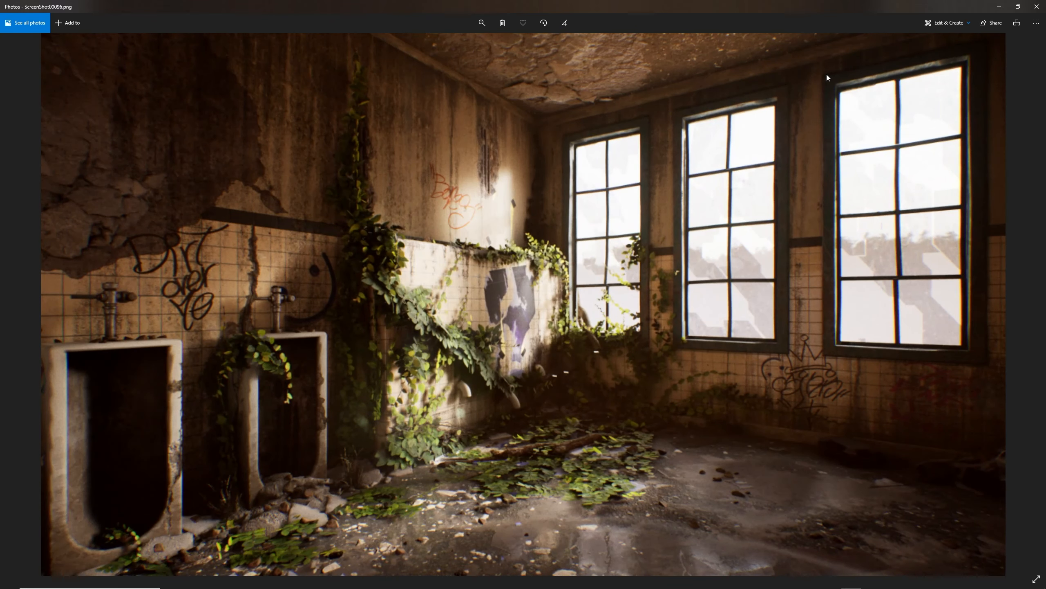
key(Left)
key(Right)
key(Left)
key(Right)
key(Left)
key(Right)
key(Left)
Step: Compare ScreenShot00094.png with ScreenShot00096.png, close Photos and restore the viewport from immersive mode
key(Left)
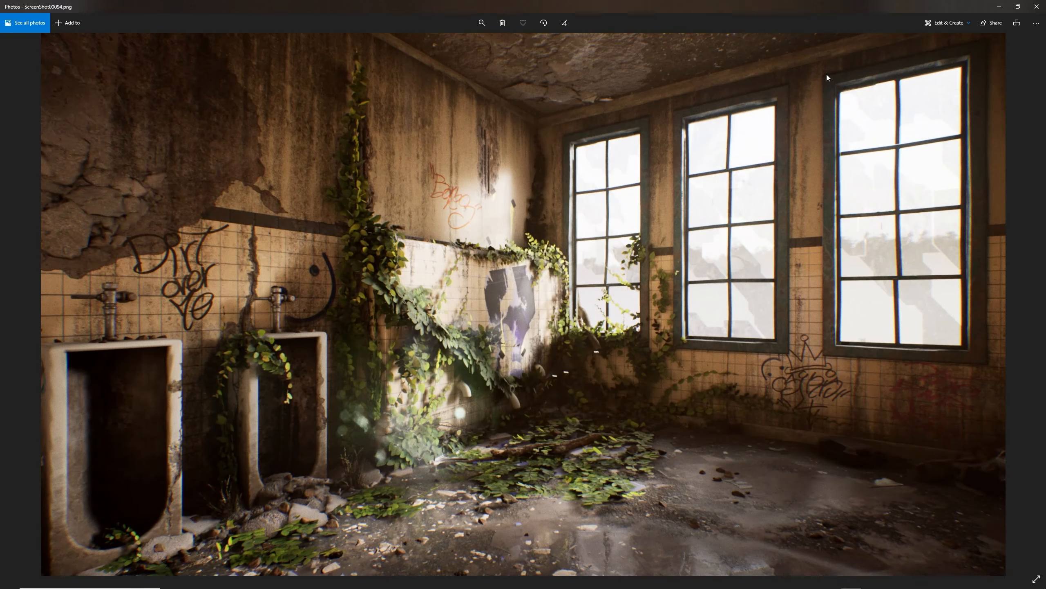
key(Right)
key(Right)
key(Left)
key(Left)
key(Right)
key(Left)
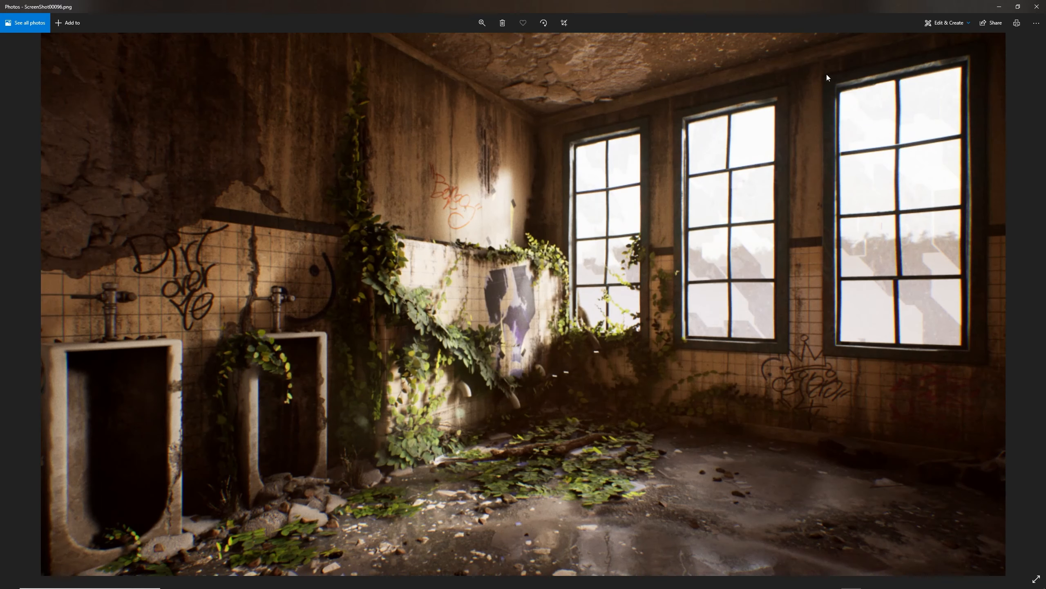
key(Left)
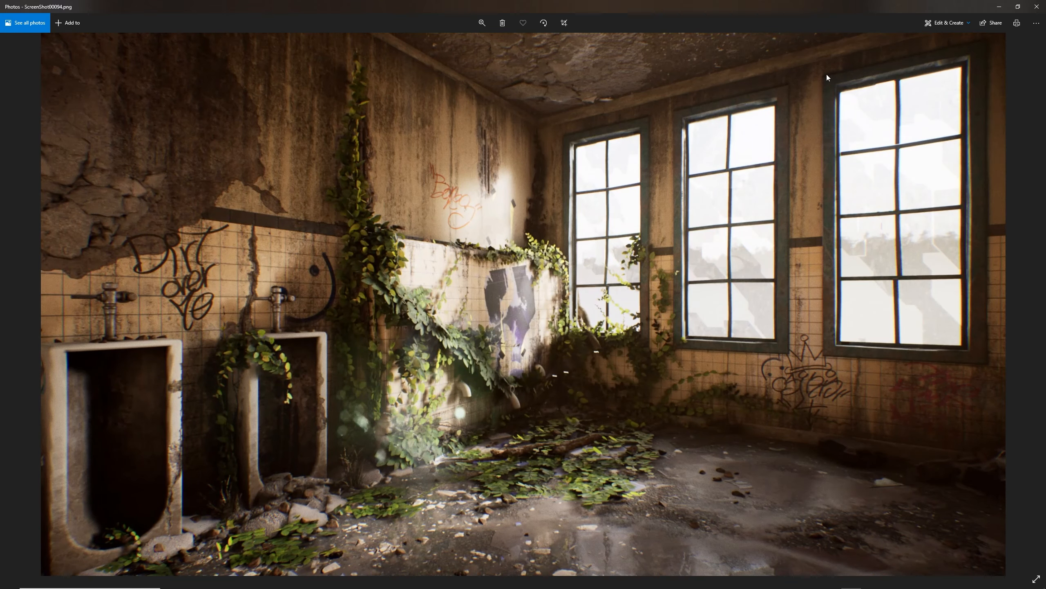
key(Right)
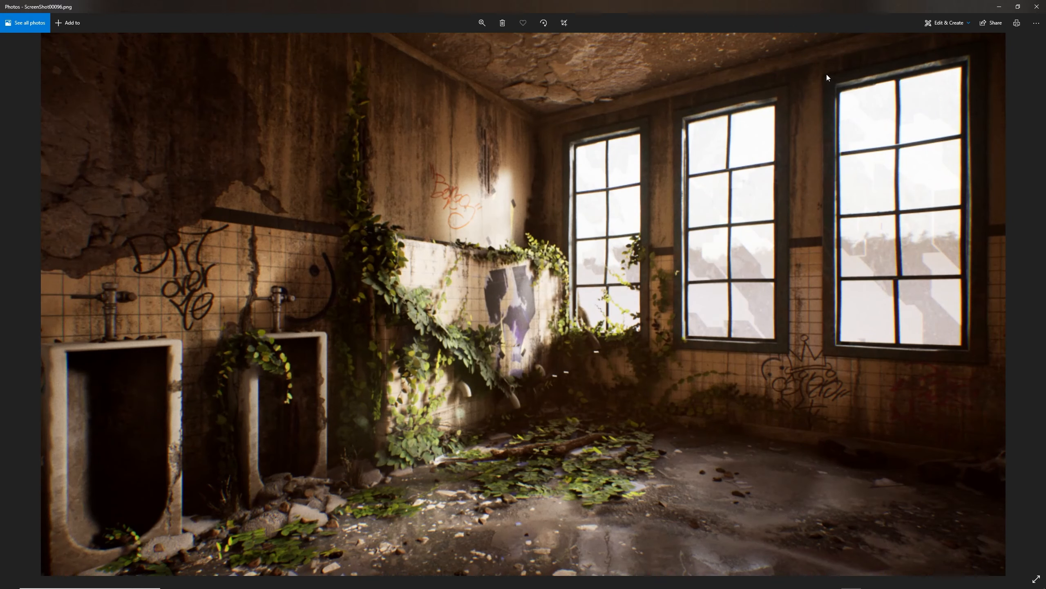
click(1037, 6)
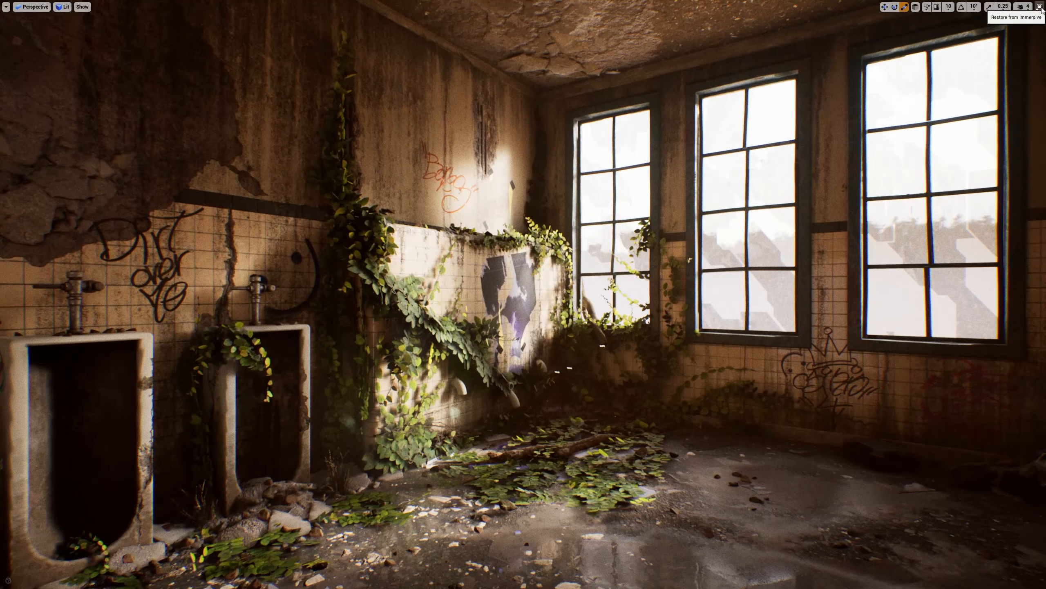
click(1039, 6)
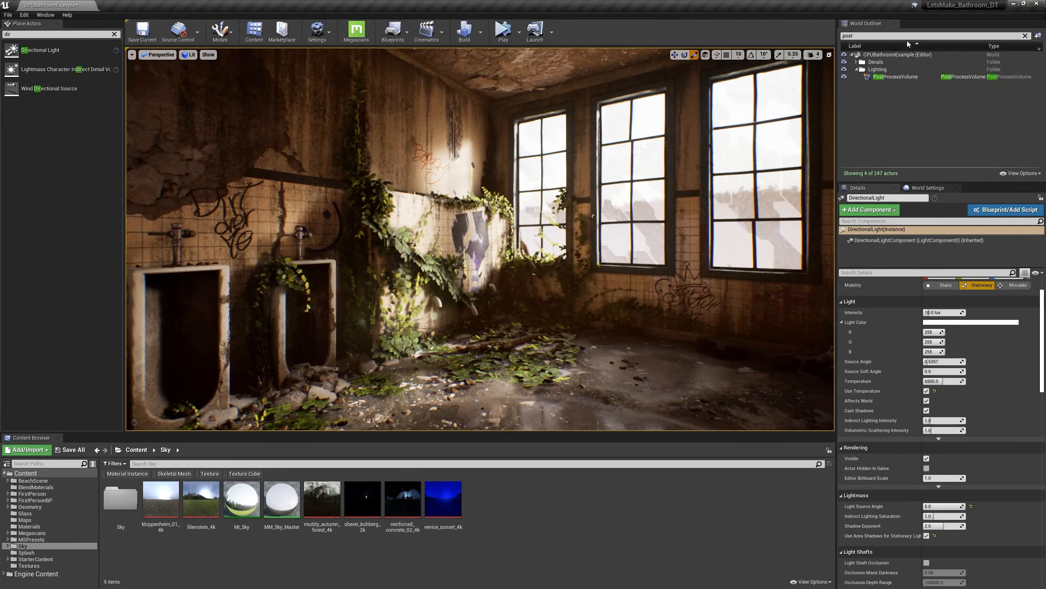
Step: Increase the Lens Flares intensity of the PostProcessVolume, and deselect the volume
click(898, 76)
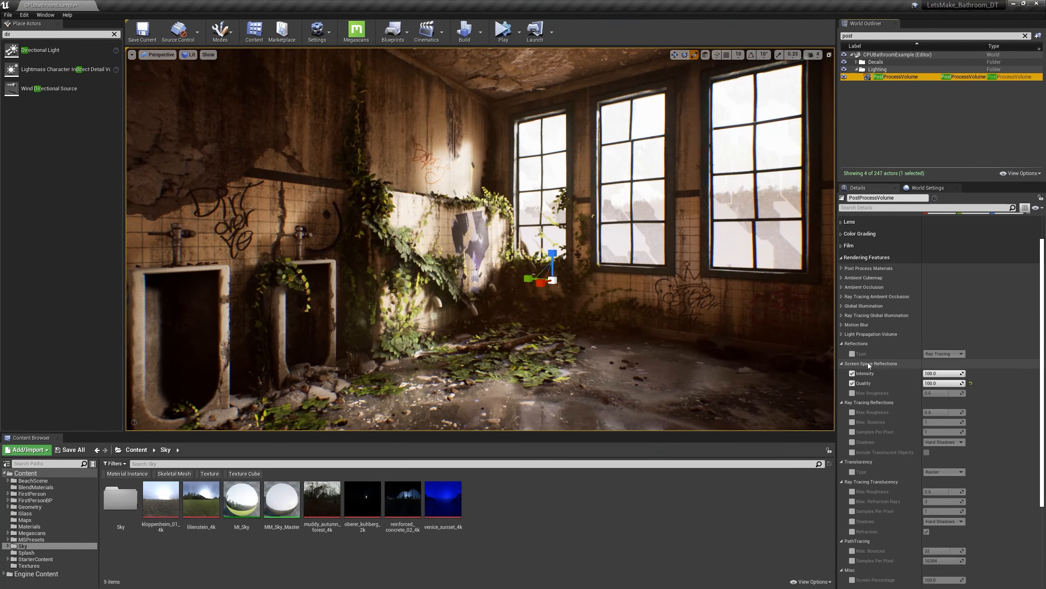
scroll(842, 307, up, 5)
click(841, 261)
drag(944, 337, 948, 337)
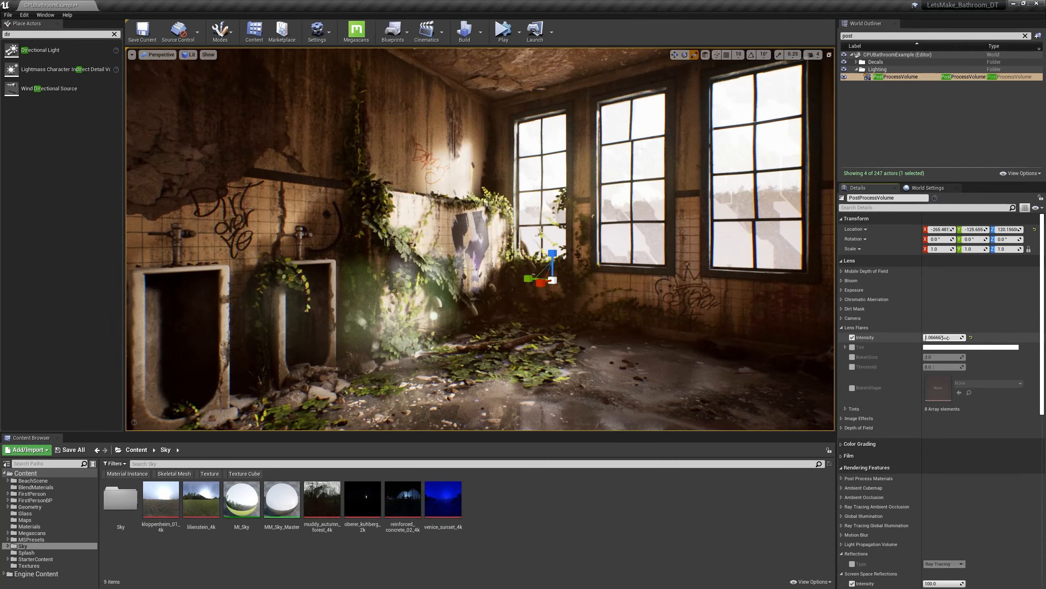
mouse_move(395, 315)
right_down()
mouse_move(408, 314)
mouse_move(395, 315)
right_up()
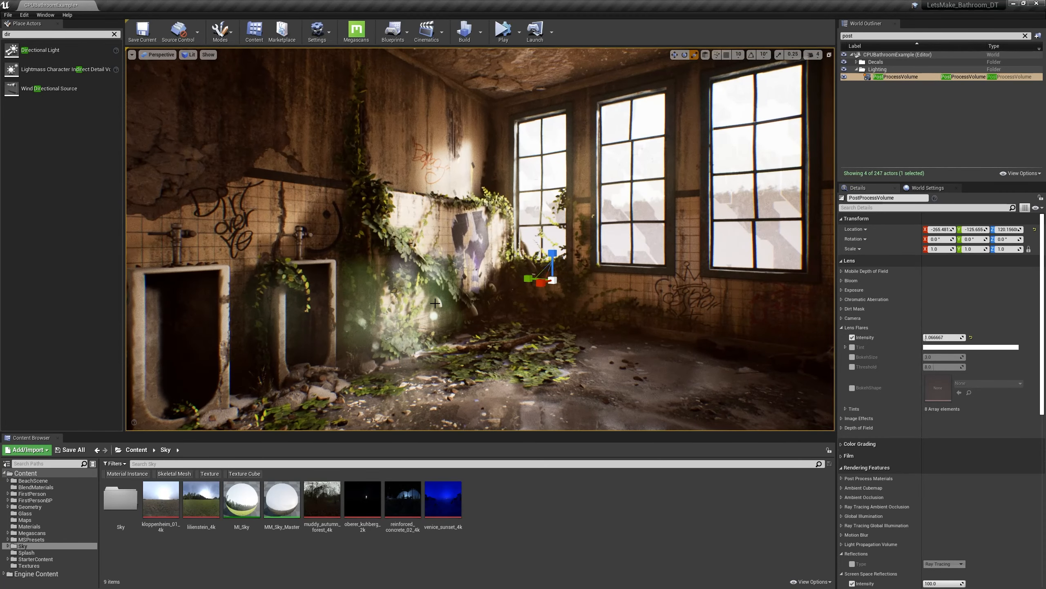
key(Escape)
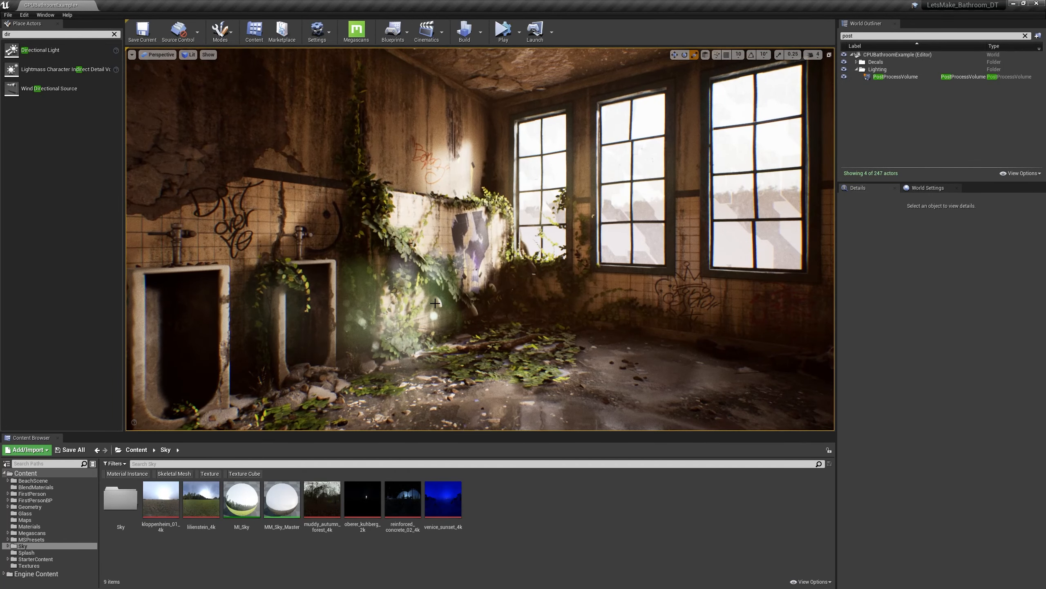